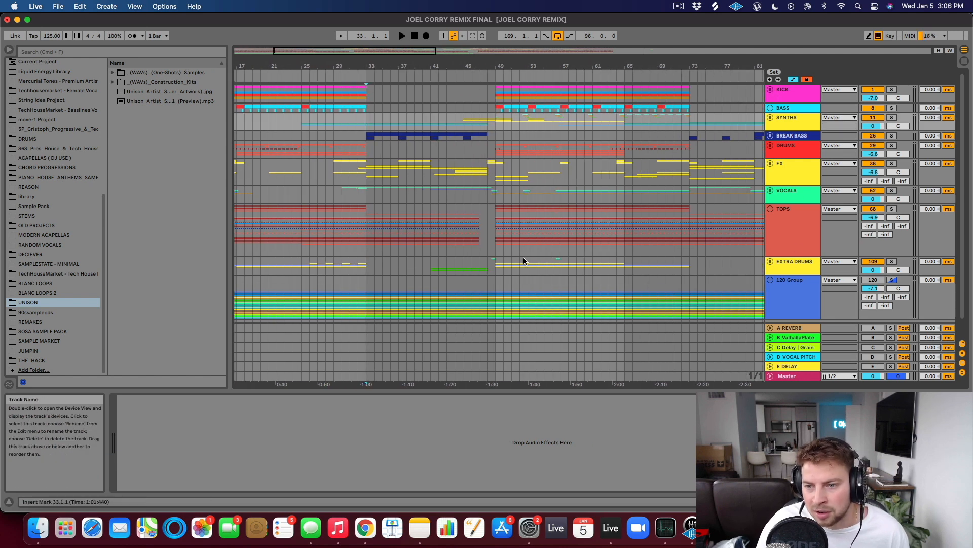
Play the arrangement from bar 33 through the break into the drop and listen to the full mix
{"action": "scroll", "coordinate": [527, 199], "scroll_direction": "down", "scroll_amount": 1}
{"action": "left_click", "coordinate": [368, 141]}
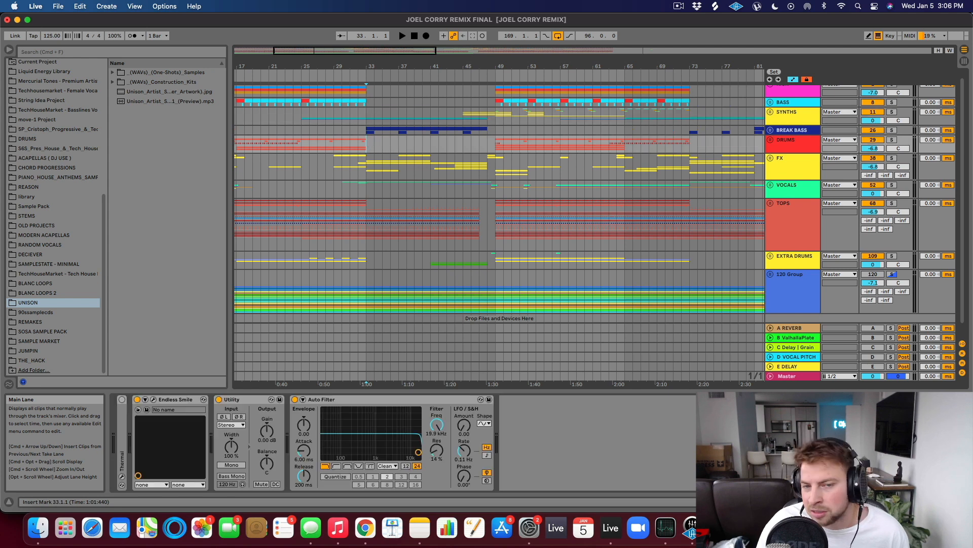
{"action": "key", "text": "space"}
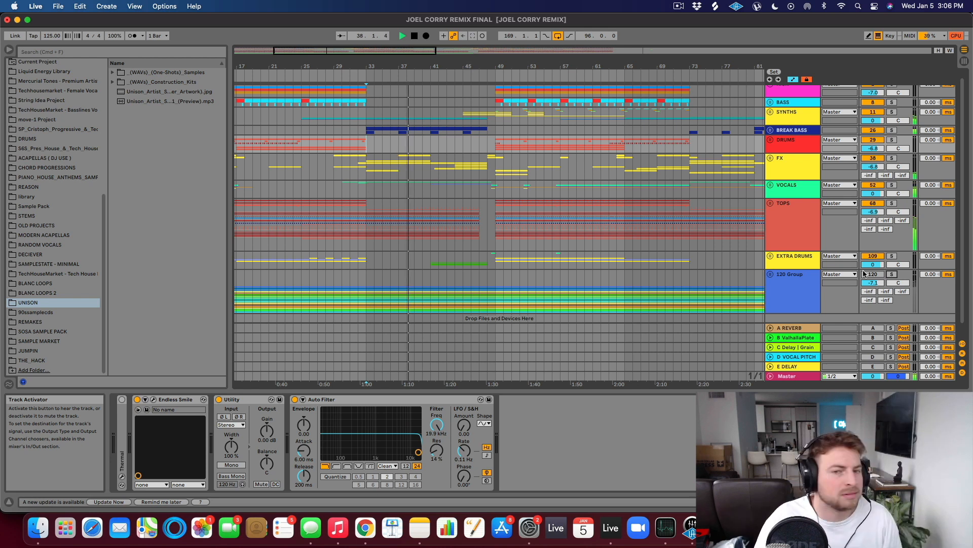
{"action": "left_click_drag", "start_coordinate": [418, 67], "coordinate": [419, 91]}
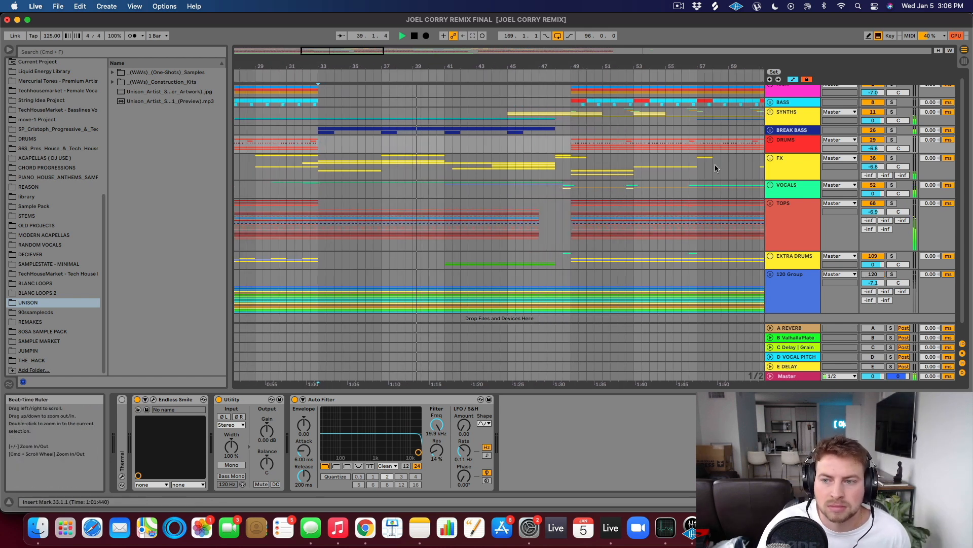
{"action": "scroll", "coordinate": [579, 186], "scroll_direction": "up", "scroll_amount": 1}
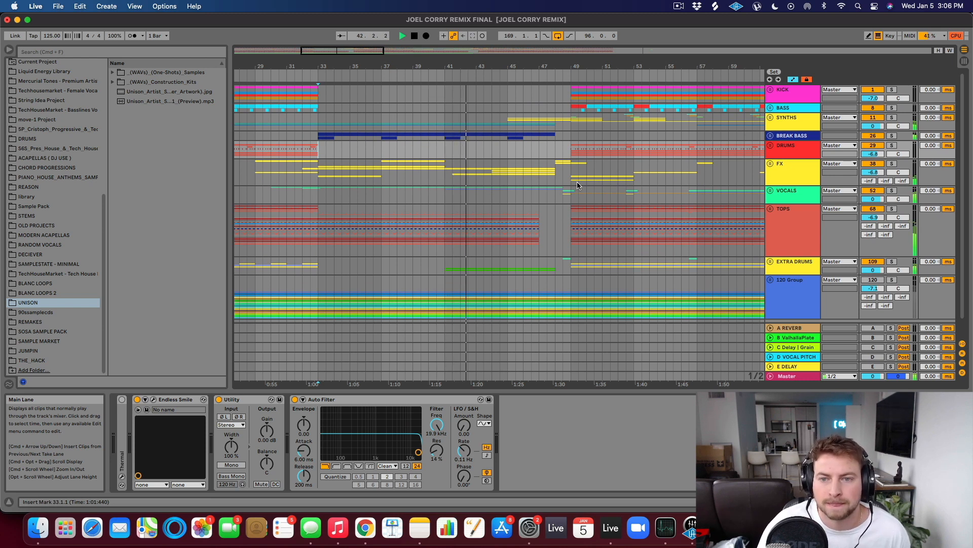
{"action": "left_click_drag", "start_coordinate": [520, 66], "coordinate": [498, 65]}
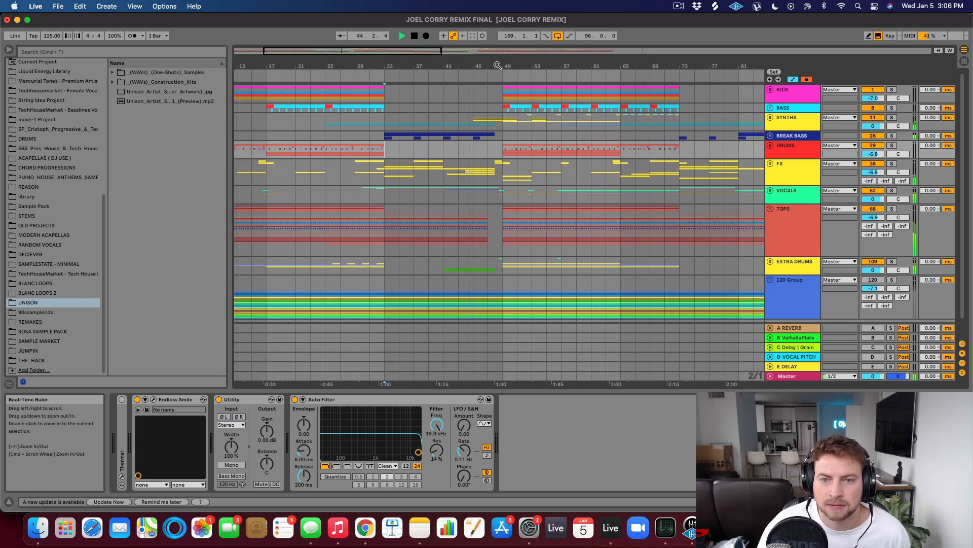
{"action": "scroll", "coordinate": [634, 202], "scroll_direction": "down", "scroll_amount": 1}
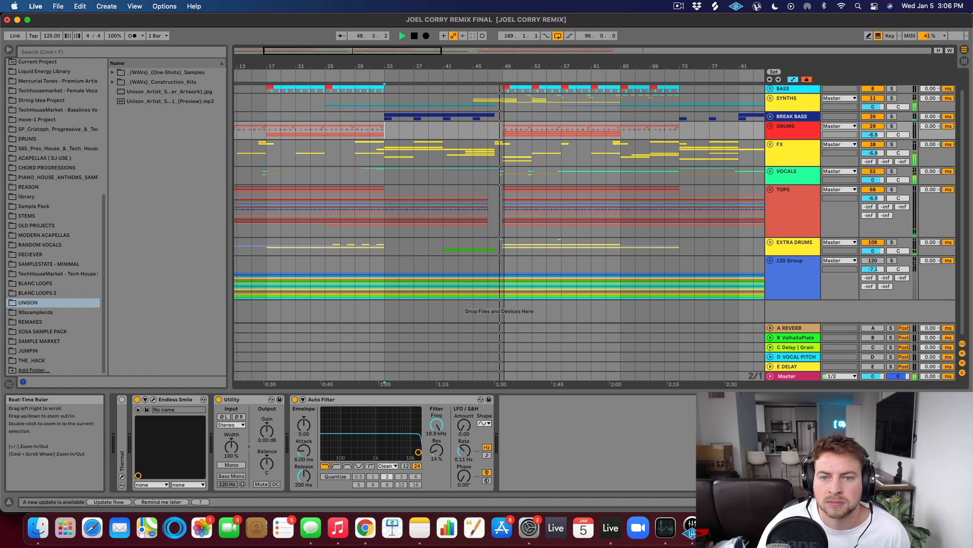
{"action": "left_click_drag", "start_coordinate": [505, 61], "coordinate": [505, 65]}
{"action": "scroll", "coordinate": [651, 166], "scroll_direction": "up", "scroll_amount": 1}
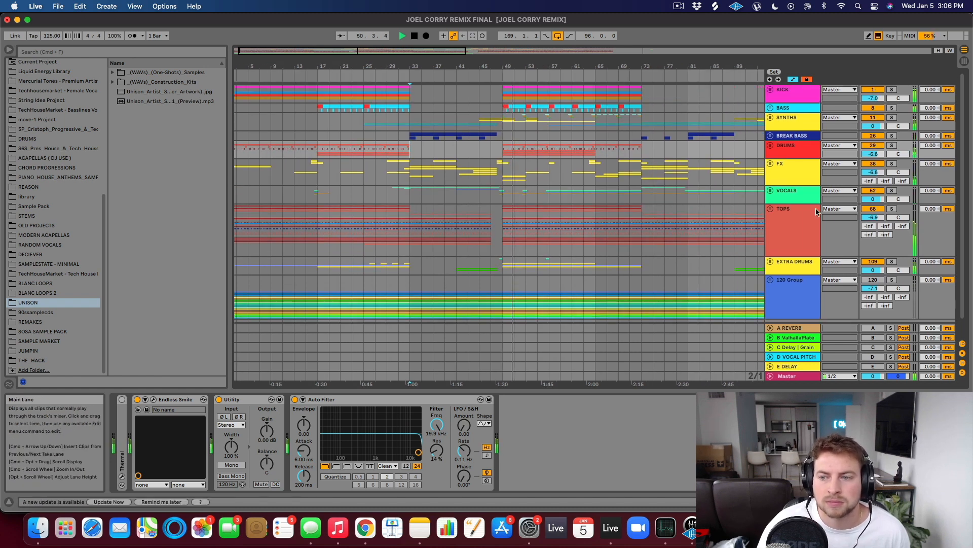
{"action": "left_click_drag", "start_coordinate": [517, 62], "coordinate": [515, 66]}
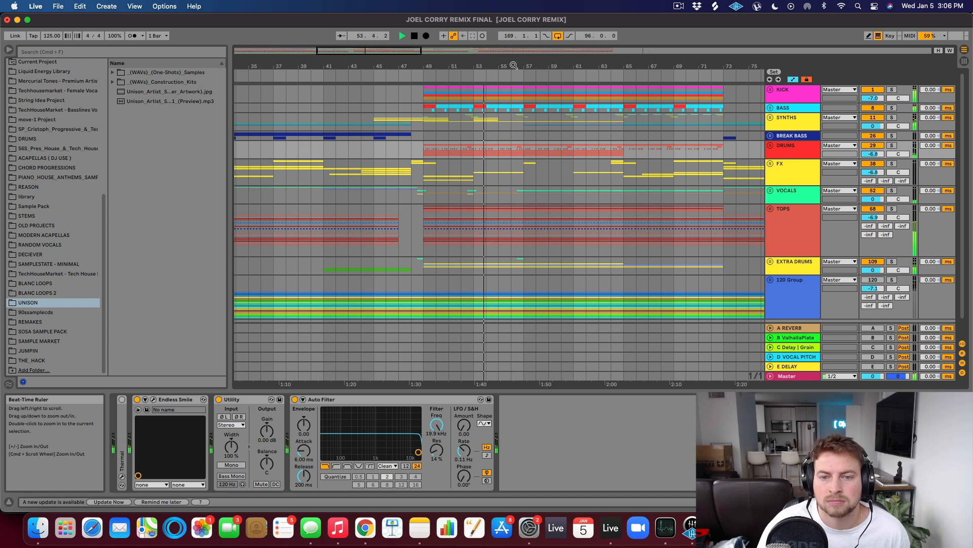
{"action": "left_click_drag", "start_coordinate": [514, 66], "coordinate": [520, 65]}
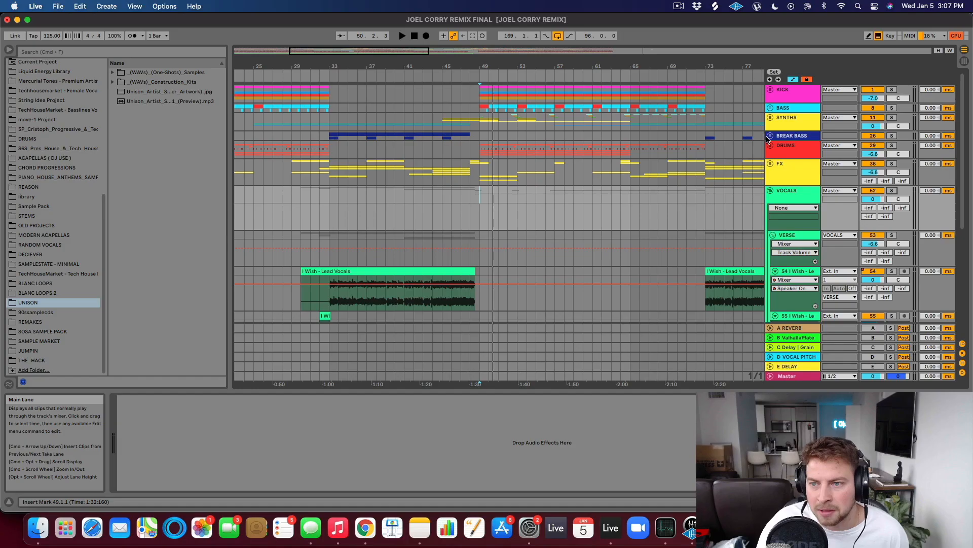
Fold the VOCALS group and play the drop from bar 49 with only KICK, DRUMS, TOPS and EXTRA DRUMS soloed
{"action": "left_click", "coordinate": [770, 191]}
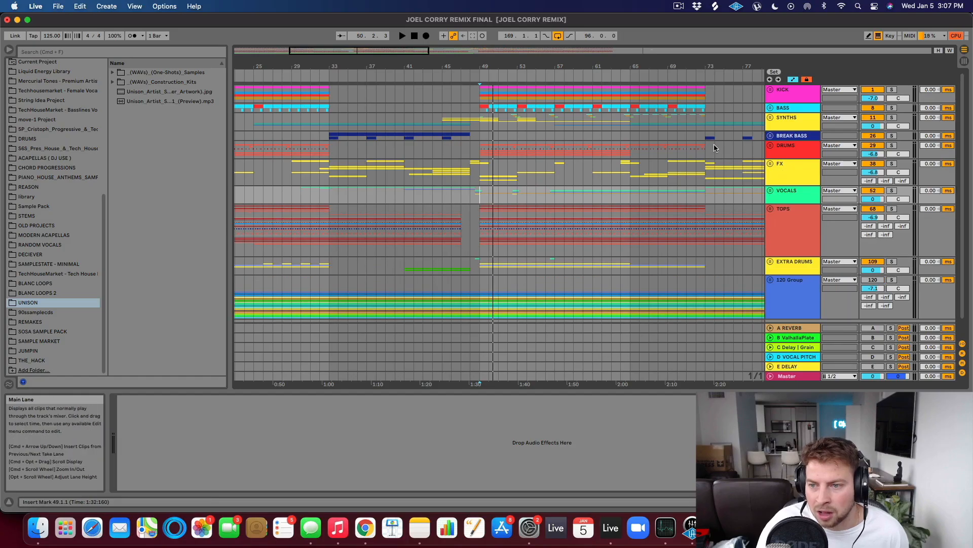
{"action": "left_click", "coordinate": [482, 90]}
{"action": "left_click", "coordinate": [892, 90]}
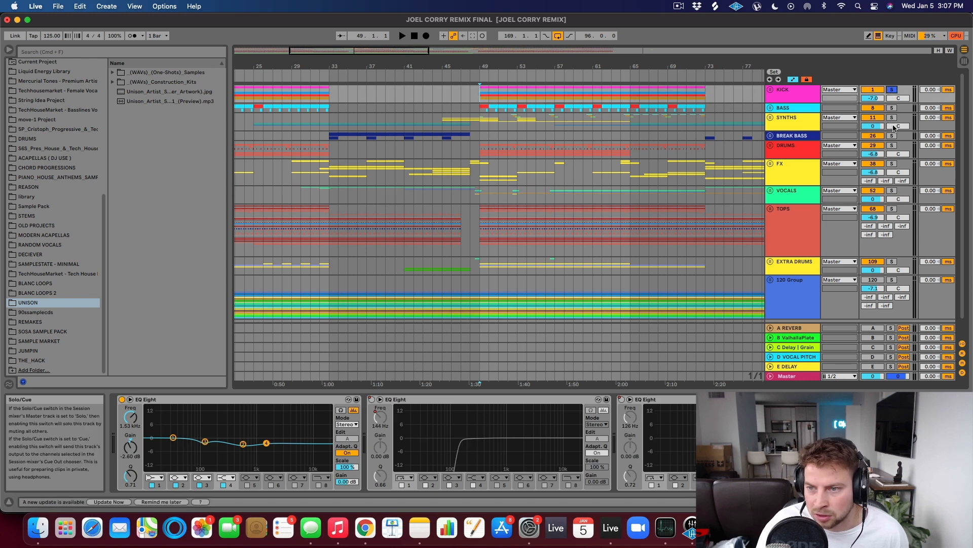
{"action": "left_click", "coordinate": [891, 146], "text": "super"}
{"action": "left_click", "coordinate": [892, 208], "text": "super"}
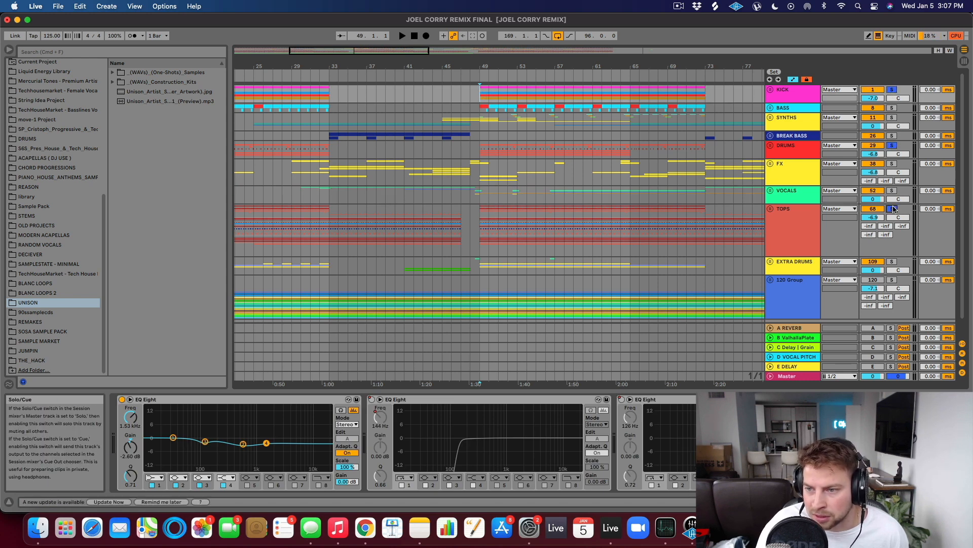
{"action": "scroll", "coordinate": [895, 228], "scroll_direction": "down", "scroll_amount": 1}
{"action": "left_click", "coordinate": [893, 243], "text": "super"}
{"action": "key", "text": "space"}
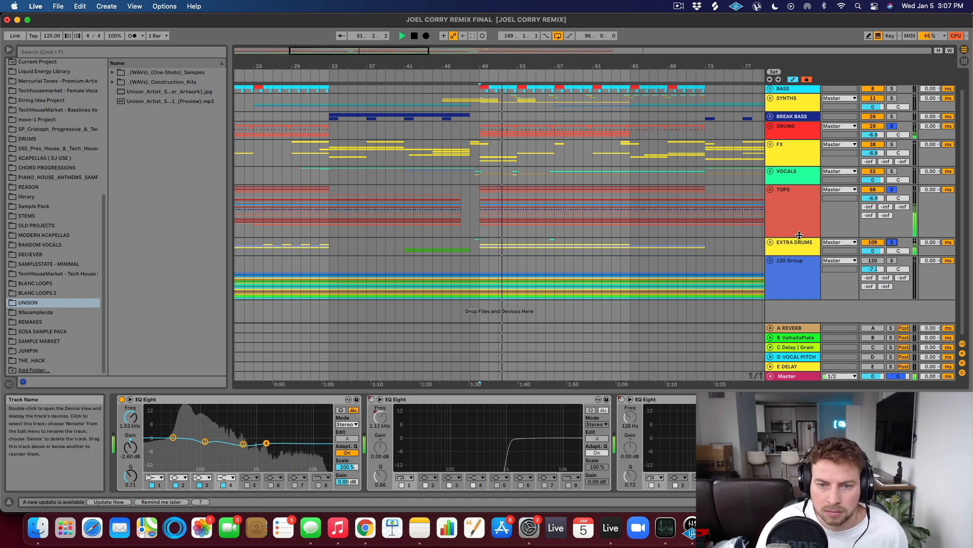
{"action": "left_click_drag", "start_coordinate": [477, 79], "coordinate": [421, 107]}
{"action": "left_click_drag", "start_coordinate": [538, 66], "coordinate": [539, 55]}
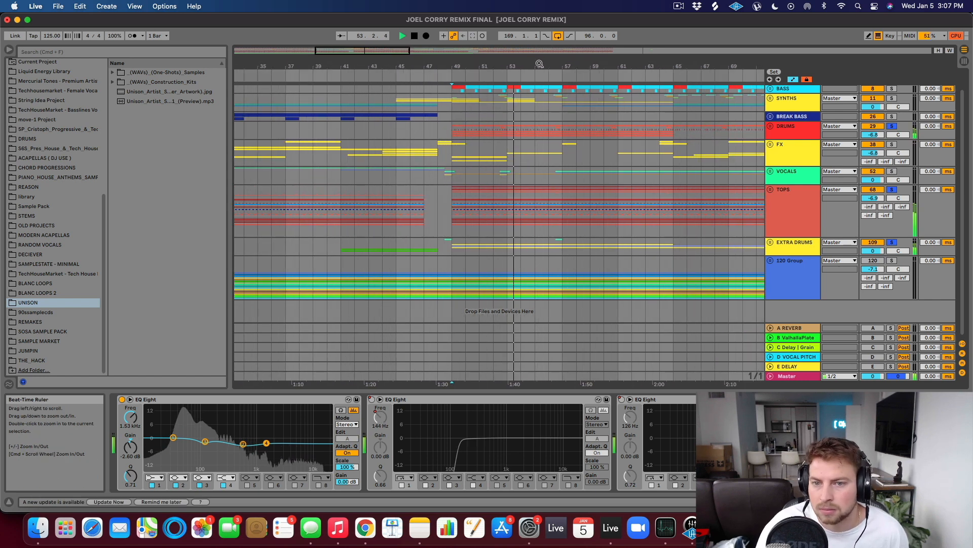
{"action": "key", "text": "space"}
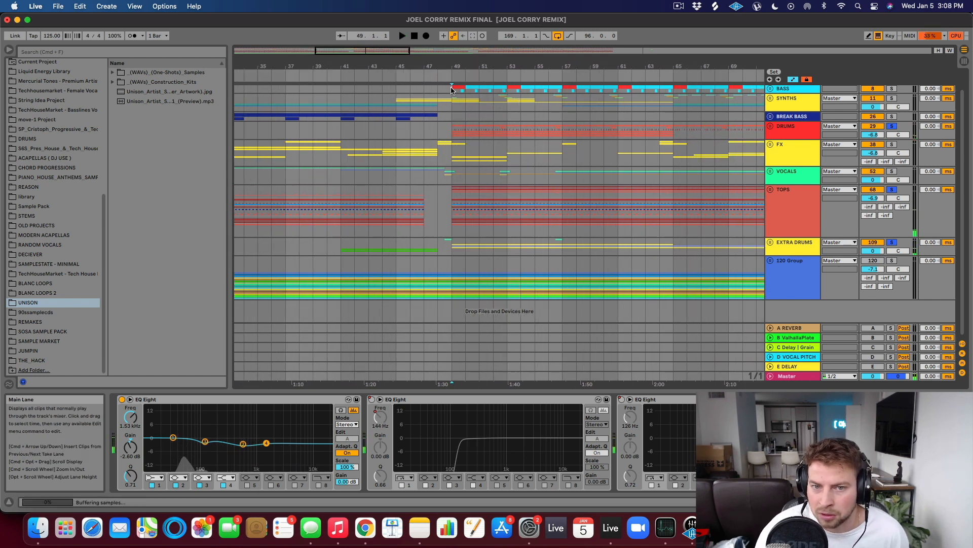
Unfold the KICK group, collapse its individual tracks, and play the LOW layer in solo from bar 49
{"action": "left_click", "coordinate": [453, 89]}
{"action": "scroll", "coordinate": [753, 87], "scroll_direction": "up", "scroll_amount": 2}
{"action": "left_click", "coordinate": [771, 90]}
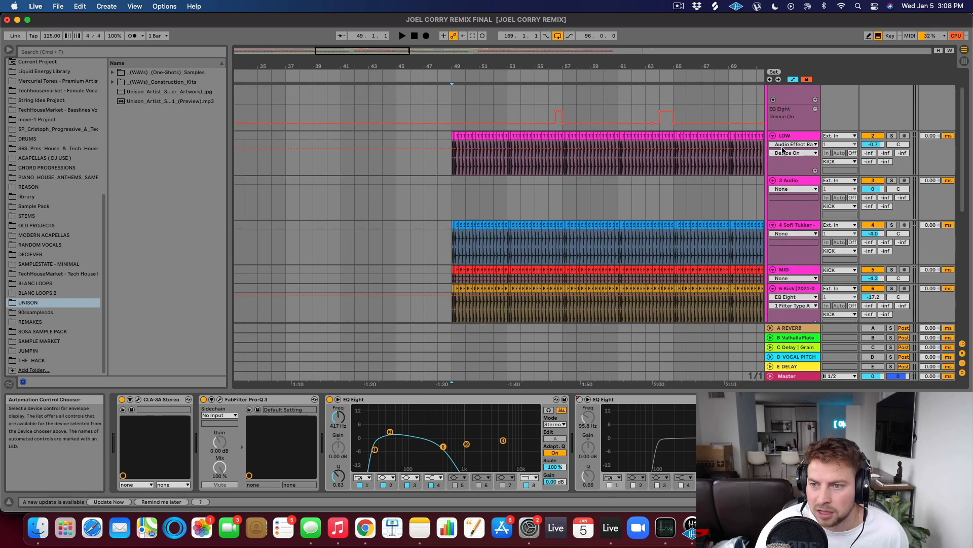
{"action": "left_click", "coordinate": [774, 181]}
{"action": "left_click", "coordinate": [773, 181], "text": "alt"}
{"action": "left_click_drag", "start_coordinate": [547, 62], "coordinate": [526, 64]}
{"action": "left_click", "coordinate": [892, 169]}
{"action": "key", "text": "space"}
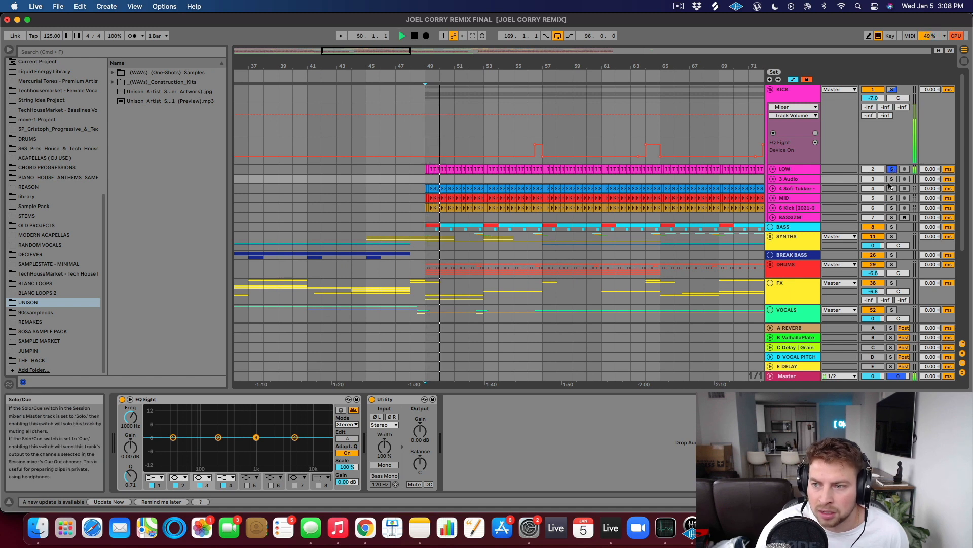
Audition the 4 Sofi Tukker, MID and 6 Kick layers in solo, ending with the whole KICK group
{"action": "left_click", "coordinate": [893, 188]}
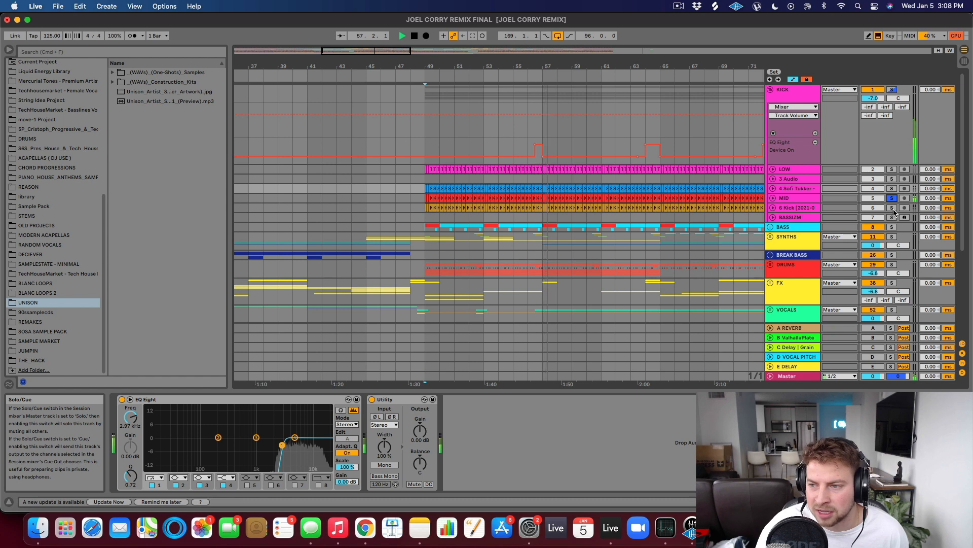
{"action": "left_click", "coordinate": [893, 208]}
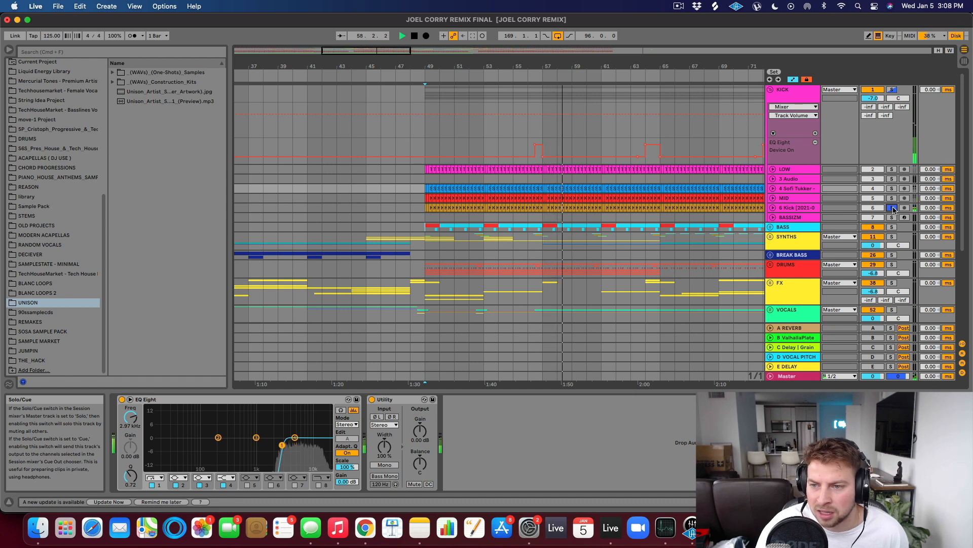
{"action": "left_click", "coordinate": [890, 90]}
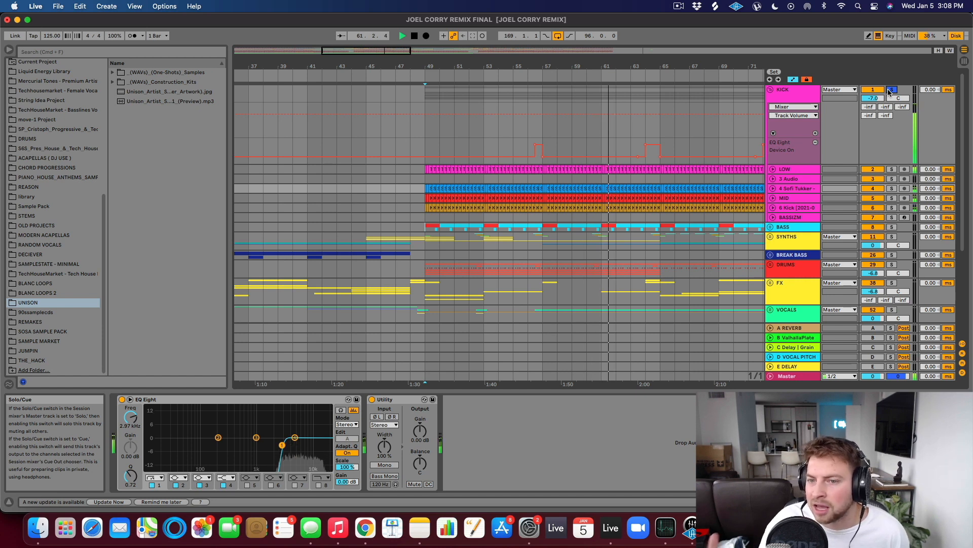
{"action": "key", "text": "space"}
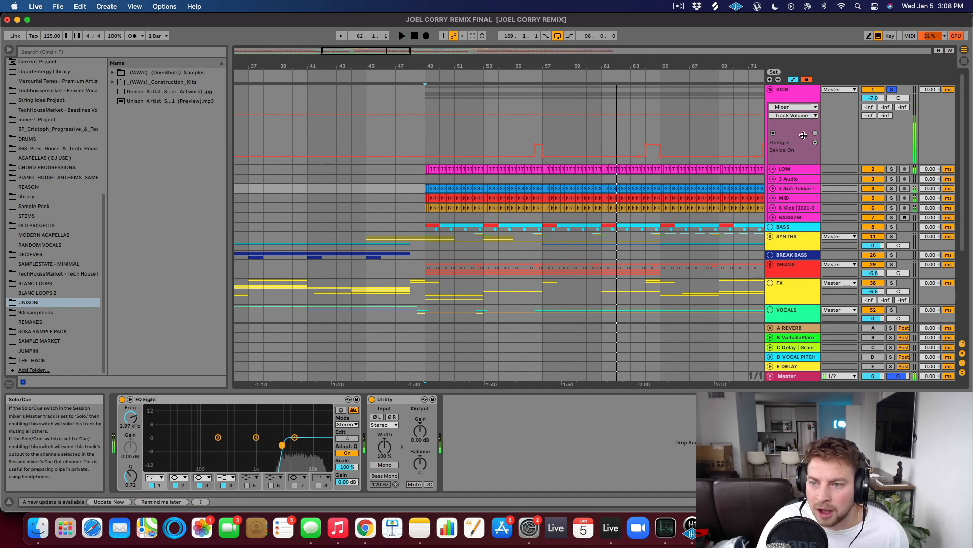
Unfold the LOW track, examine the kick pattern and EQ Eight automation around bar 57, and fold the KICK group
{"action": "left_click", "coordinate": [773, 169]}
{"action": "left_click_drag", "start_coordinate": [542, 66], "coordinate": [542, 63]}
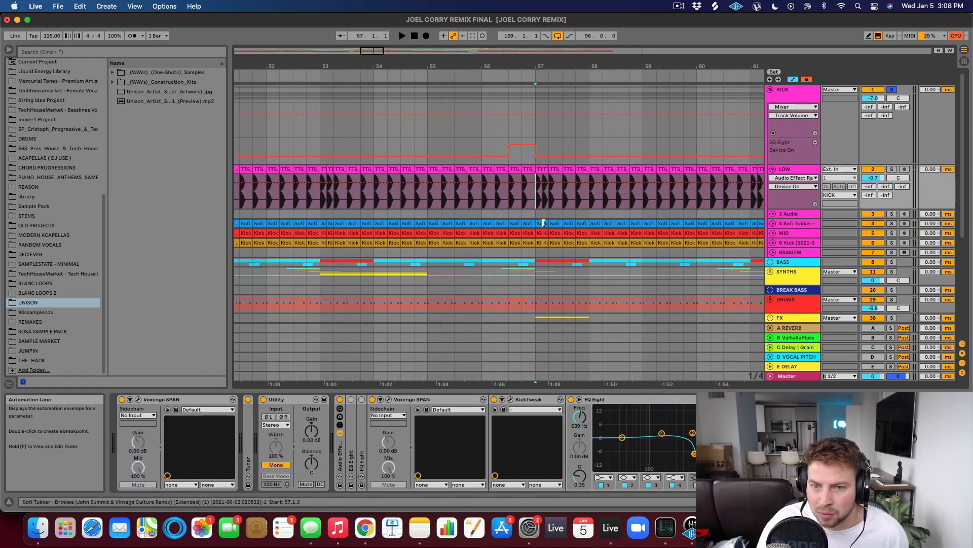
{"action": "key", "text": "space"}
{"action": "left_click_drag", "start_coordinate": [535, 64], "coordinate": [536, 53]}
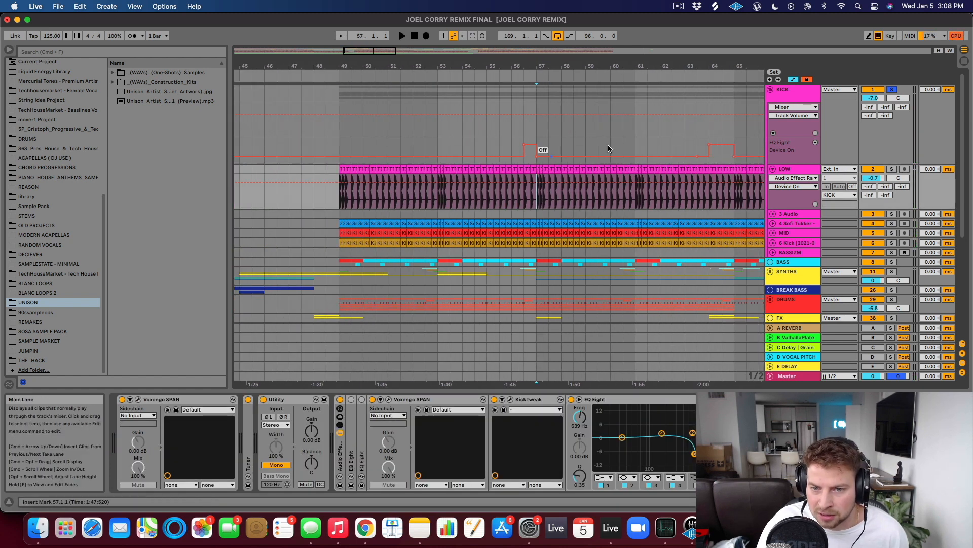
{"action": "left_click", "coordinate": [771, 90]}
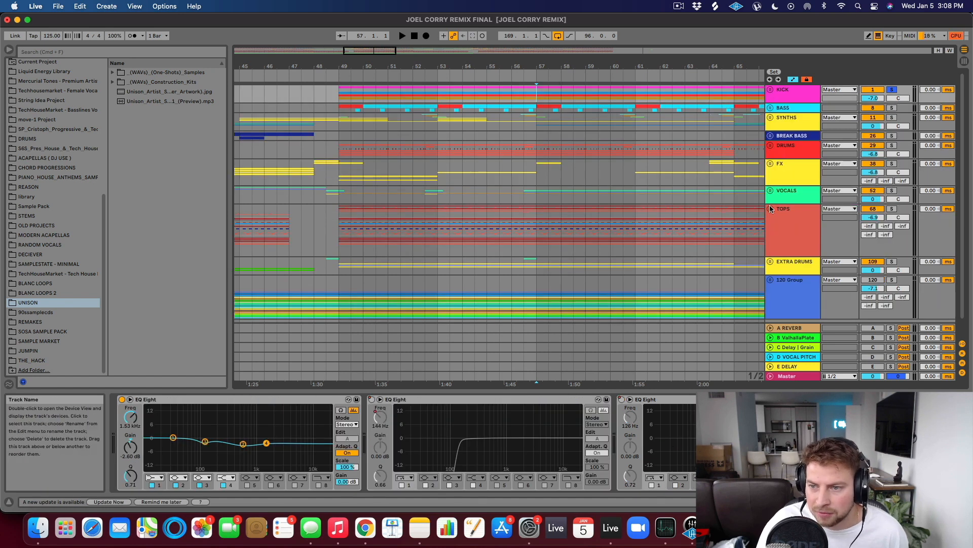
Solo and unfold the TOPS group, and play it from bar 49
{"action": "left_click", "coordinate": [892, 209]}
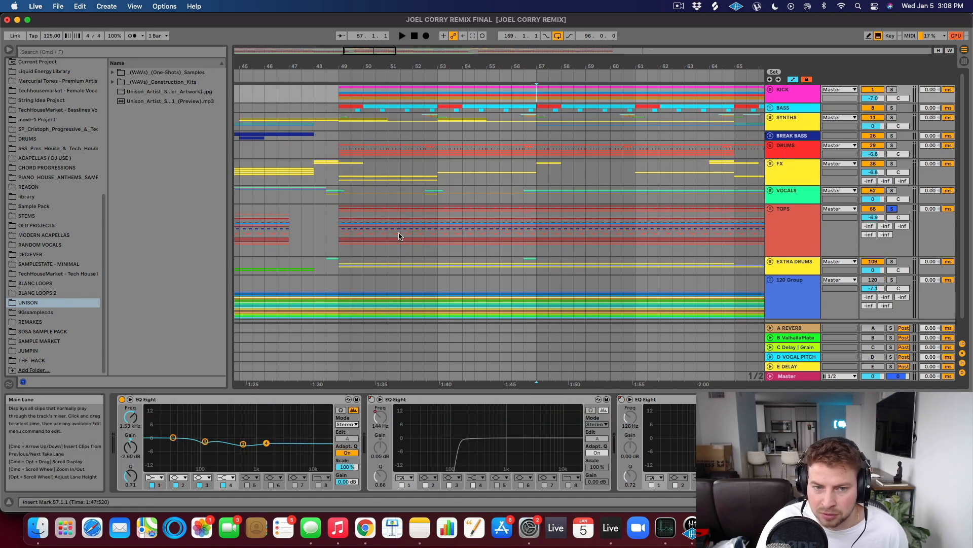
{"action": "left_click", "coordinate": [344, 230]}
{"action": "left_click", "coordinate": [770, 209]}
{"action": "left_click", "coordinate": [797, 217]}
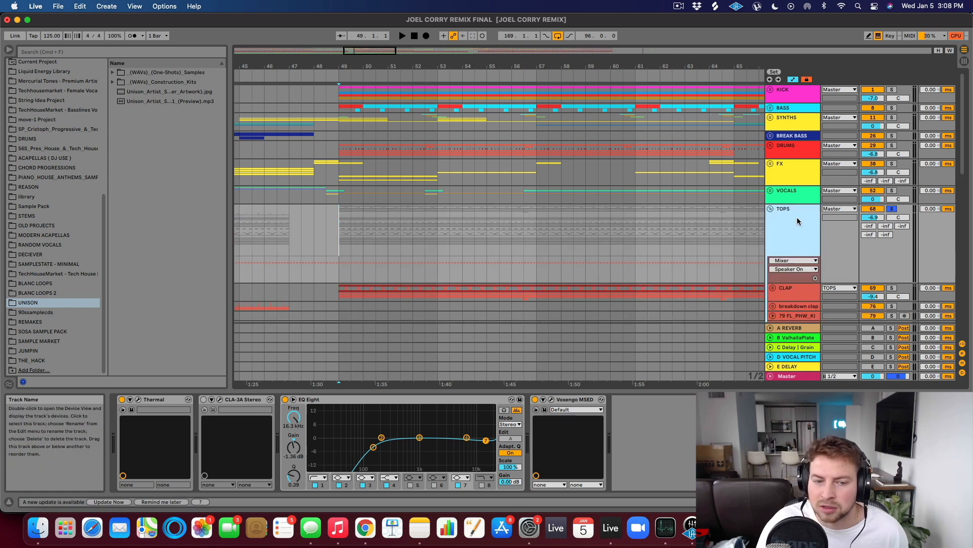
{"action": "key", "text": "space"}
{"action": "scroll", "coordinate": [660, 202], "scroll_direction": "down", "scroll_amount": 4}
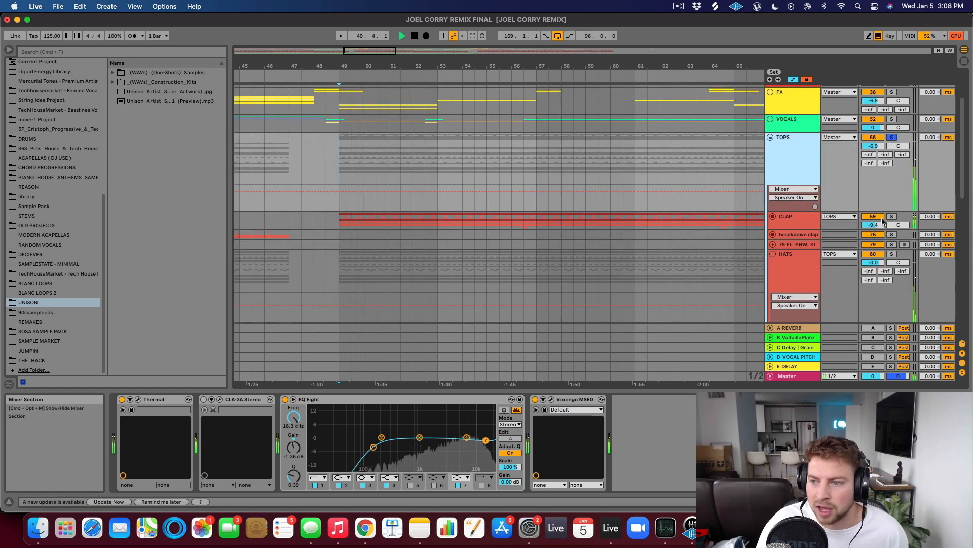
Unfold the CLAP group and play its CENTER layer in solo from bar 49
{"action": "left_click", "coordinate": [773, 217]}
{"action": "key", "text": "space"}
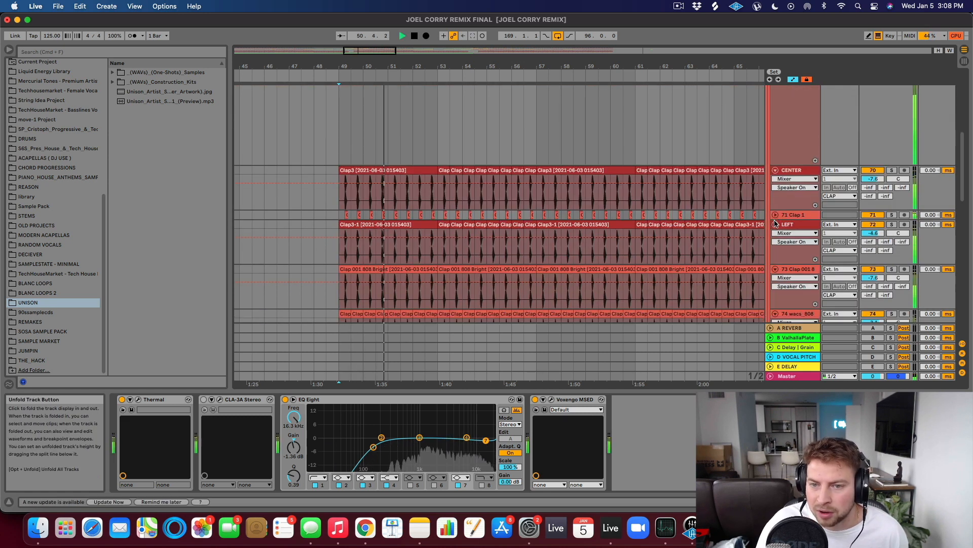
{"action": "left_click", "coordinate": [892, 171]}
{"action": "scroll", "coordinate": [436, 211], "scroll_direction": "down", "scroll_amount": 3}
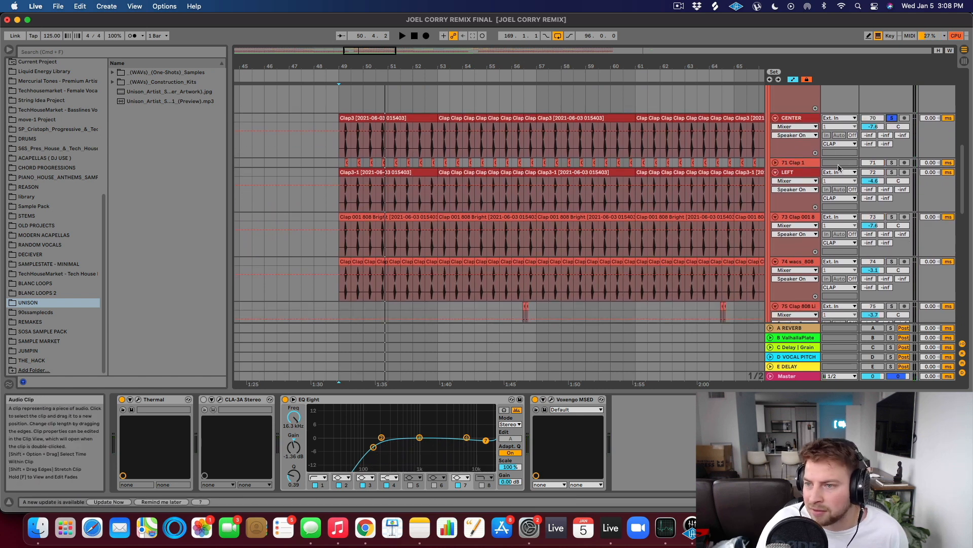
{"action": "scroll", "coordinate": [557, 203], "scroll_direction": "up", "scroll_amount": 1}
{"action": "key", "text": "space"}
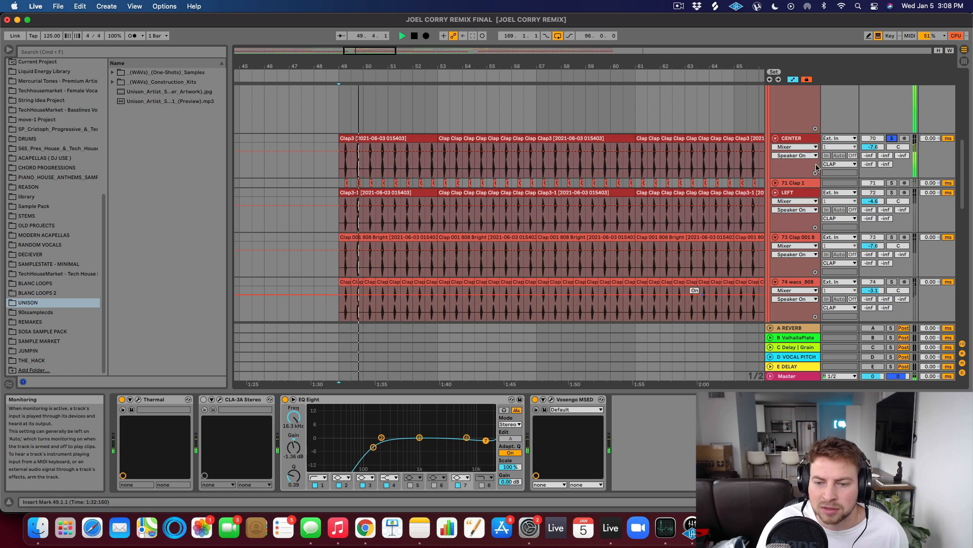
Audition the 71 Clap 1 track in solo, unfolding it to show its waveform and devices
{"action": "left_click", "coordinate": [803, 142]}
{"action": "left_click", "coordinate": [892, 183]}
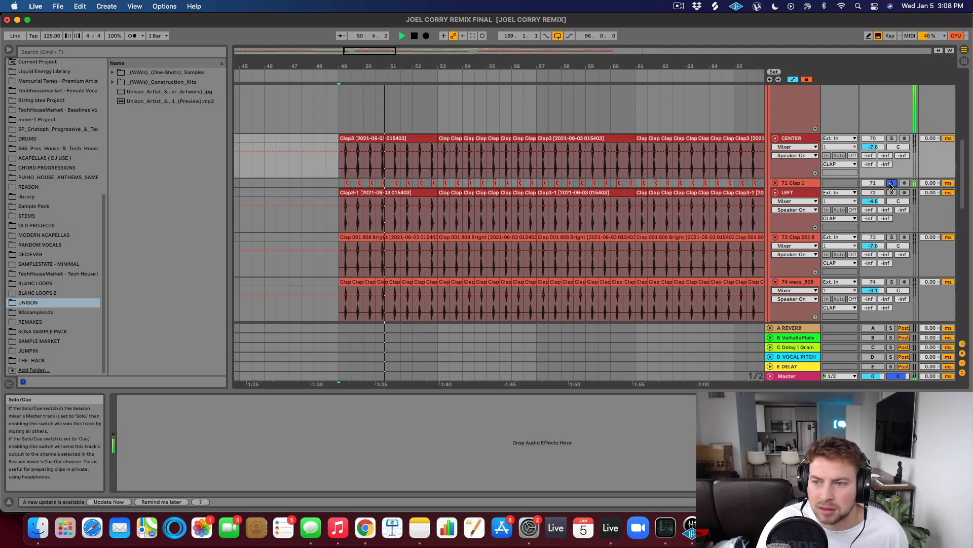
{"action": "left_click", "coordinate": [775, 183]}
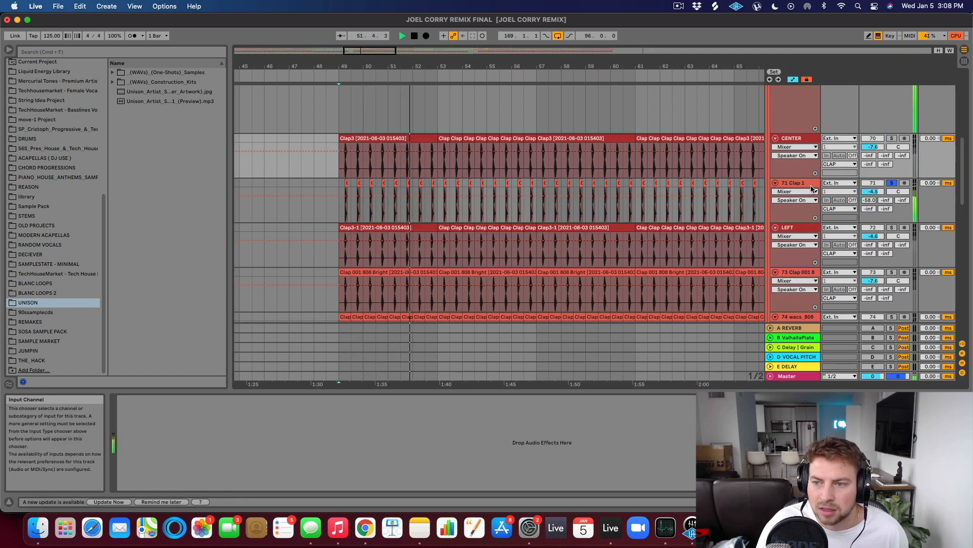
{"action": "left_click", "coordinate": [866, 204]}
Audition the LEFT, 73 Clap 001 8 and 74 wacs_808 layers one after another in solo, and stop playback
{"action": "left_click", "coordinate": [893, 227]}
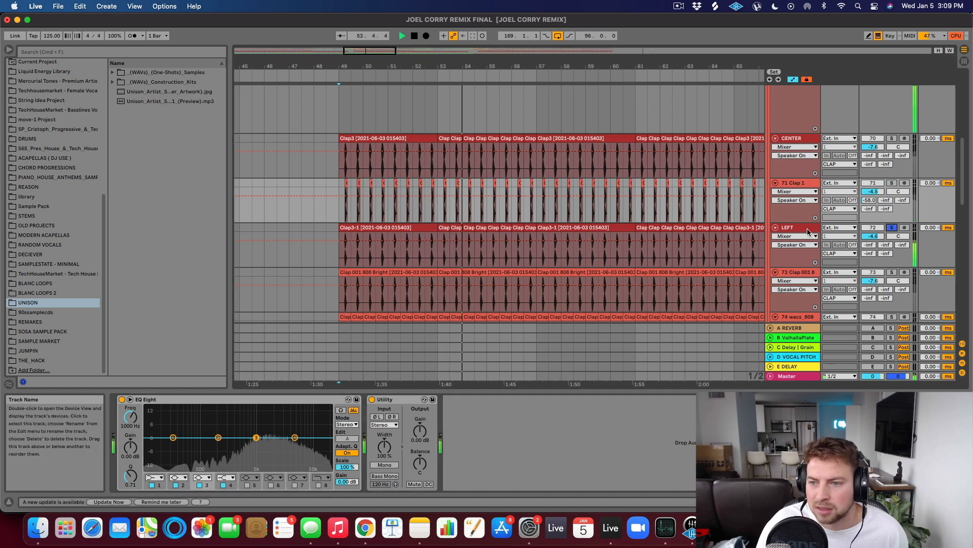
{"action": "left_click", "coordinate": [892, 273]}
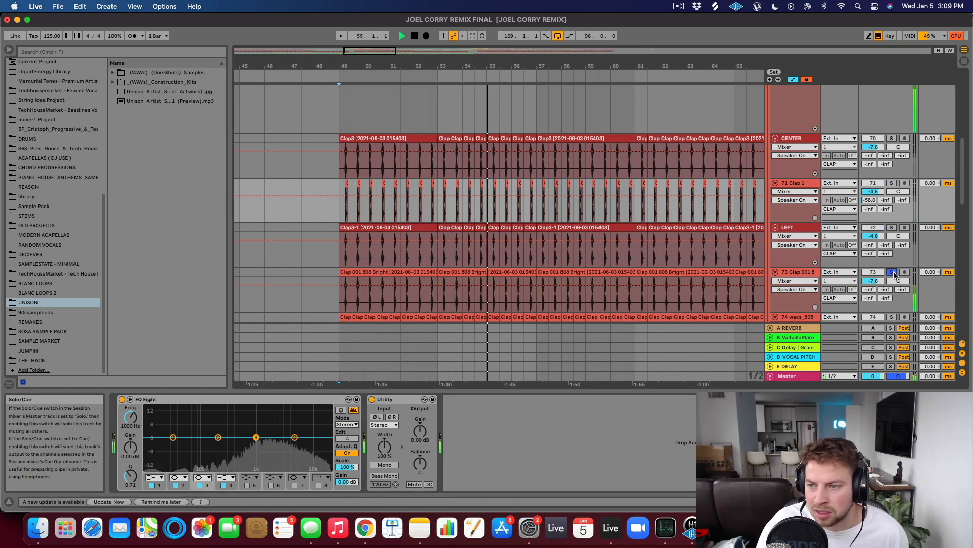
{"action": "scroll", "coordinate": [893, 274], "scroll_direction": "down", "scroll_amount": 3}
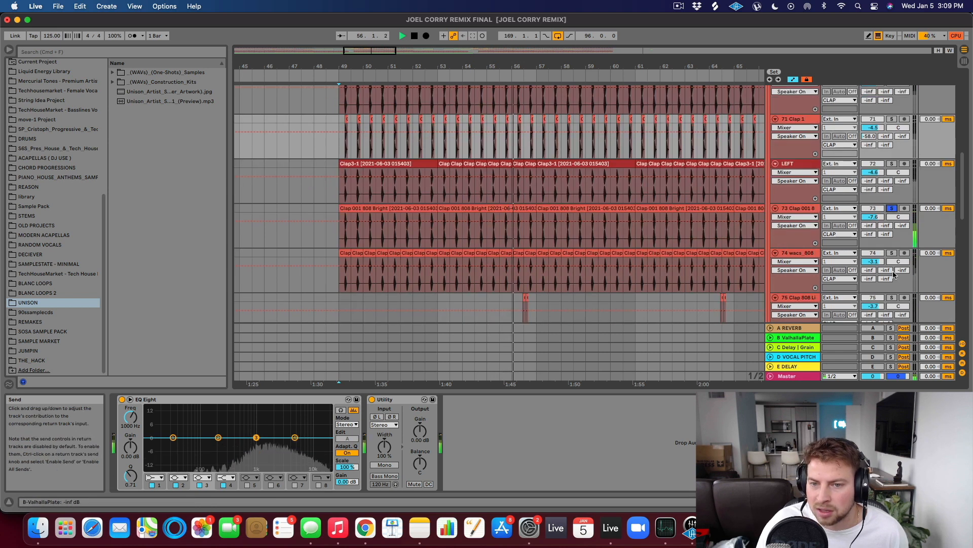
{"action": "left_click", "coordinate": [892, 253]}
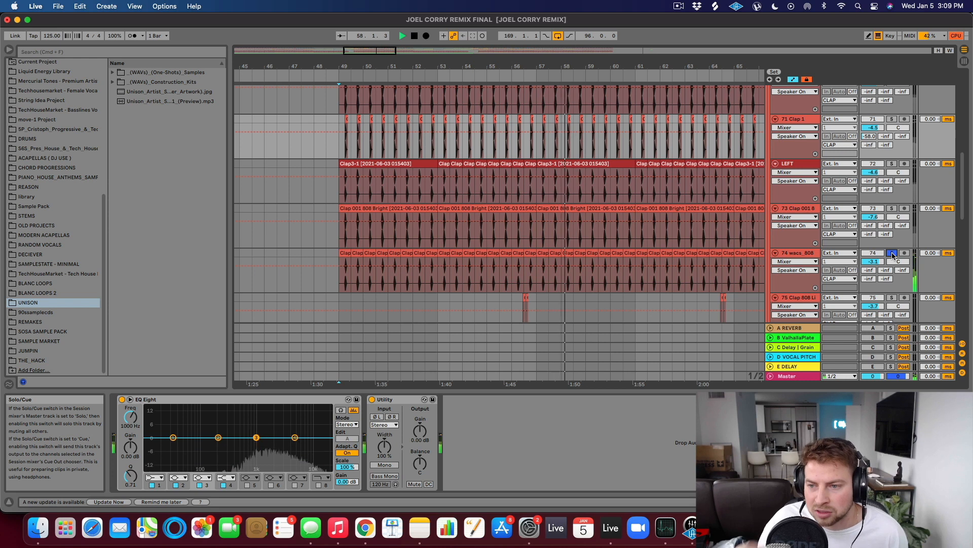
{"action": "key", "text": "space"}
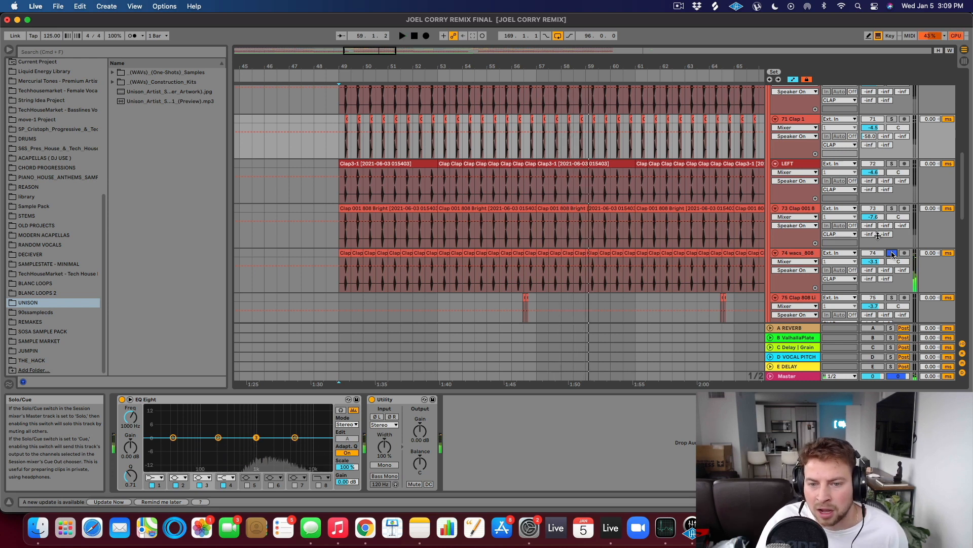
Solo the whole CLAP group and play it from bar 49
{"action": "scroll", "coordinate": [892, 202], "scroll_direction": "up", "scroll_amount": 5}
{"action": "left_click", "coordinate": [892, 157]}
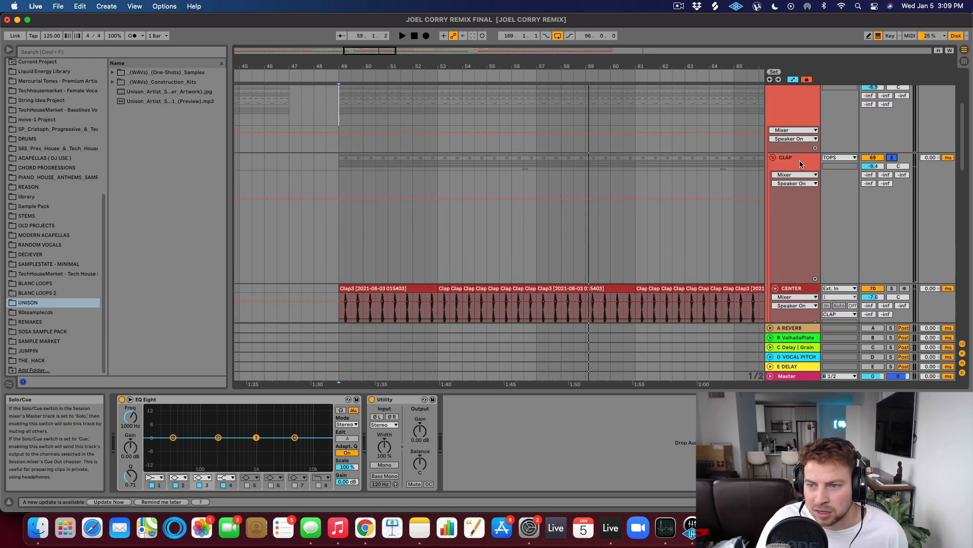
{"action": "left_click", "coordinate": [668, 168]}
{"action": "left_click", "coordinate": [343, 245]}
{"action": "key", "text": "space"}
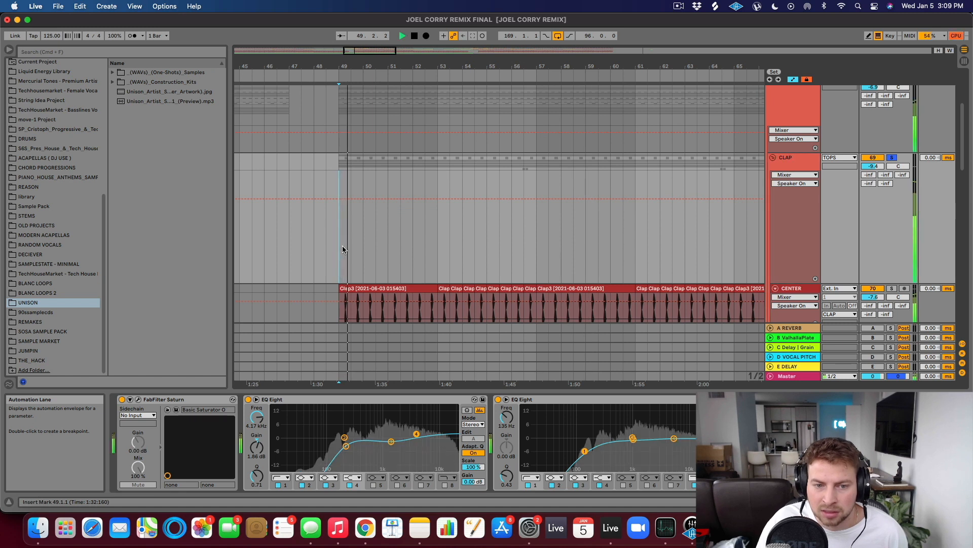
{"action": "scroll", "coordinate": [451, 251], "scroll_direction": "down", "scroll_amount": 4}
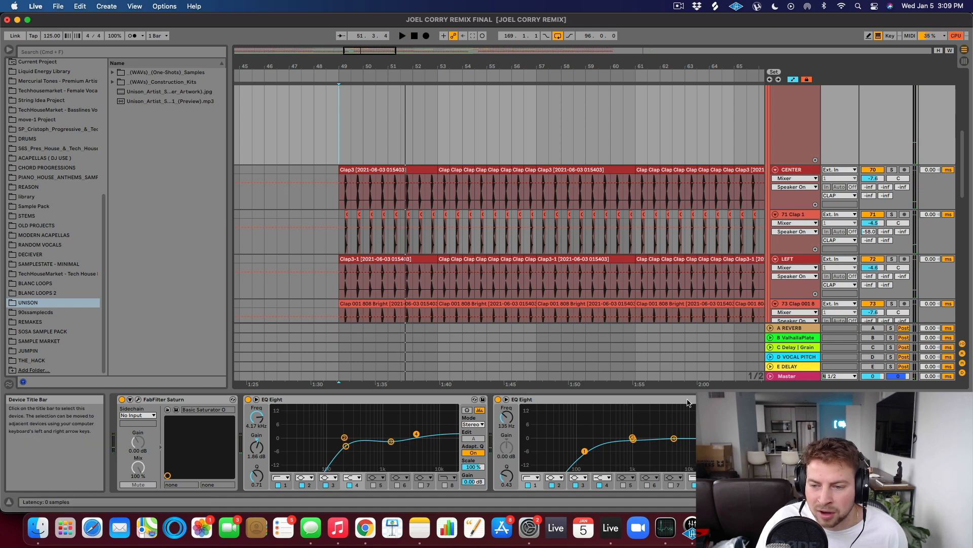
Inspect the CLAP group's FabFilter Saturn settings, close the plug-in window, and fold the two EQ Eight devices after it
{"action": "left_click", "coordinate": [138, 399]}
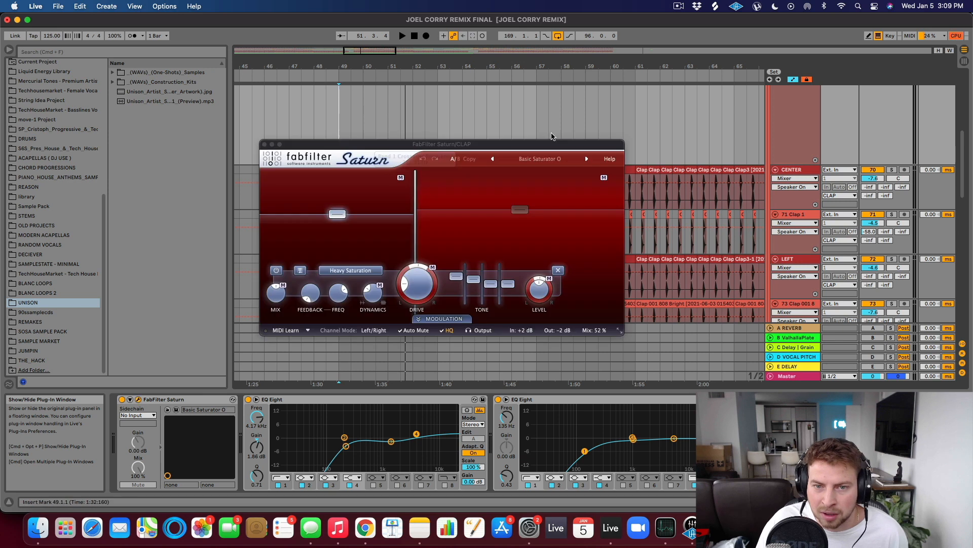
{"action": "left_click", "coordinate": [265, 144]}
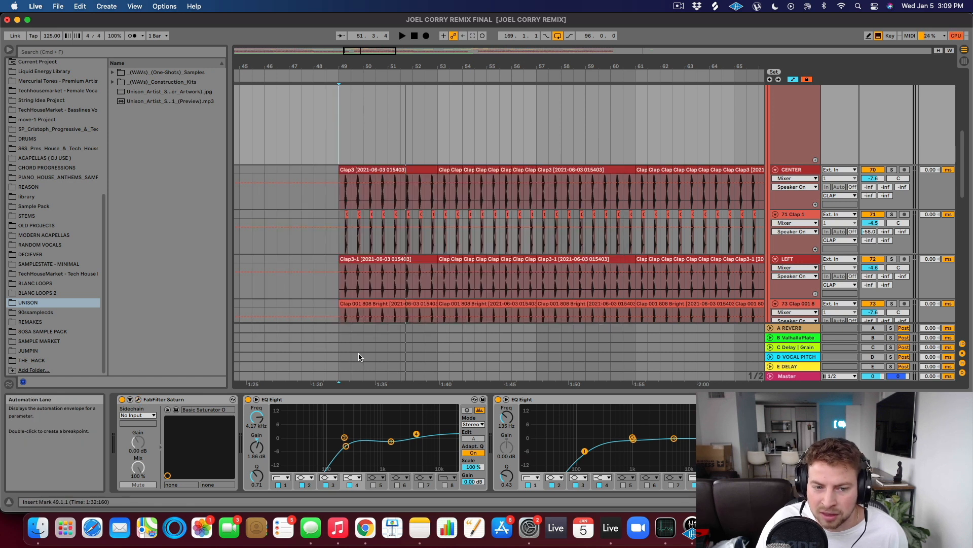
{"action": "double_click", "coordinate": [354, 399]}
{"action": "double_click", "coordinate": [349, 399]}
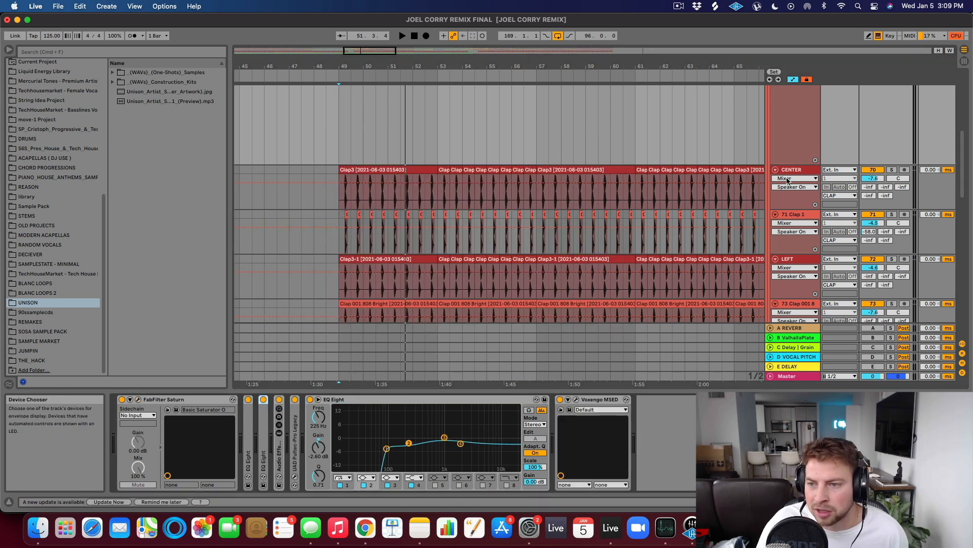
Unfold the CLAP group's Audio Effect Rack, audition its Dark Small Room reverb chain in solo while trying its volume, and fold the rack
{"action": "scroll", "coordinate": [784, 194], "scroll_direction": "up", "scroll_amount": 3}
{"action": "scroll", "coordinate": [784, 187], "scroll_direction": "down", "scroll_amount": 3}
{"action": "left_click", "coordinate": [778, 121]}
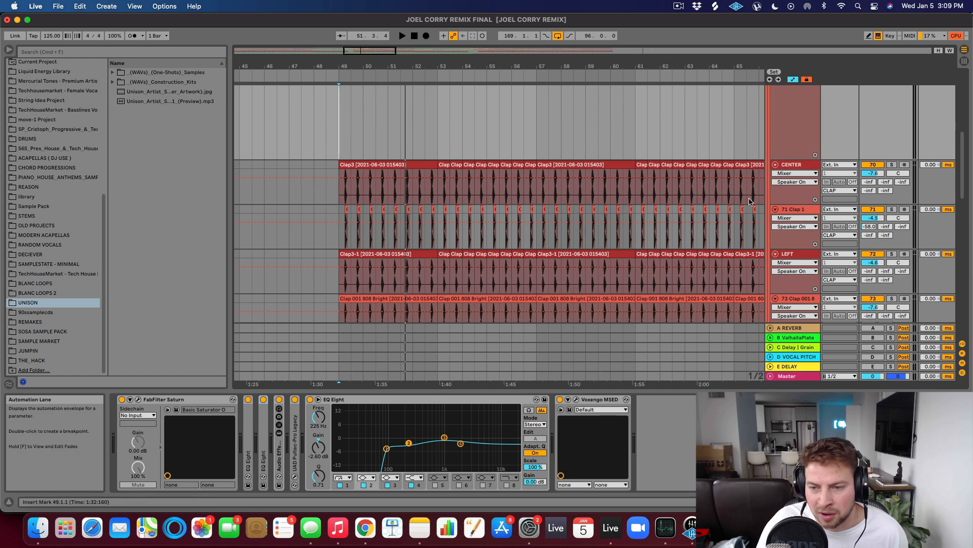
{"action": "double_click", "coordinate": [279, 462]}
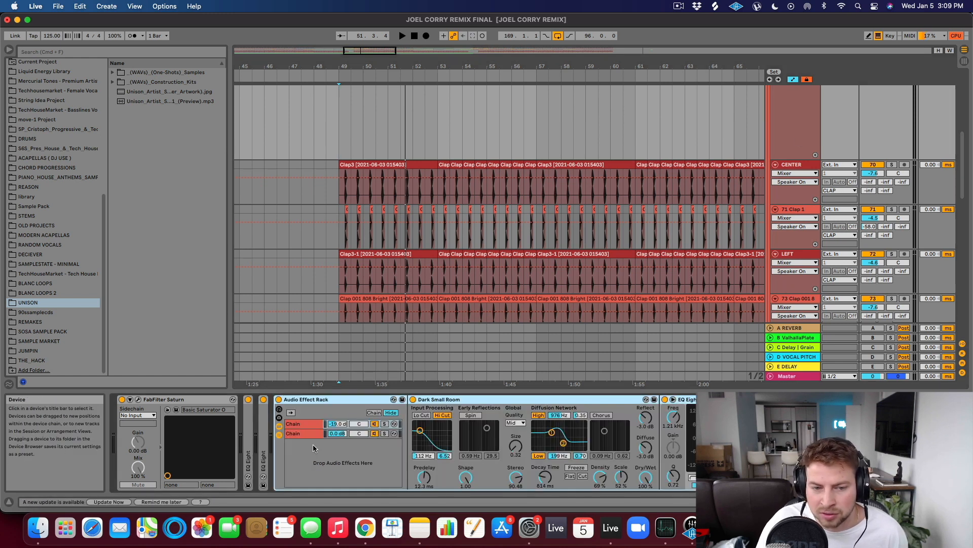
{"action": "left_click", "coordinate": [385, 424]}
{"action": "key", "text": "space"}
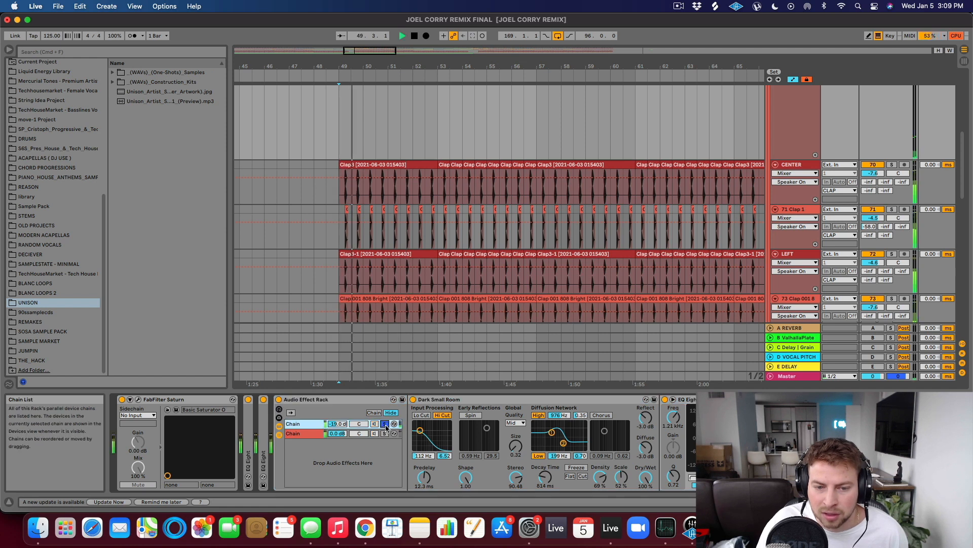
{"action": "left_click_drag", "start_coordinate": [340, 427], "coordinate": [342, 449]}
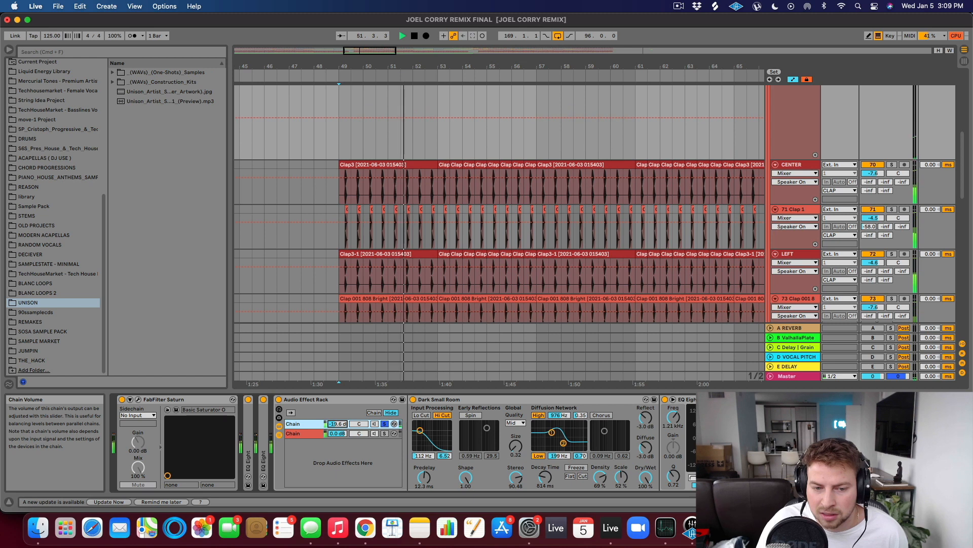
{"action": "double_click", "coordinate": [349, 400]}
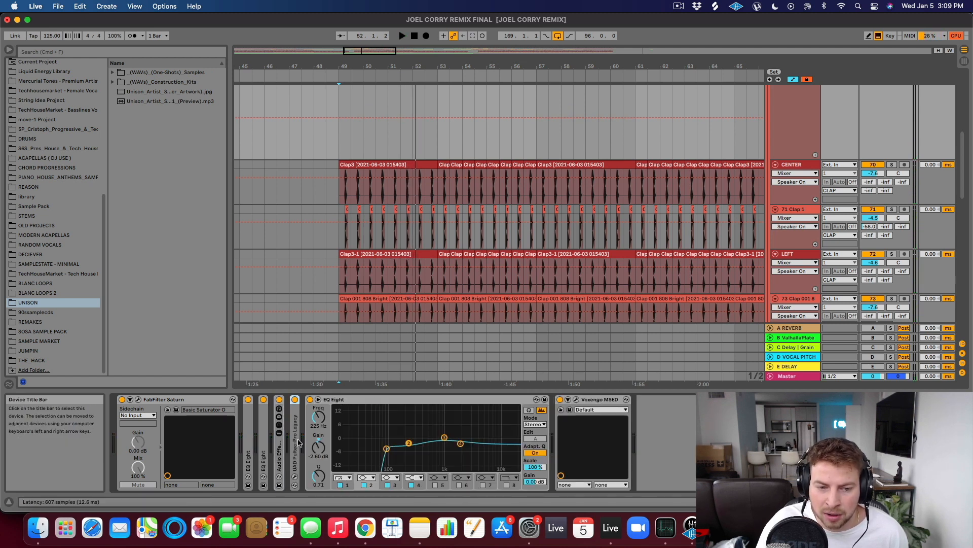
Unfold the UAD Pultec-Pro Legacy on the CLAP group, examine its settings in the plug-in window, and close and fold it
{"action": "double_click", "coordinate": [295, 441]}
{"action": "left_click", "coordinate": [310, 400]}
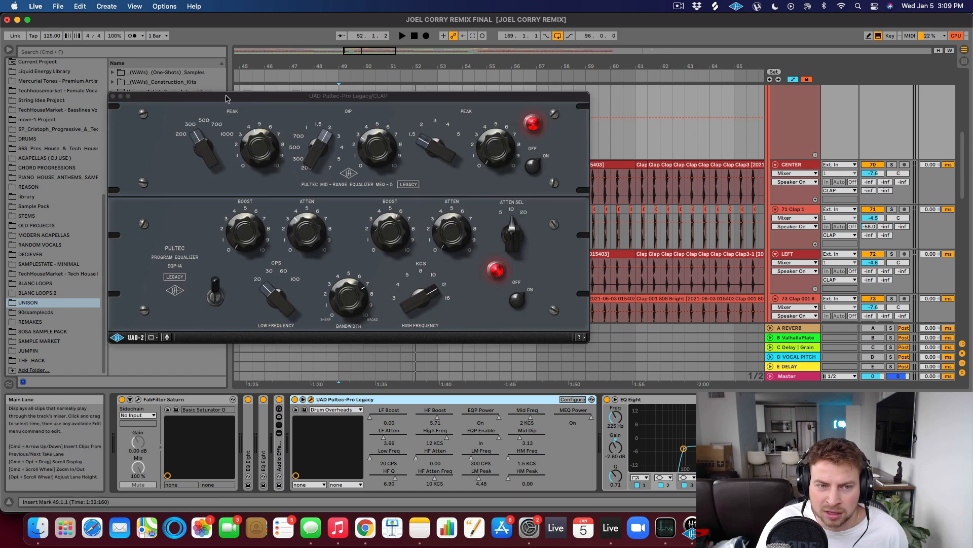
{"action": "left_click_drag", "start_coordinate": [246, 94], "coordinate": [381, 82]}
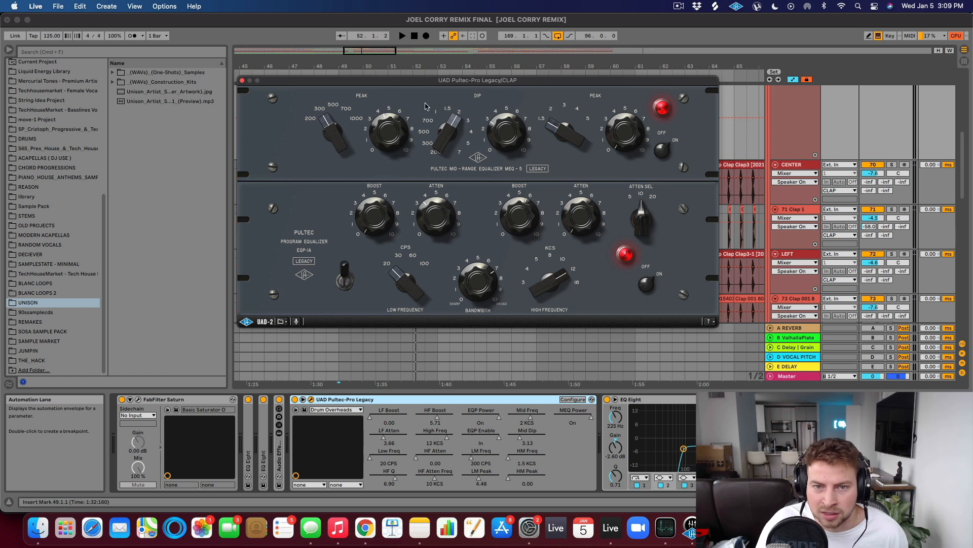
{"action": "left_click", "coordinate": [281, 321]}
{"action": "left_click", "coordinate": [273, 159]}
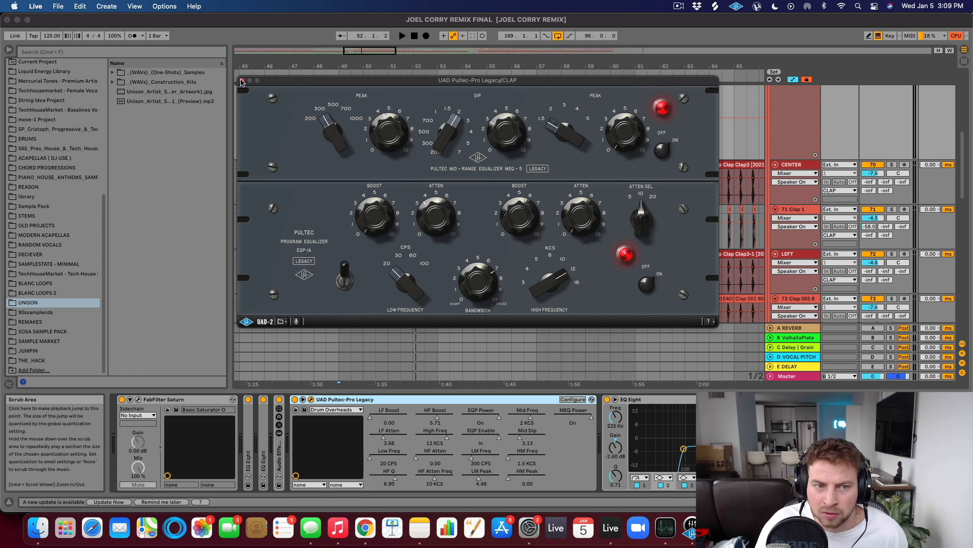
{"action": "left_click", "coordinate": [312, 399]}
Fold the CLAP group, and play the HATS group in solo from bar 49
{"action": "key", "text": "Left"}
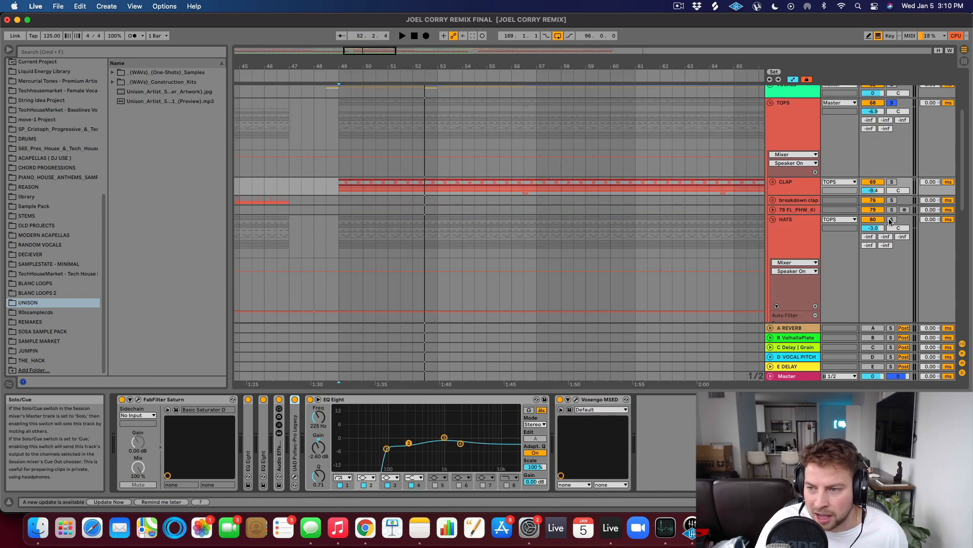
{"action": "key", "text": "space"}
{"action": "key", "text": "Right"}
{"action": "scroll", "coordinate": [636, 274], "scroll_direction": "up", "scroll_amount": 3}
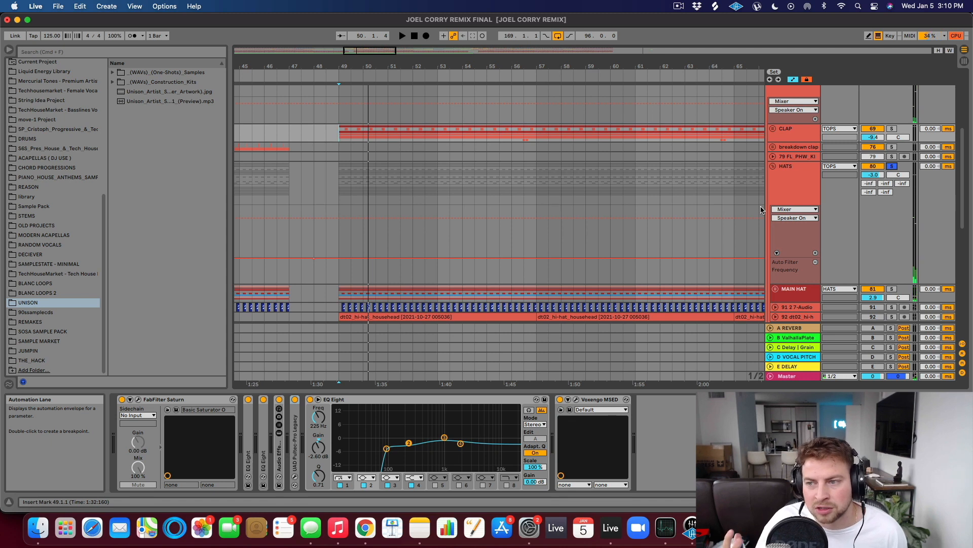
{"action": "scroll", "coordinate": [799, 256], "scroll_direction": "down", "scroll_amount": 5}
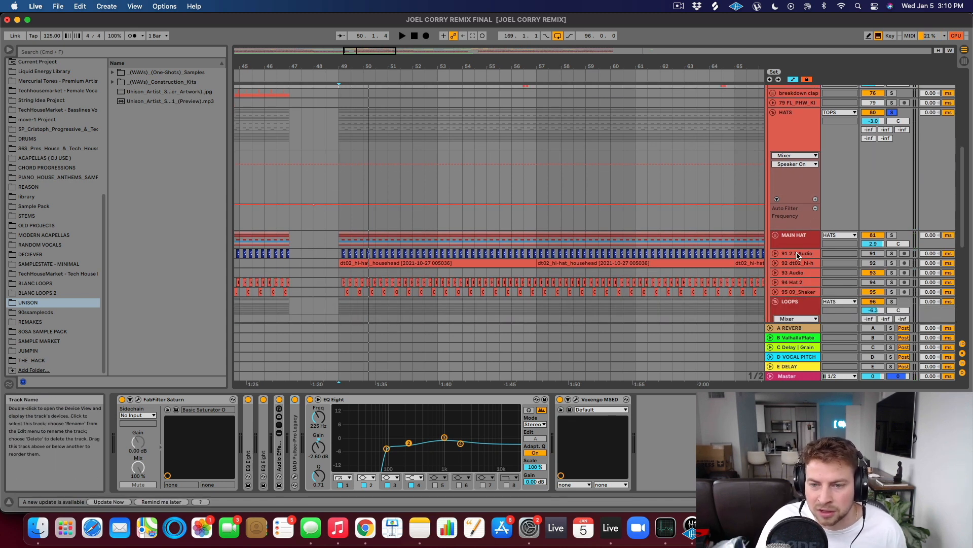
Solo the MAIN HAT group, play it from bar 49, and unfold it to show its layers
{"action": "left_click", "coordinate": [892, 235]}
{"action": "key", "text": "space"}
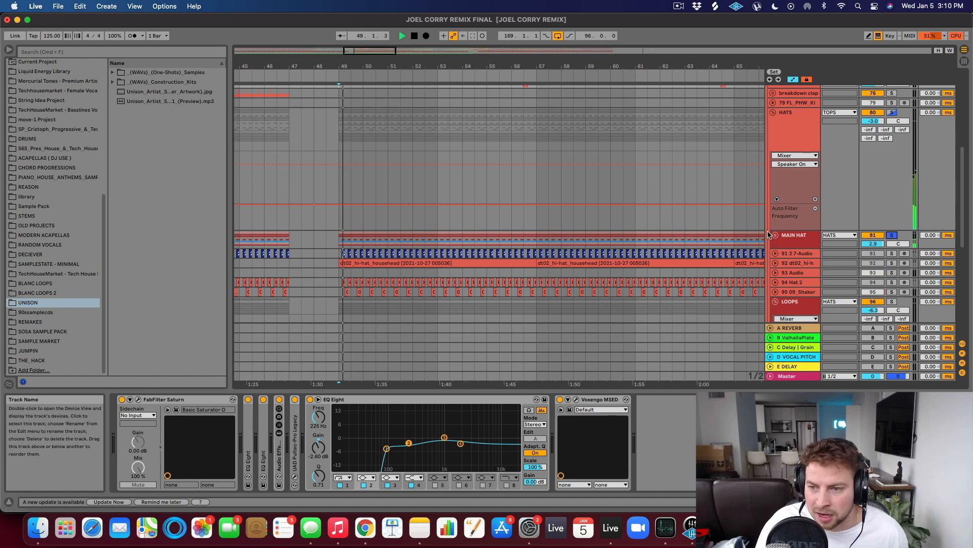
{"action": "left_click", "coordinate": [776, 234]}
{"action": "scroll", "coordinate": [862, 232], "scroll_direction": "down", "scroll_amount": 7}
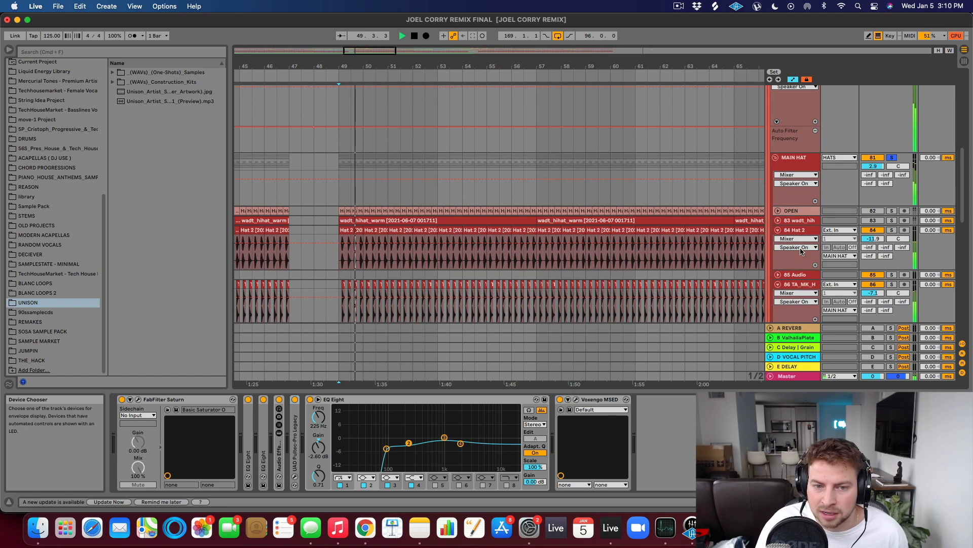
Play the 84 Hat 2 track in solo and compare its sound with EQ Eight switched off and back on
{"action": "left_click", "coordinate": [892, 230]}
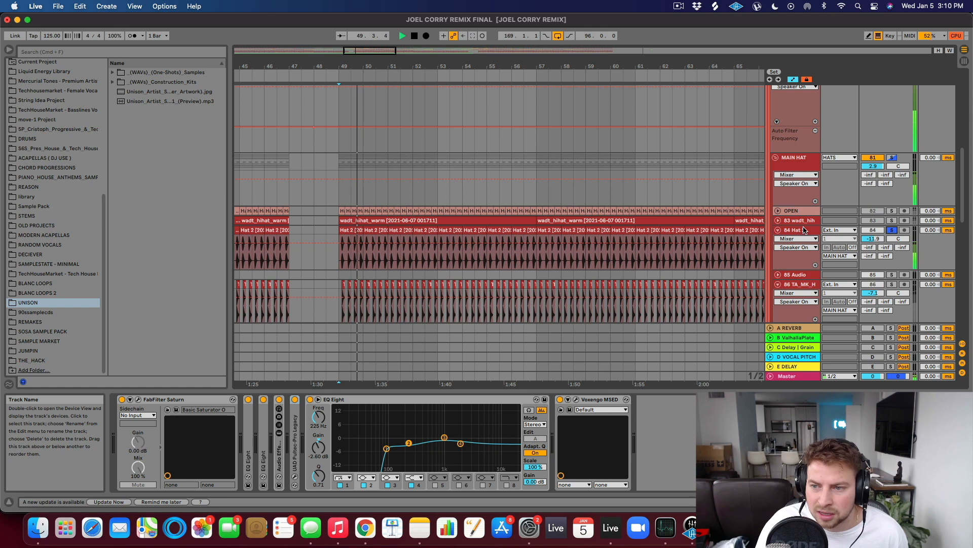
{"action": "left_click", "coordinate": [804, 231]}
{"action": "left_click", "coordinate": [126, 401]}
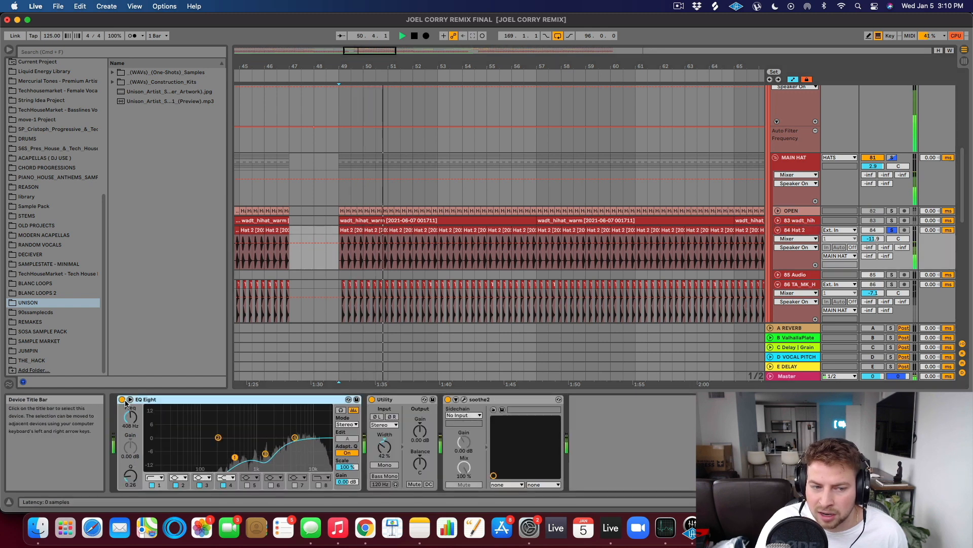
{"action": "left_click", "coordinate": [122, 400]}
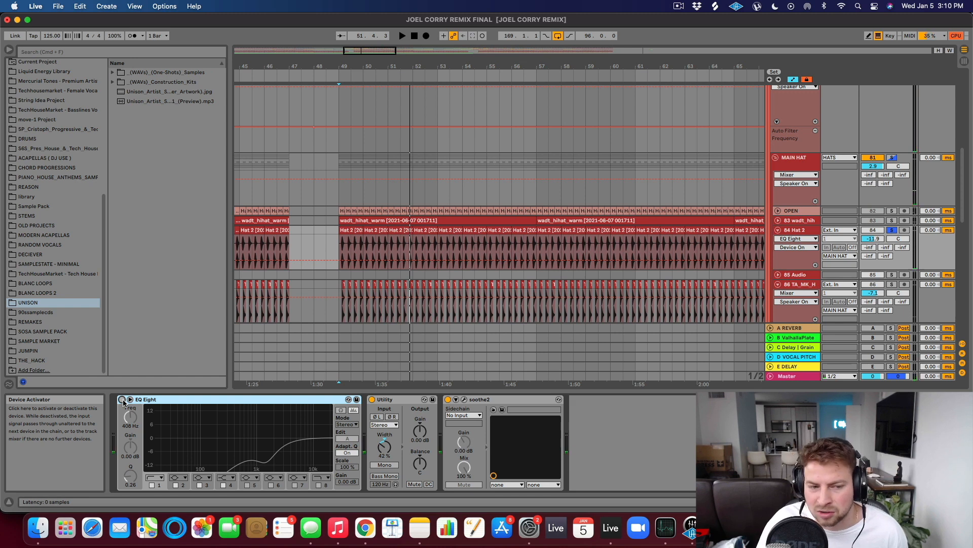
{"action": "left_click", "coordinate": [123, 399]}
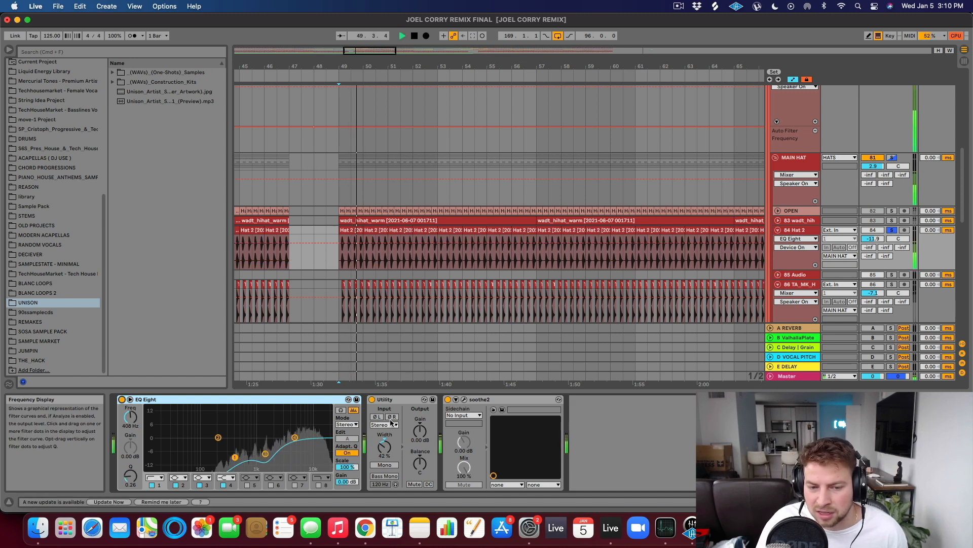
{"action": "key", "text": "space"}
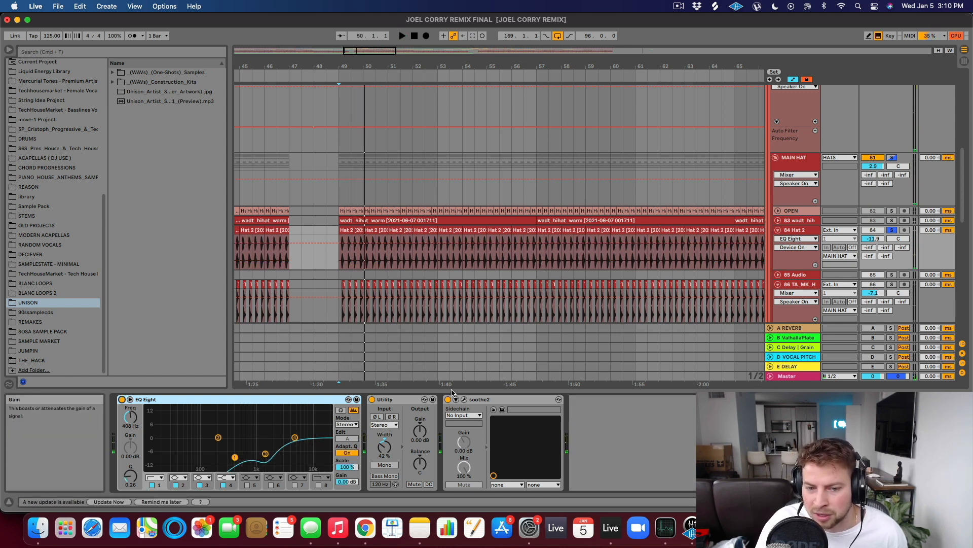
Show the soothe2 plug-in on 84 Hat 2, compare playback with it switched off and back on, and close its window
{"action": "left_click_drag", "start_coordinate": [572, 199], "coordinate": [285, 105]}
{"action": "key", "text": "space"}
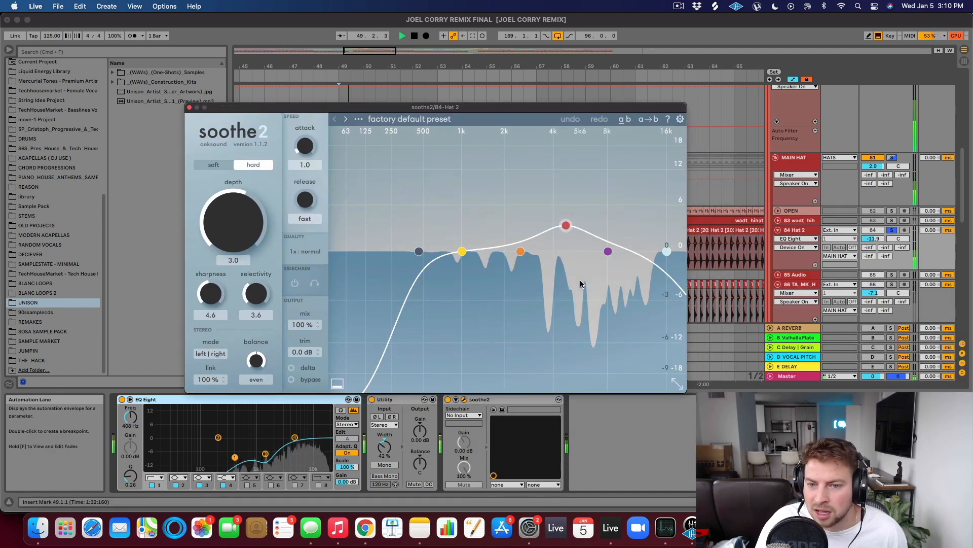
{"action": "left_click", "coordinate": [448, 399]}
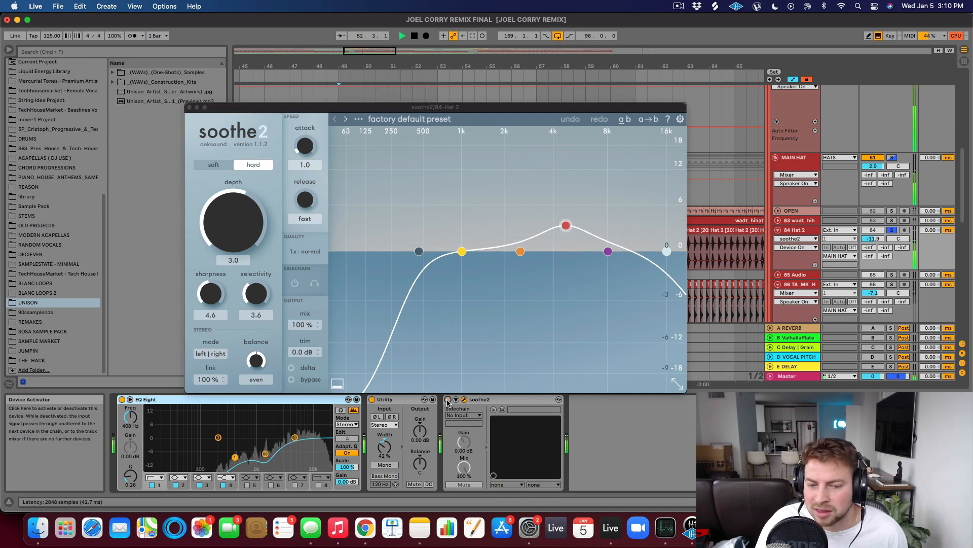
{"action": "left_click", "coordinate": [448, 400]}
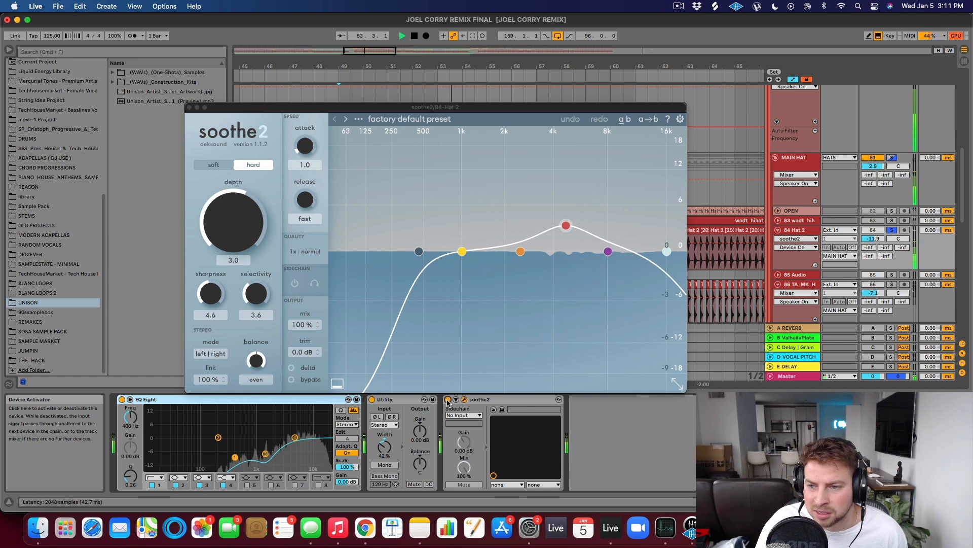
{"action": "key", "text": "space"}
{"action": "left_click", "coordinate": [189, 108]}
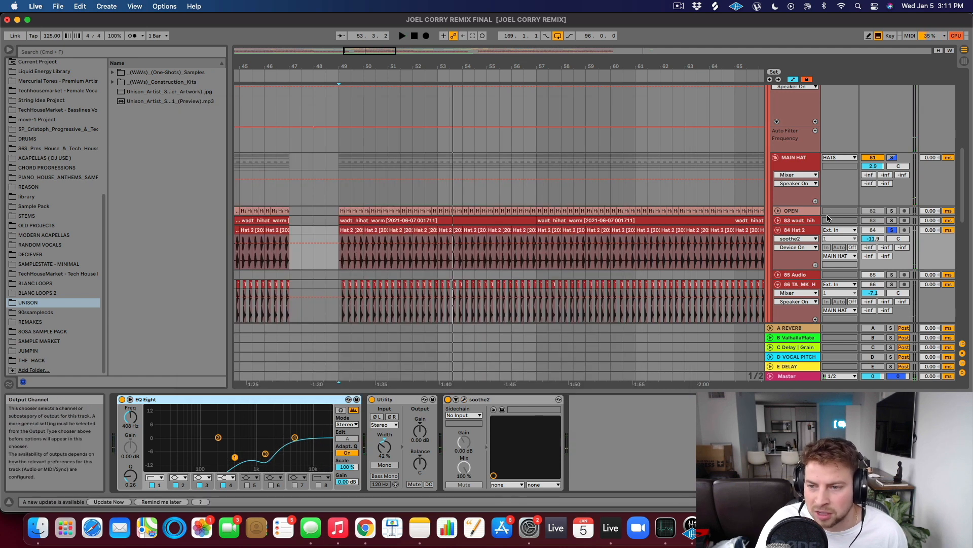
Play the 86 TA_MK_H track in solo, show its device chain, and turn its solo off
{"action": "left_click", "coordinate": [892, 285]}
{"action": "scroll", "coordinate": [812, 223], "scroll_direction": "down", "scroll_amount": 3}
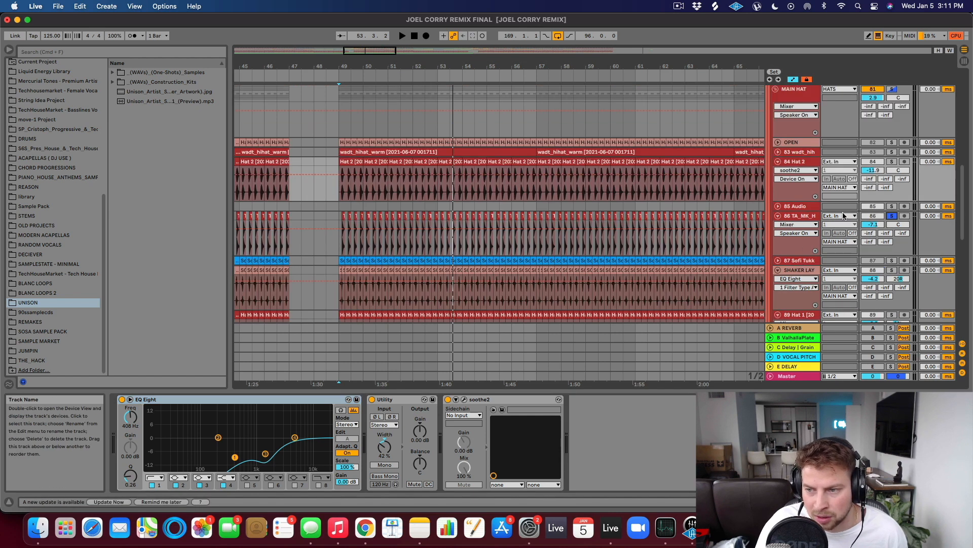
{"action": "left_click", "coordinate": [891, 216]}
{"action": "key", "text": "space"}
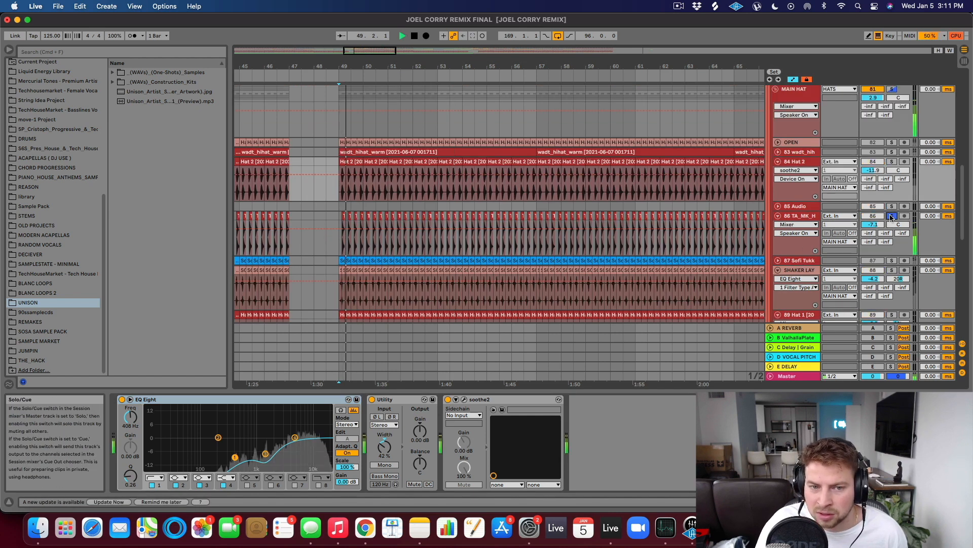
{"action": "left_click", "coordinate": [815, 218]}
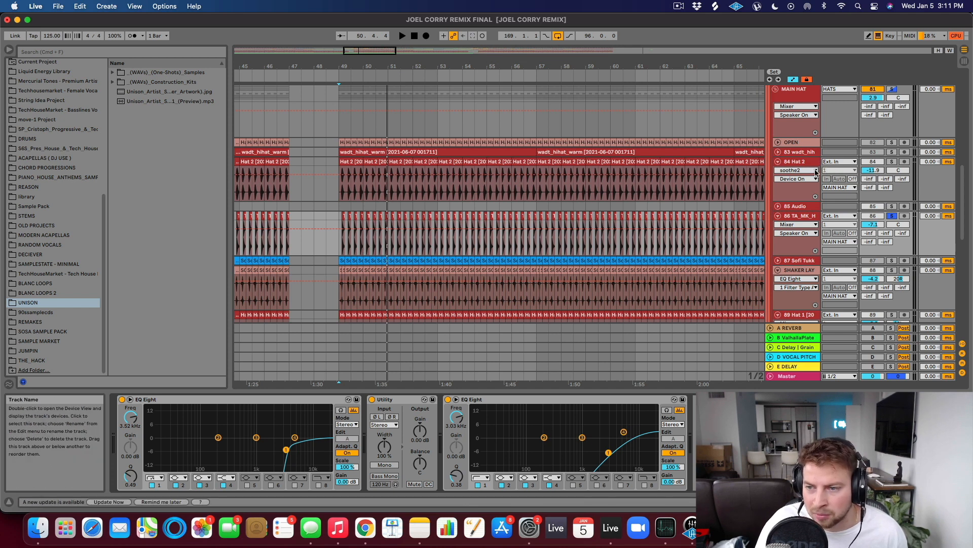
{"action": "left_click", "coordinate": [893, 216]}
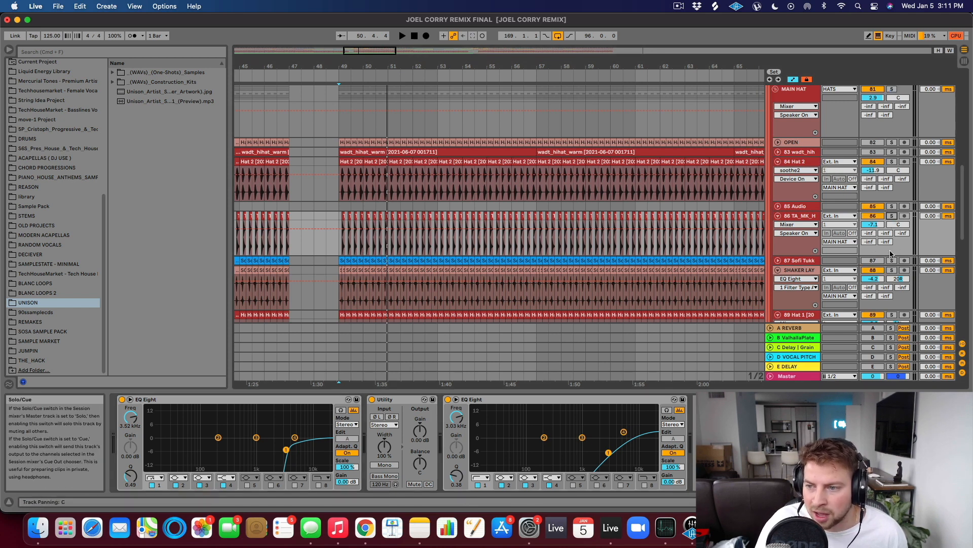
Play the SHAKER LAY track in solo, show its device chain, and switch the solo to the 89 Hat 1 track
{"action": "left_click", "coordinate": [893, 270]}
{"action": "key", "text": "space"}
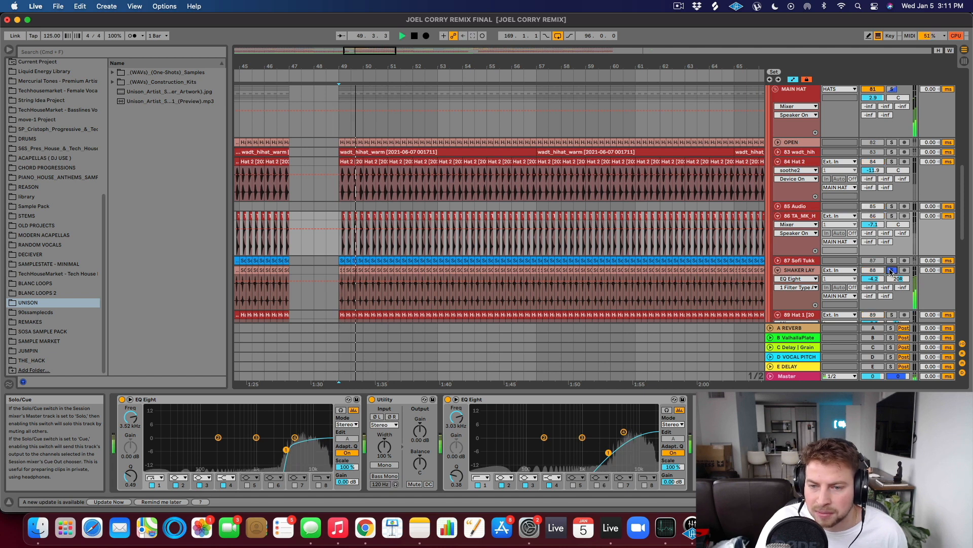
{"action": "left_click", "coordinate": [800, 271]}
{"action": "scroll", "coordinate": [887, 278], "scroll_direction": "down", "scroll_amount": 2}
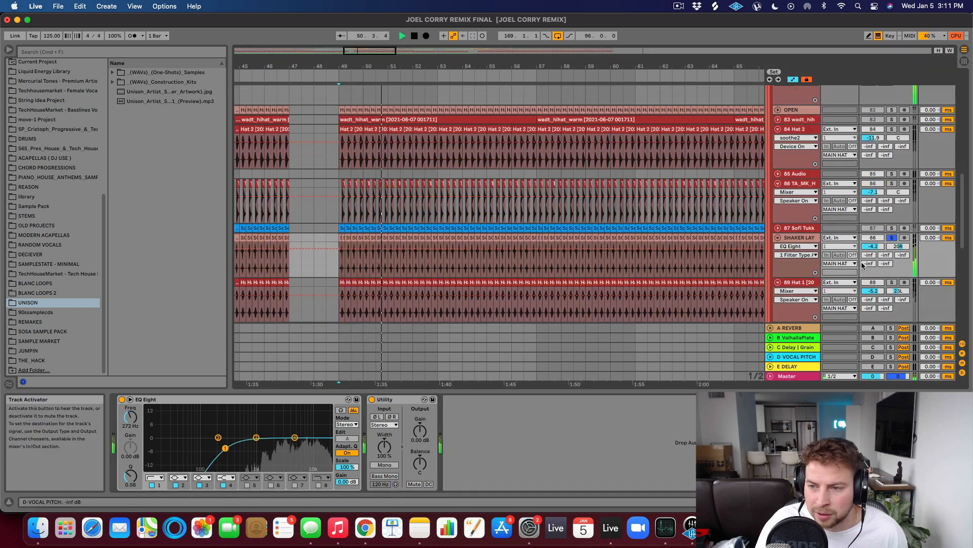
{"action": "left_click", "coordinate": [891, 282]}
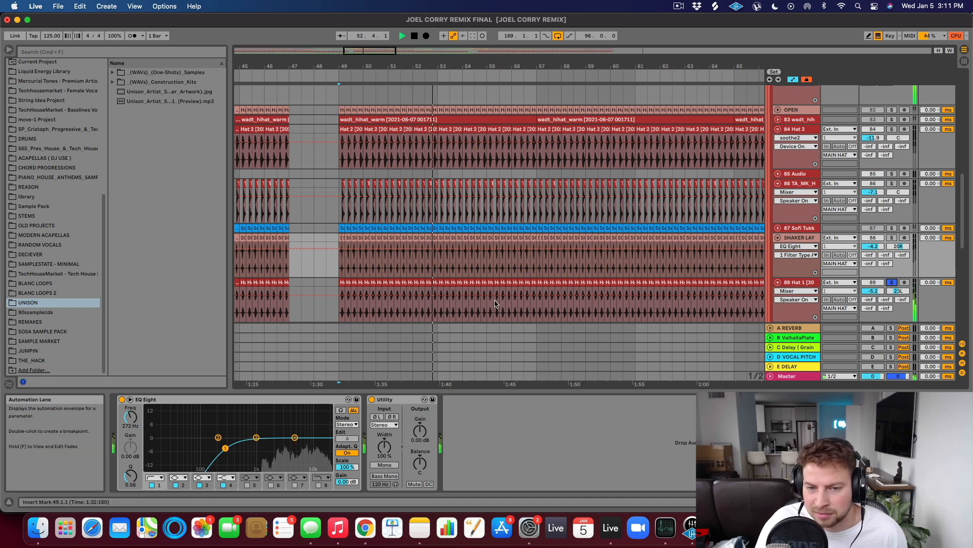
Fold the 84 Hat 2 track and the MAIN HAT group, and turn off the group's solo
{"action": "scroll", "coordinate": [891, 284], "scroll_direction": "up", "scroll_amount": 3}
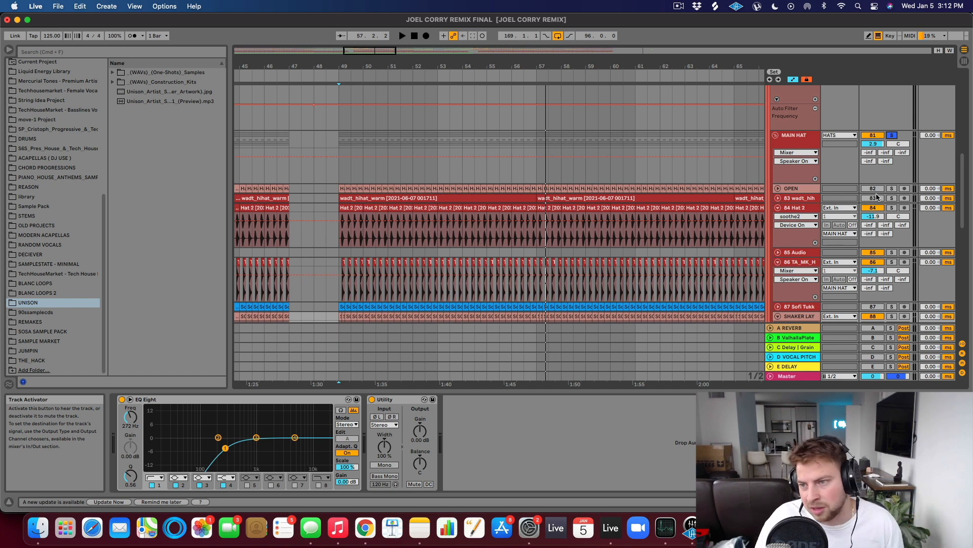
{"action": "left_click", "coordinate": [778, 208]}
{"action": "left_click", "coordinate": [775, 135]}
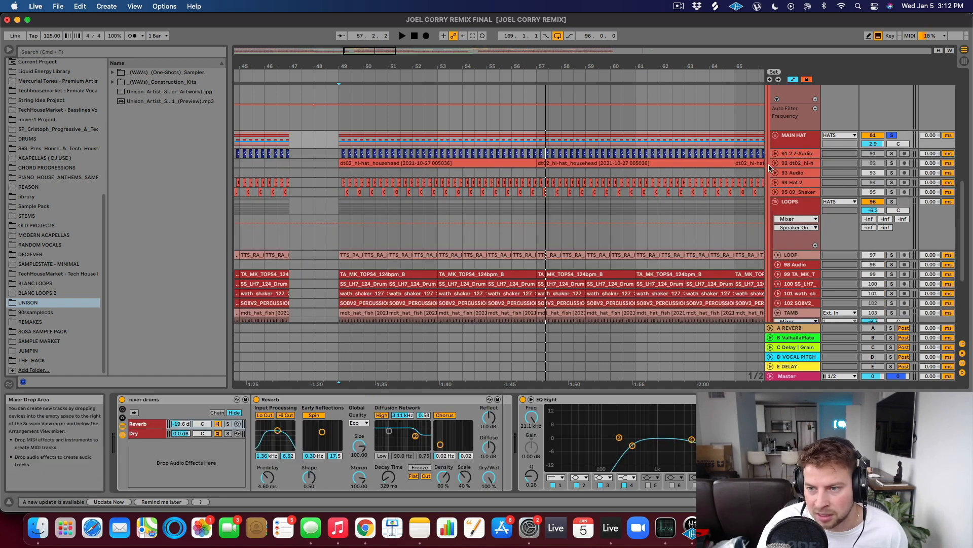
{"action": "left_click", "coordinate": [892, 136]}
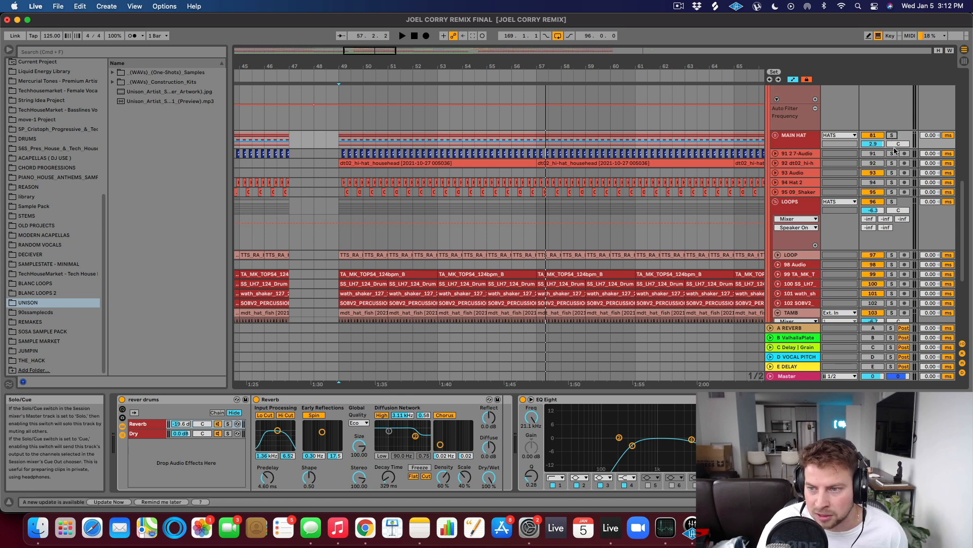
Solo the LOOPS group, play it from bar 49, and unfold its soloed LOOP track
{"action": "left_click", "coordinate": [891, 202]}
{"action": "left_click", "coordinate": [342, 213]}
{"action": "key", "text": "space"}
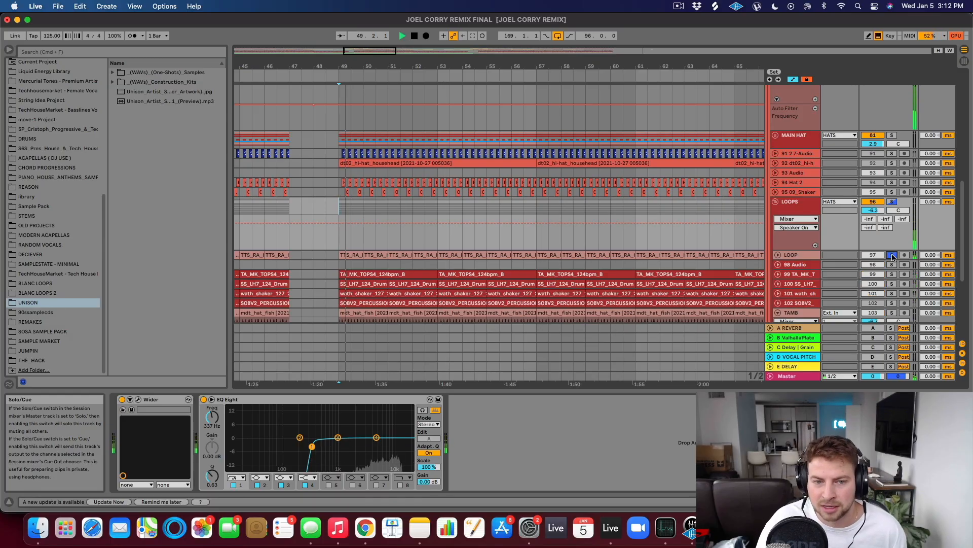
{"action": "left_click", "coordinate": [778, 254]}
{"action": "scroll", "coordinate": [776, 257], "scroll_direction": "down", "scroll_amount": 3}
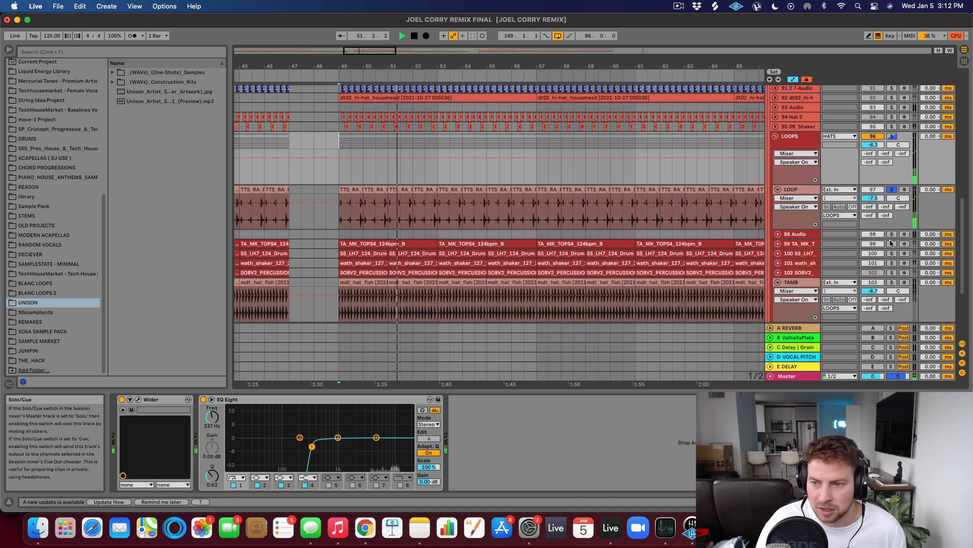
Solo and unfold the 99 TA_MK_T track, open its clip at bar 53, and show the transient loop mode choices
{"action": "left_click", "coordinate": [891, 244]}
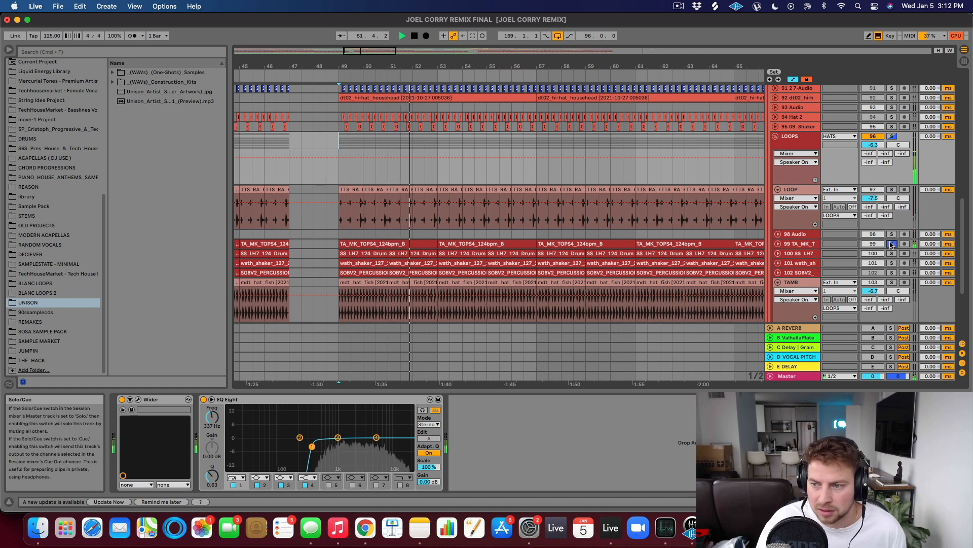
{"action": "left_click", "coordinate": [778, 244]}
{"action": "left_click", "coordinate": [481, 265]}
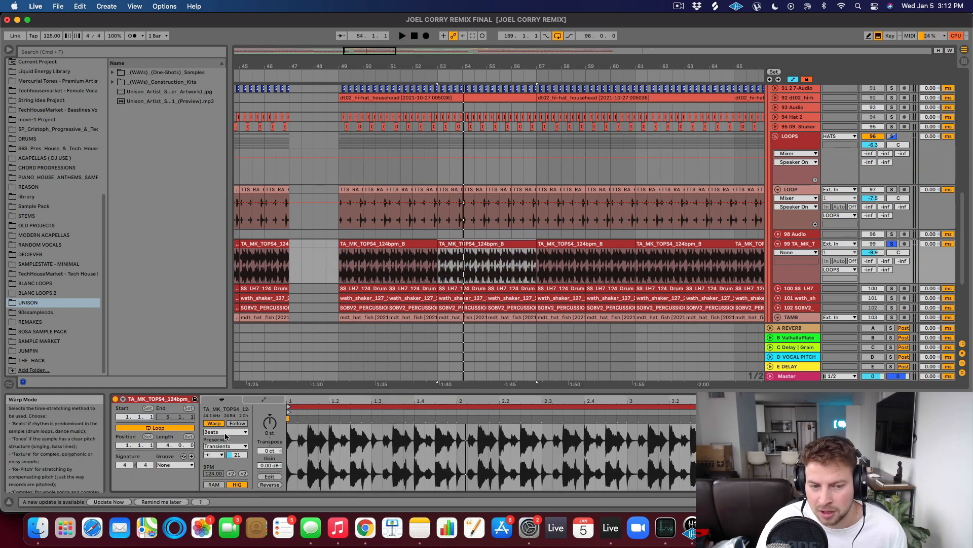
{"action": "left_click", "coordinate": [213, 455]}
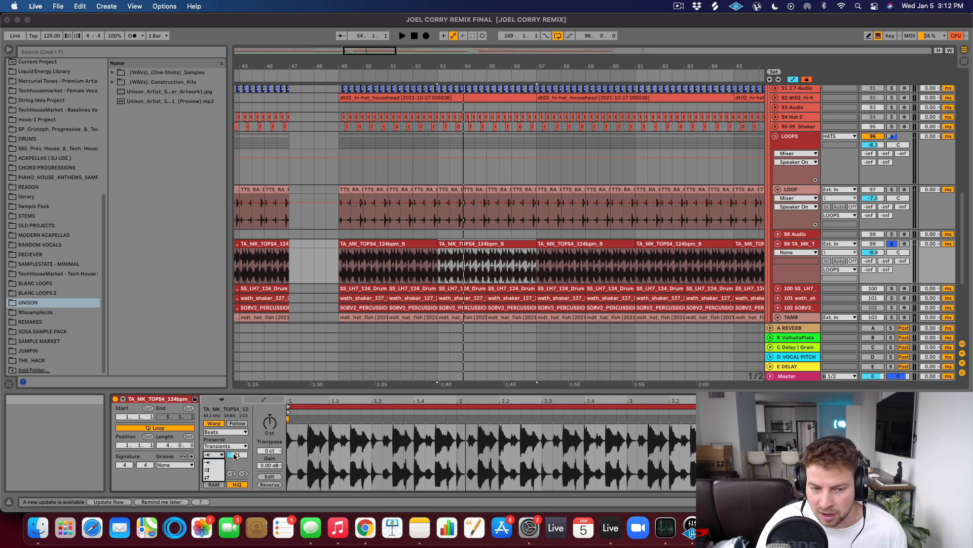
Play the TA_MK_TOPS4 loop from bar 54 and try lowering the clip's Transient Envelope
{"action": "left_click", "coordinate": [463, 269]}
{"action": "left_click", "coordinate": [462, 269]}
{"action": "key", "text": "space"}
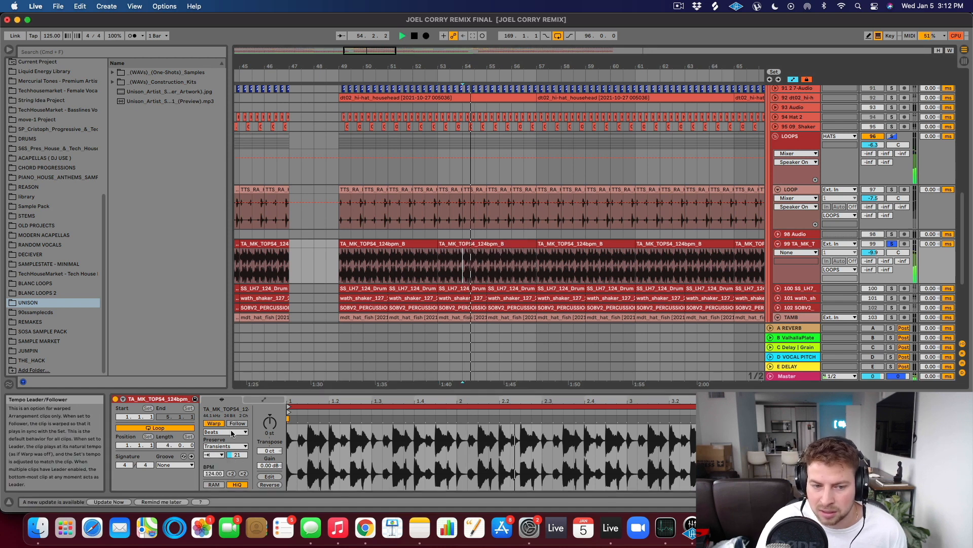
{"action": "left_click_drag", "start_coordinate": [237, 455], "coordinate": [238, 487]}
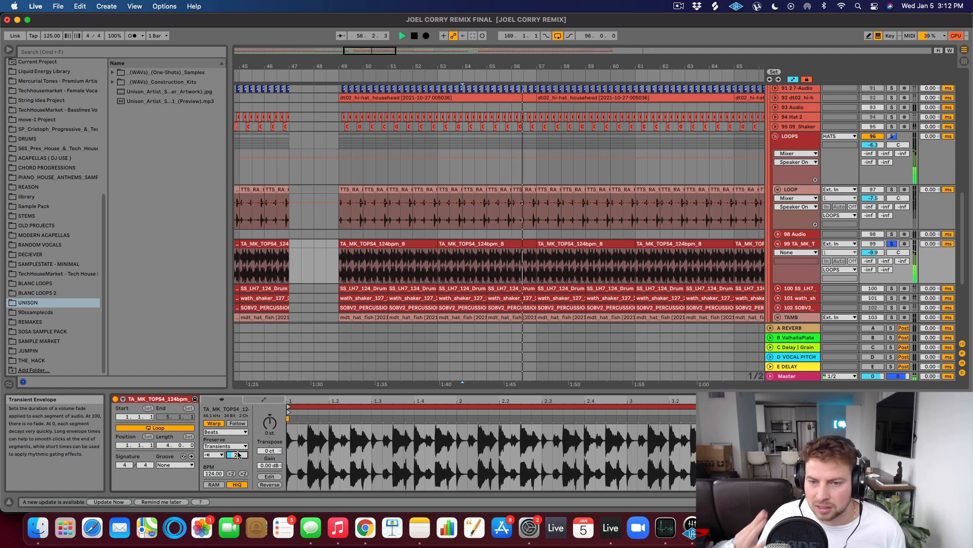
Play the 100 SS_LH7 drum loop track in solo from bar 54 and unfold it
{"action": "left_click", "coordinate": [893, 288]}
{"action": "key", "text": "space"}
{"action": "left_click", "coordinate": [891, 289]}
{"action": "left_click", "coordinate": [892, 288]}
{"action": "left_click", "coordinate": [778, 288]}
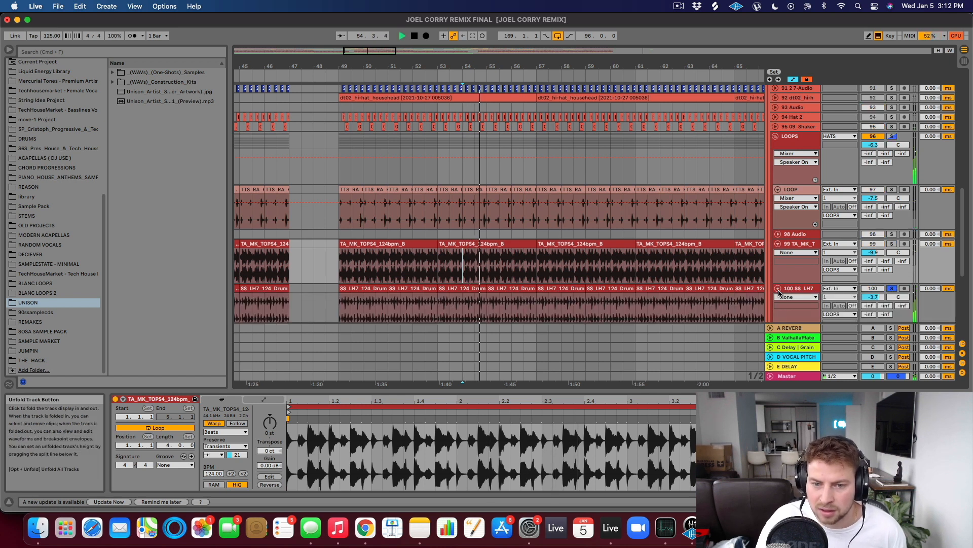
{"action": "scroll", "coordinate": [779, 293], "scroll_direction": "down", "scroll_amount": 2}
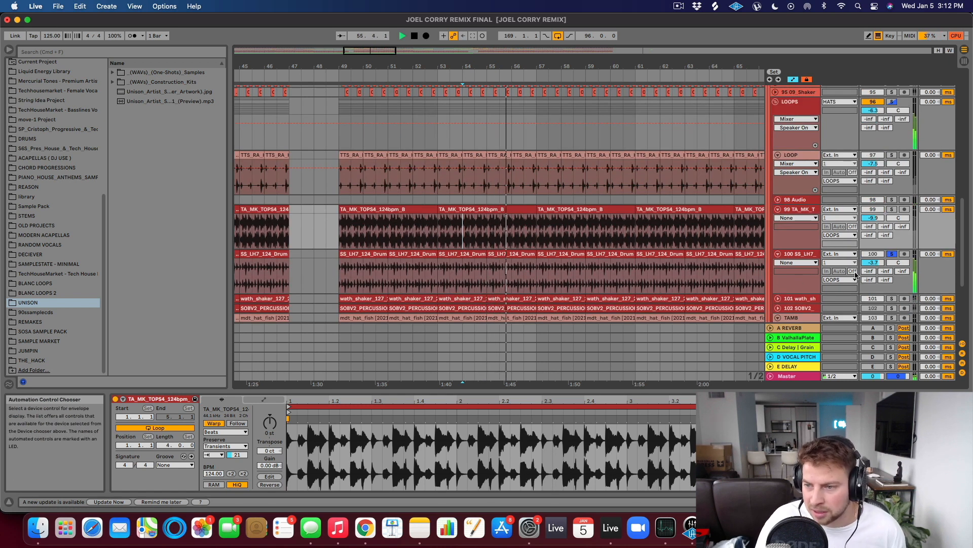
Play the 101 wath_shaker track in solo, unfold it, and show its device chain
{"action": "left_click", "coordinate": [893, 299]}
{"action": "left_click", "coordinate": [778, 299]}
{"action": "scroll", "coordinate": [837, 264], "scroll_direction": "down", "scroll_amount": 5}
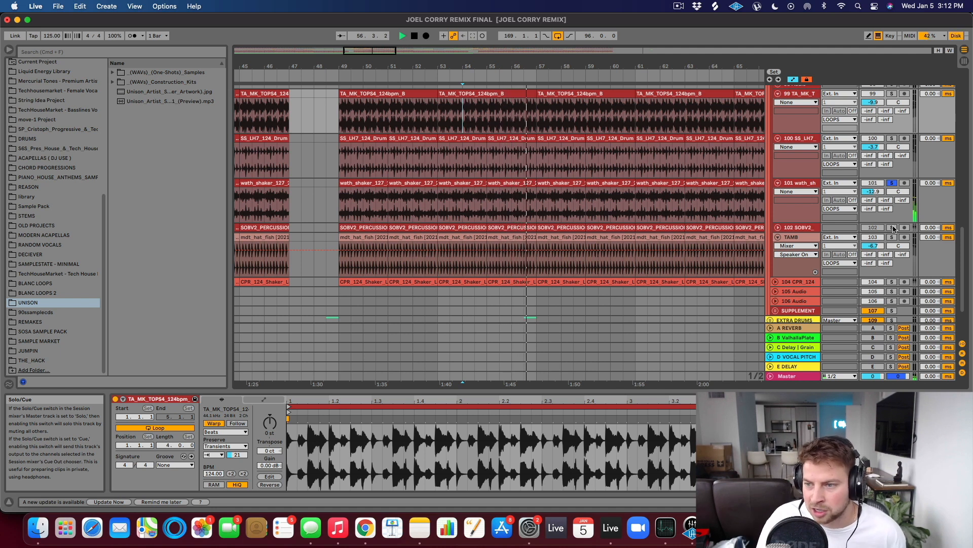
{"action": "left_click", "coordinate": [810, 186]}
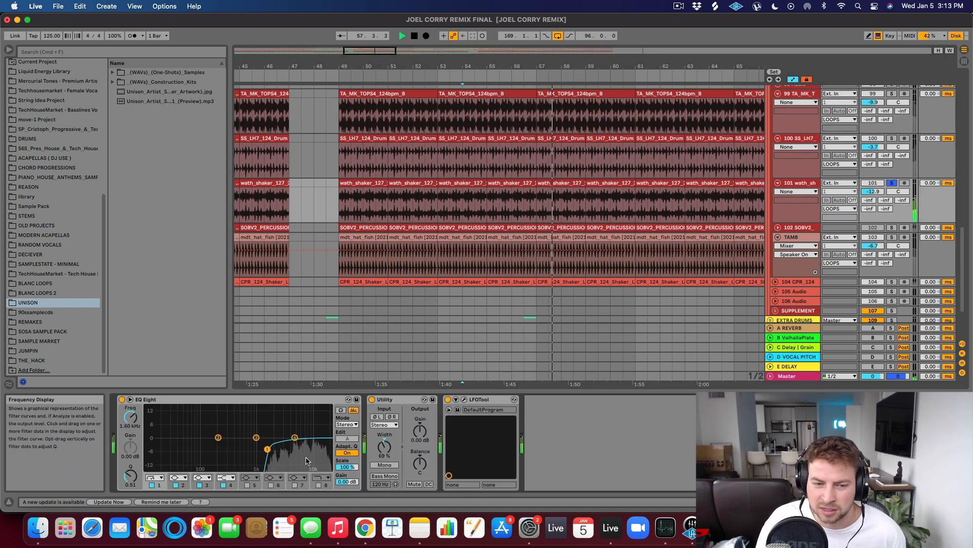
Unfold the 102 SOBV2 percussion track, play it in solo, and replay it after toggling its solo
{"action": "left_click", "coordinate": [891, 227]}
{"action": "left_click", "coordinate": [778, 227]}
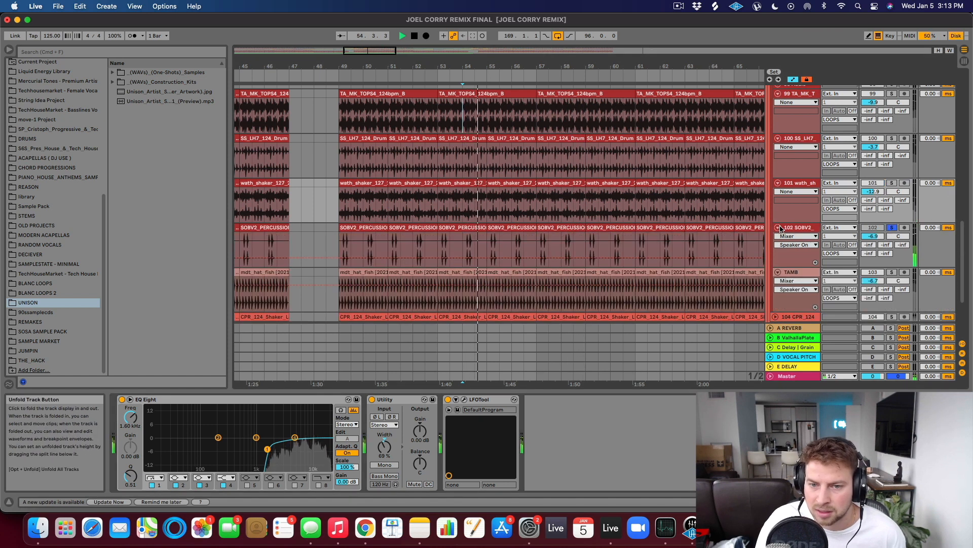
{"action": "left_click", "coordinate": [892, 227]}
{"action": "key", "text": "space"}
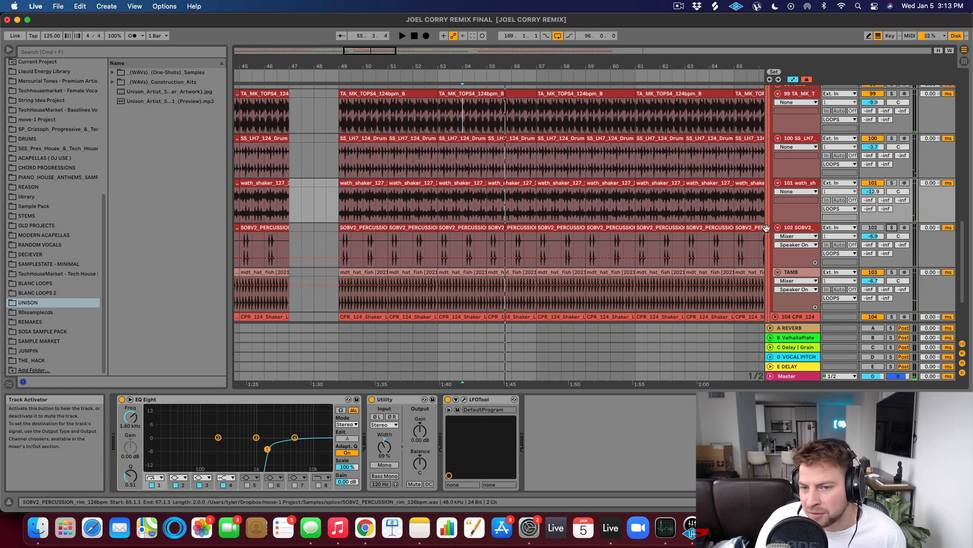
{"action": "left_click", "coordinate": [892, 227]}
{"action": "key", "text": "space"}
{"action": "key", "text": "space"}
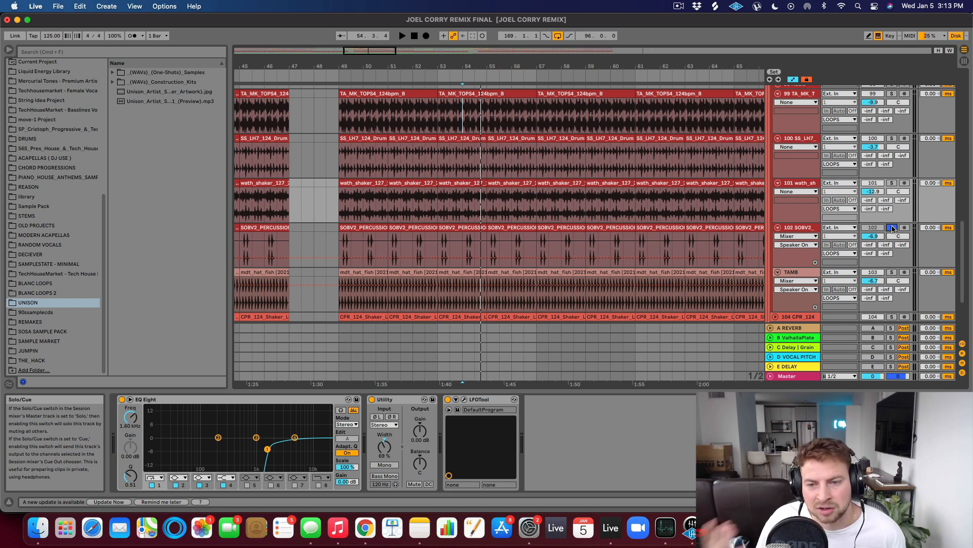
Play the TAMB track in solo and open its mdt_hat_fish clip at bar 55
{"action": "left_click", "coordinate": [891, 272]}
{"action": "key", "text": "space"}
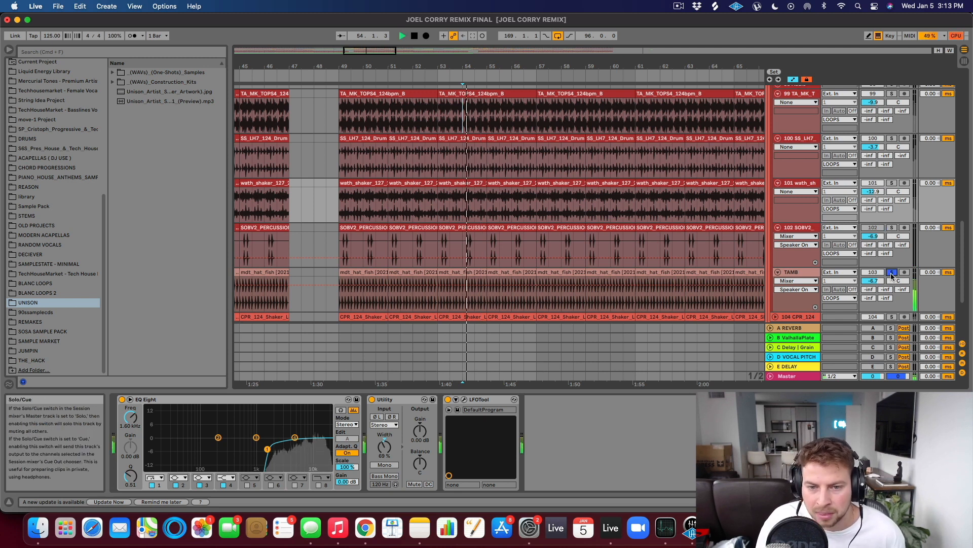
{"action": "scroll", "coordinate": [888, 253], "scroll_direction": "down", "scroll_amount": 2}
{"action": "key", "text": "space"}
{"action": "left_click", "coordinate": [512, 240]}
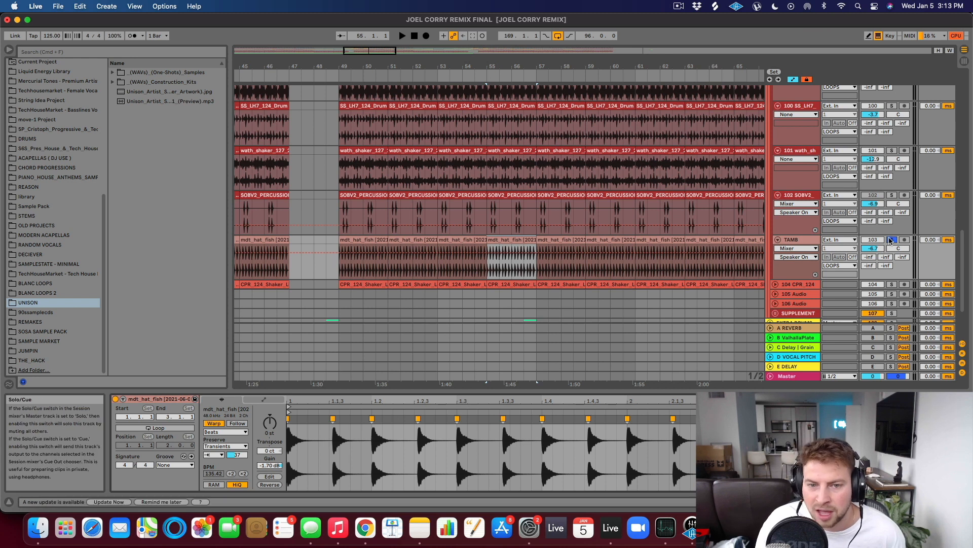
Solo the whole TOPS group and play it from bar 49 with the TAMB track in view
{"action": "scroll", "coordinate": [888, 195], "scroll_direction": "up", "scroll_amount": 10}
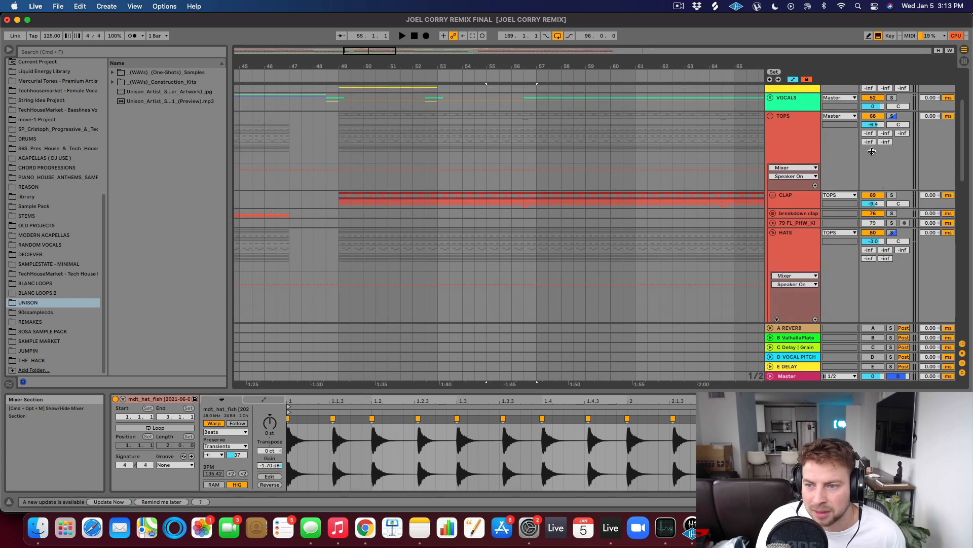
{"action": "left_click", "coordinate": [894, 116]}
{"action": "left_click", "coordinate": [341, 247]}
{"action": "scroll", "coordinate": [392, 257], "scroll_direction": "down", "scroll_amount": 12}
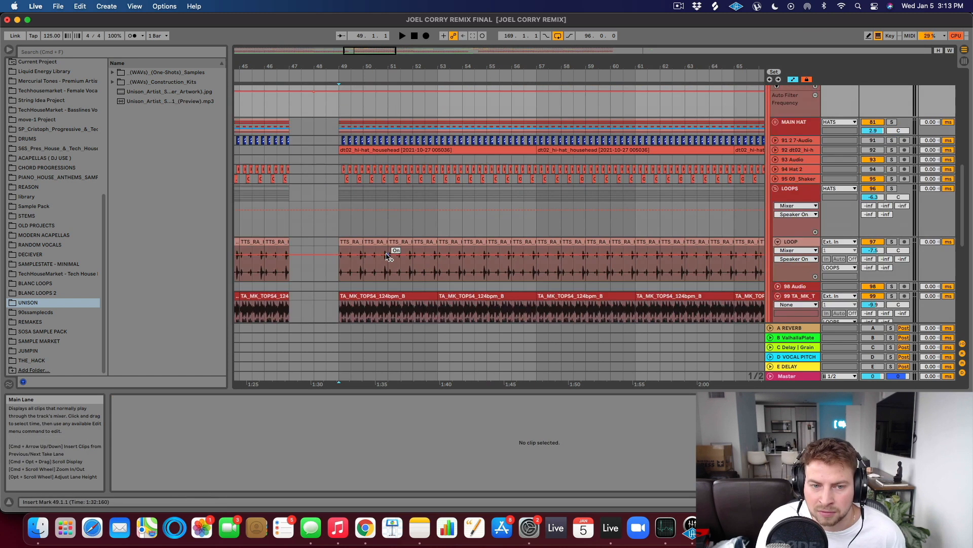
{"action": "scroll", "coordinate": [446, 258], "scroll_direction": "down", "scroll_amount": 6}
{"action": "key", "text": "space"}
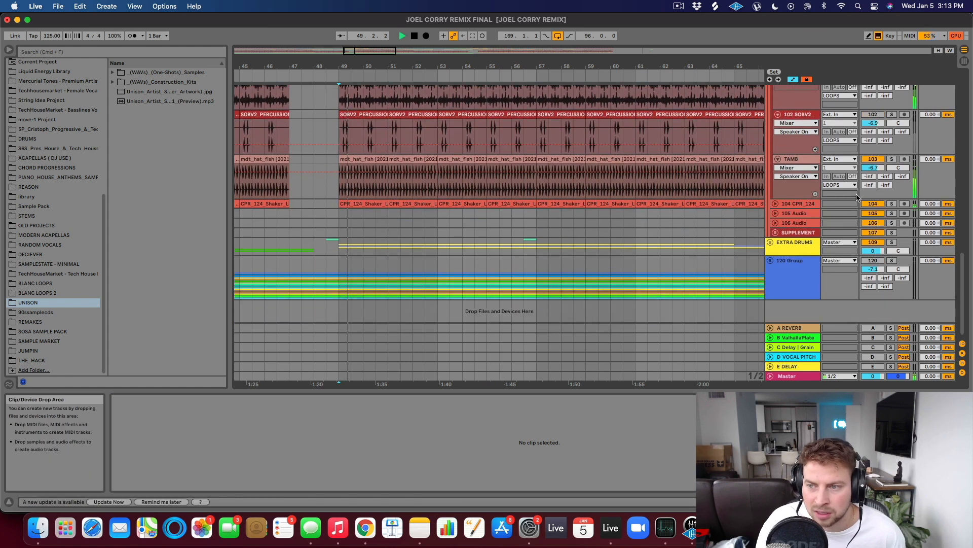
Compare the TAMB track in solo with the soloed LOOPS group, toggling the TAMB track's activator
{"action": "left_click", "coordinate": [880, 160]}
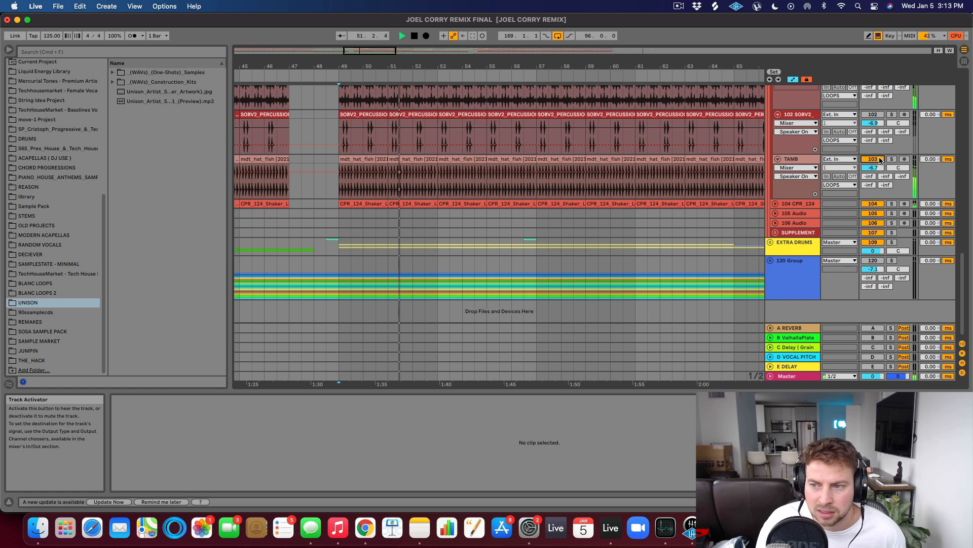
{"action": "left_click", "coordinate": [889, 160]}
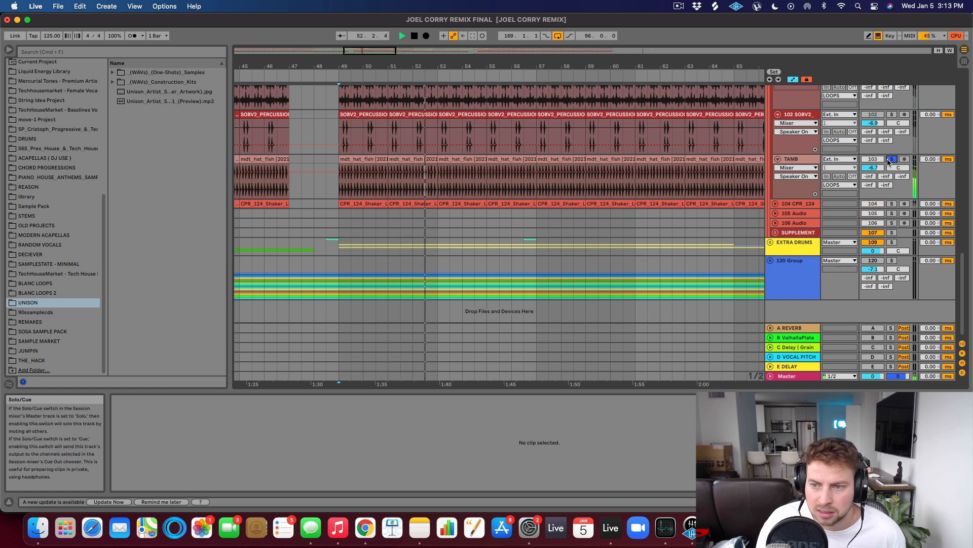
{"action": "scroll", "coordinate": [889, 152], "scroll_direction": "up", "scroll_amount": 5}
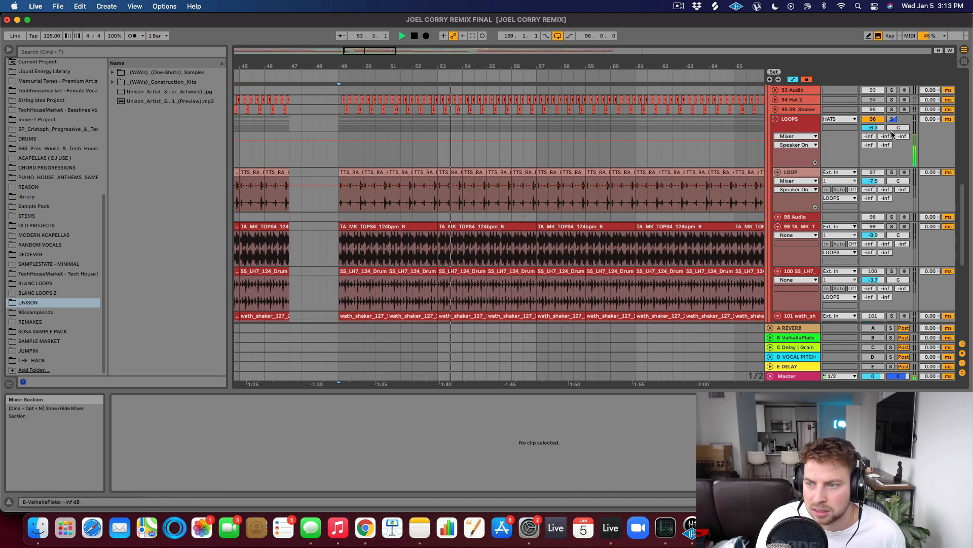
{"action": "left_click", "coordinate": [890, 119]}
{"action": "scroll", "coordinate": [844, 230], "scroll_direction": "down", "scroll_amount": 5}
{"action": "left_click", "coordinate": [871, 231]}
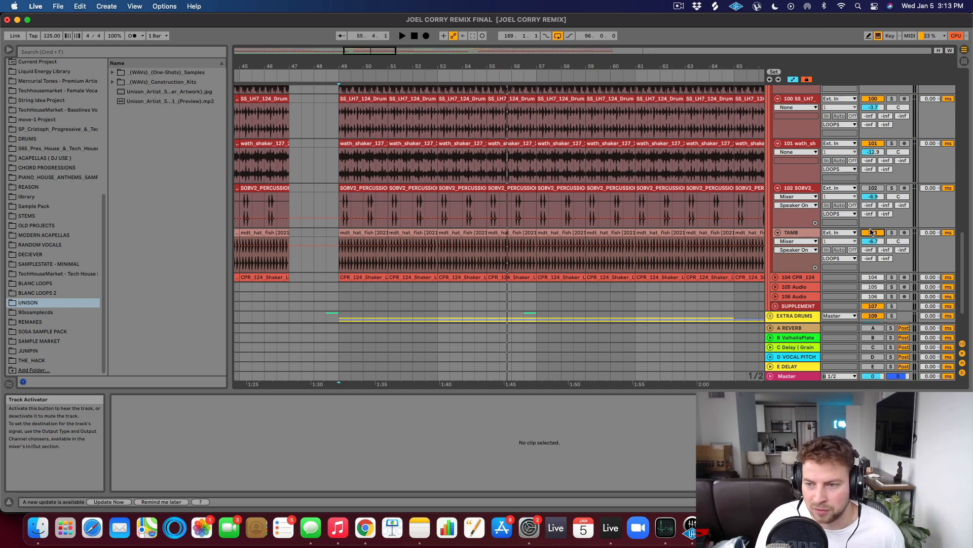
Open the TAMB track's mdt_hat_fish clip at bar 49 and look through its available groove settings
{"action": "left_click", "coordinate": [351, 264]}
{"action": "left_click_drag", "start_coordinate": [344, 85], "coordinate": [357, 241]}
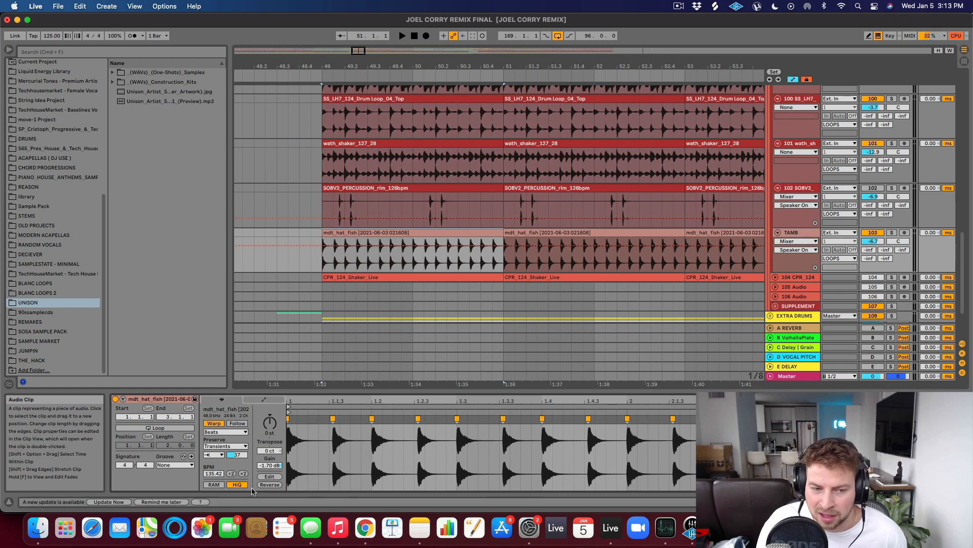
{"action": "left_click", "coordinate": [175, 464]}
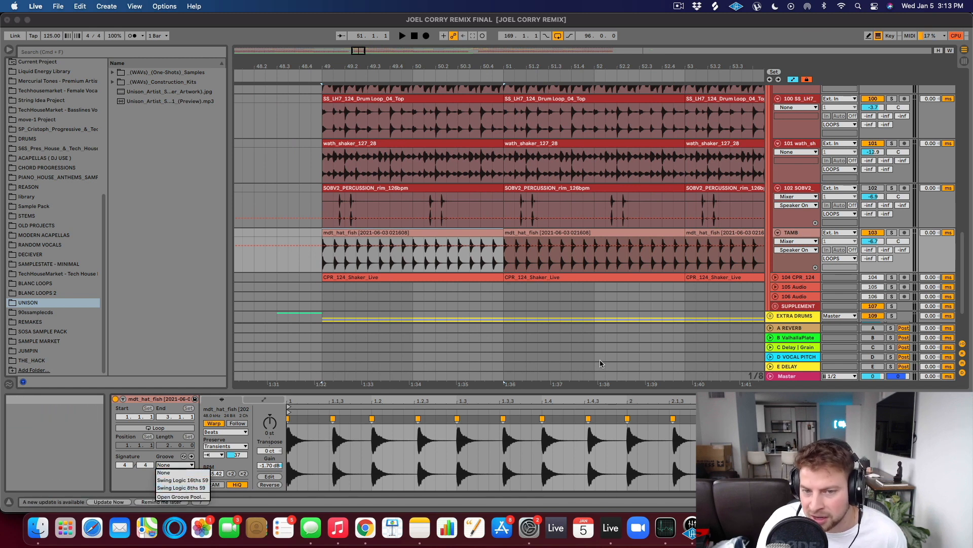
{"action": "left_click", "coordinate": [820, 235]}
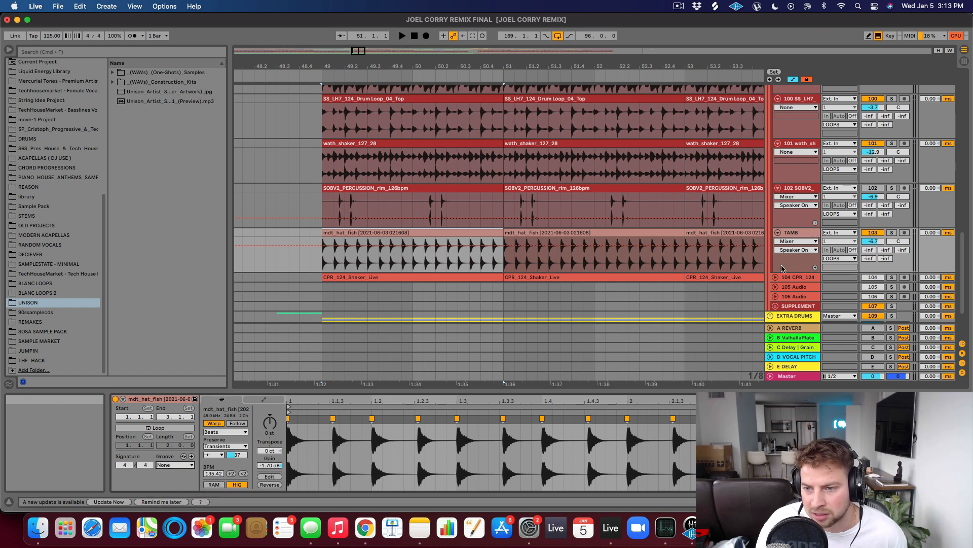
Unfold the 104 CPR_124 shaker track and play its clip at bar 49 in solo, ending with the solo released
{"action": "left_click", "coordinate": [776, 276]}
{"action": "left_click", "coordinate": [892, 276]}
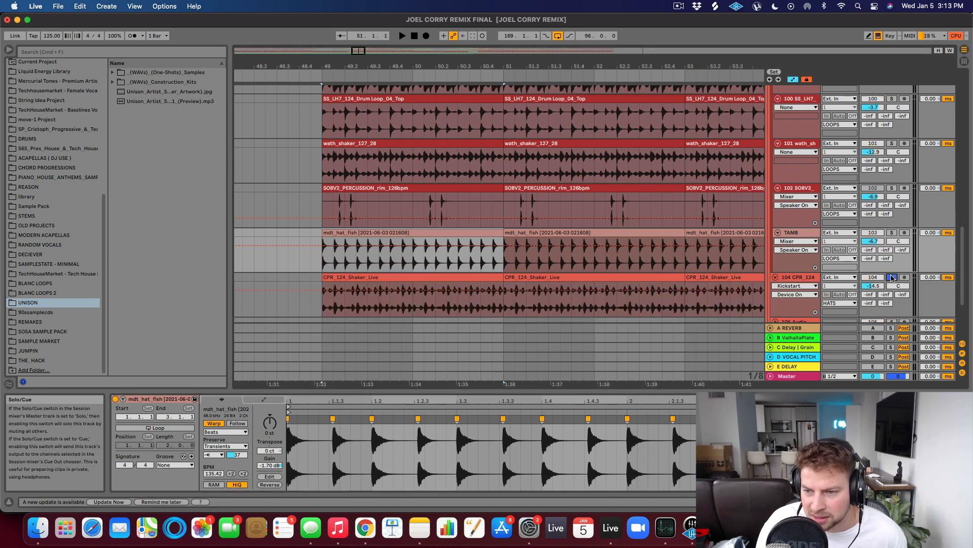
{"action": "left_click", "coordinate": [371, 278]}
{"action": "key", "text": "space"}
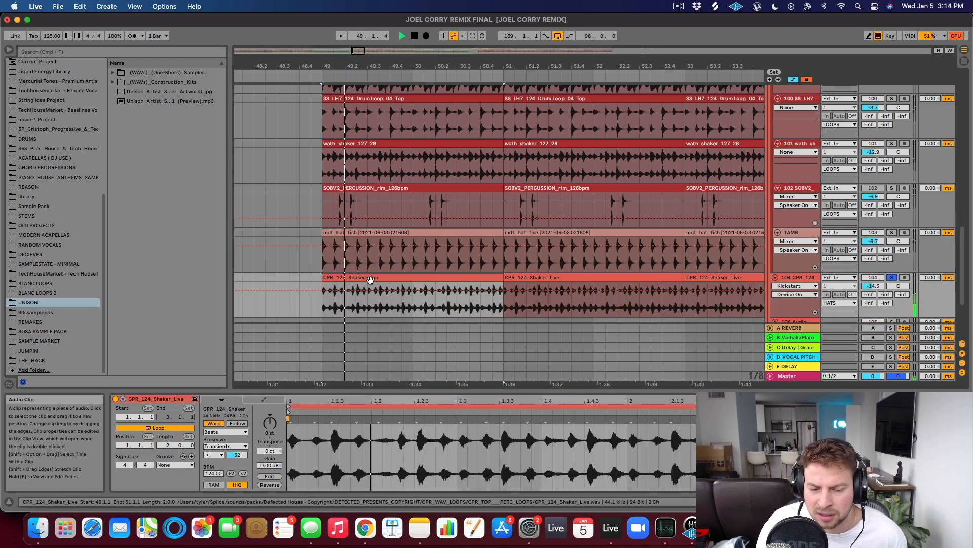
{"action": "key", "text": "space"}
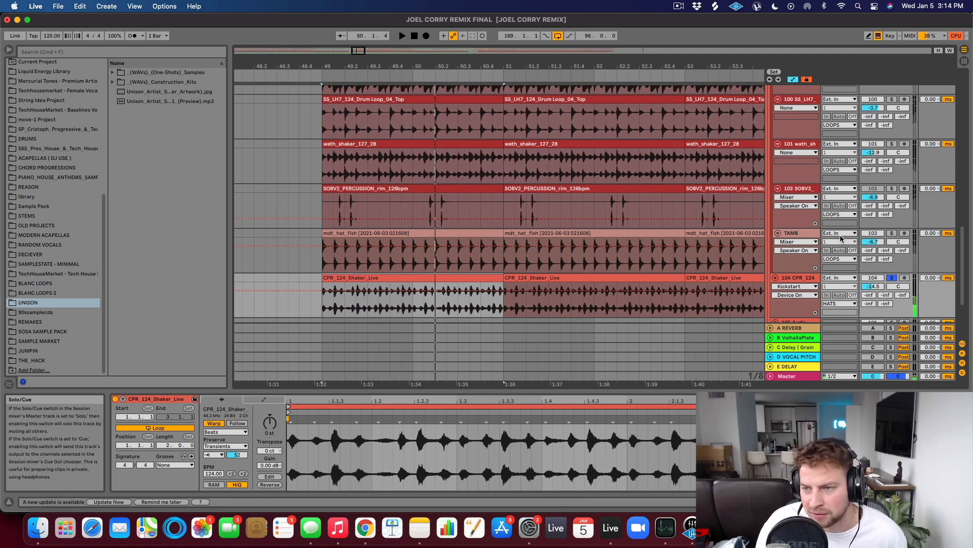
{"action": "left_click", "coordinate": [891, 278]}
Fold the HATS group and review the surrounding track groups around the TOPS group
{"action": "scroll", "coordinate": [892, 279], "scroll_direction": "up", "scroll_amount": 10}
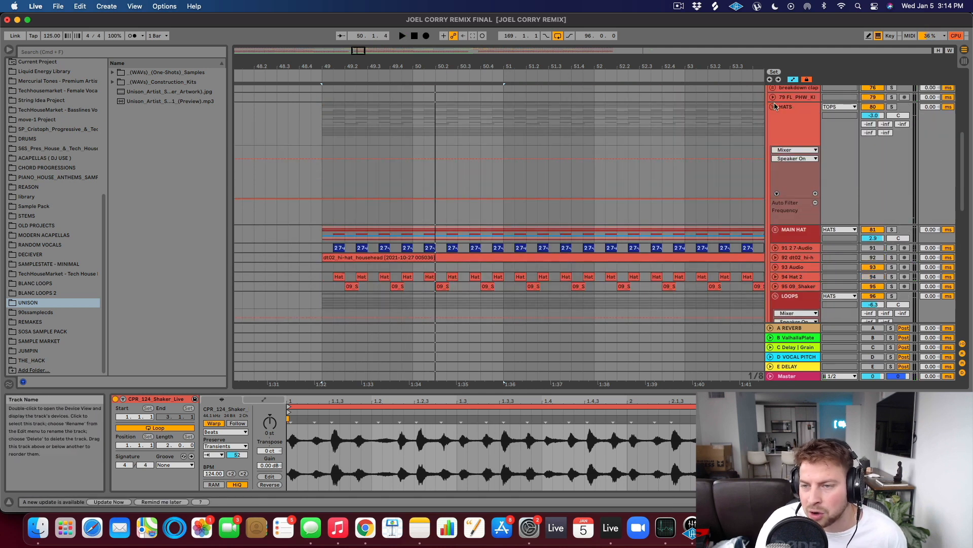
{"action": "left_click", "coordinate": [773, 107]}
{"action": "scroll", "coordinate": [761, 173], "scroll_direction": "up", "scroll_amount": 10}
{"action": "left_click_drag", "start_coordinate": [613, 67], "coordinate": [613, 61]}
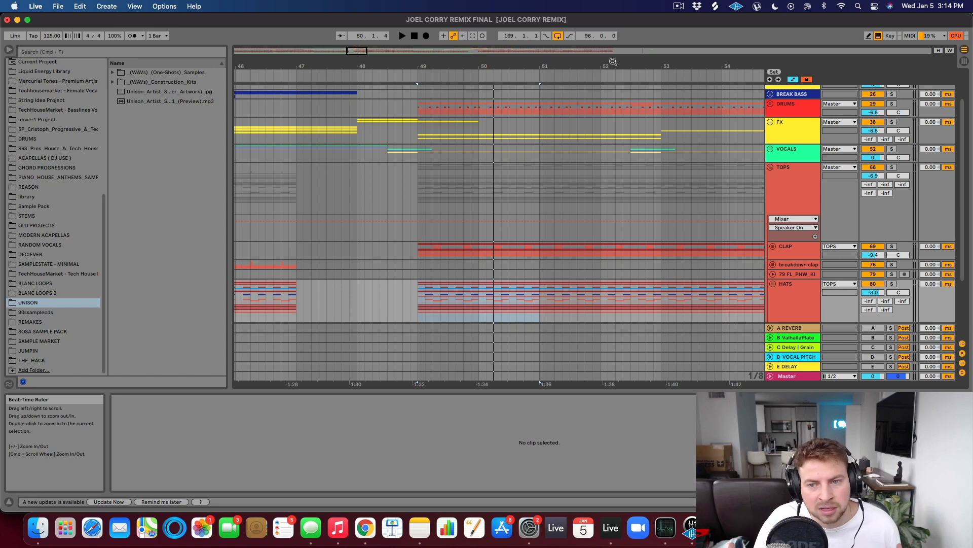
{"action": "scroll", "coordinate": [506, 187], "scroll_direction": "down", "scroll_amount": 5}
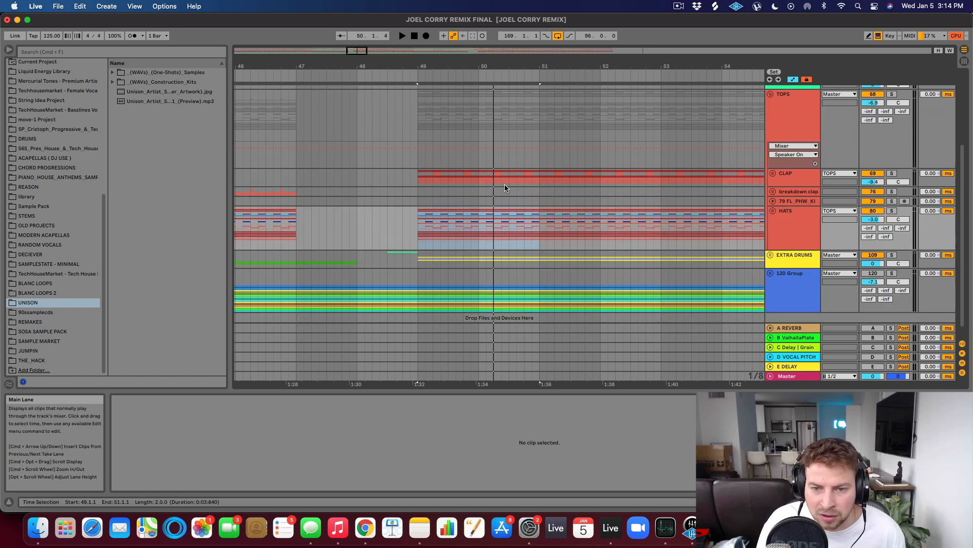
{"action": "scroll", "coordinate": [772, 178], "scroll_direction": "up", "scroll_amount": 7}
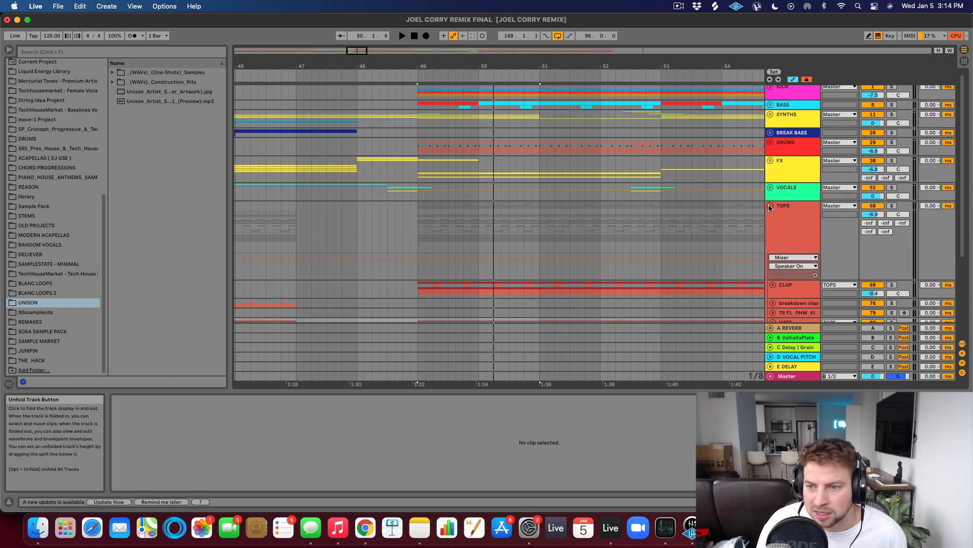
{"action": "scroll", "coordinate": [771, 177], "scroll_direction": "down", "scroll_amount": 3}
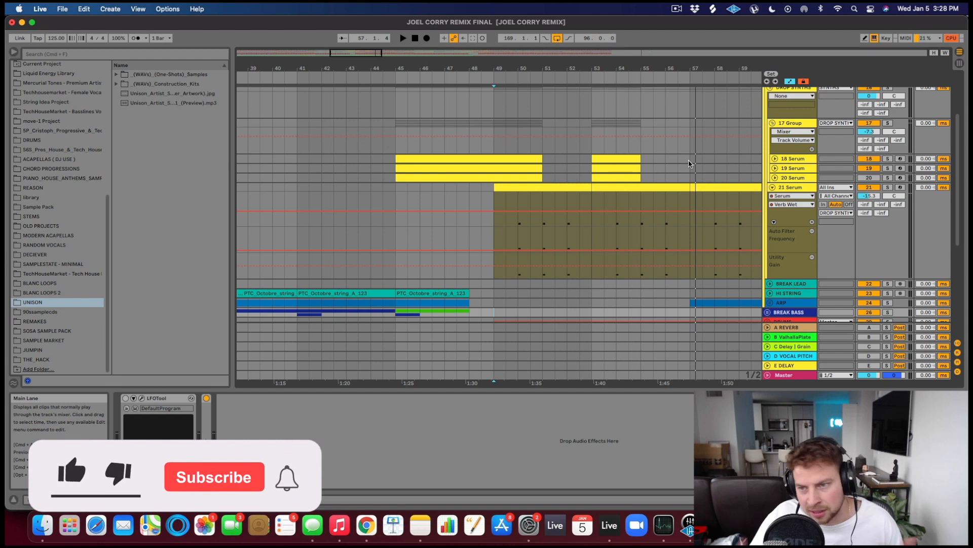
Solo the 17 Group of drop synths and play it from bar 45
{"action": "left_click", "coordinate": [443, 157]}
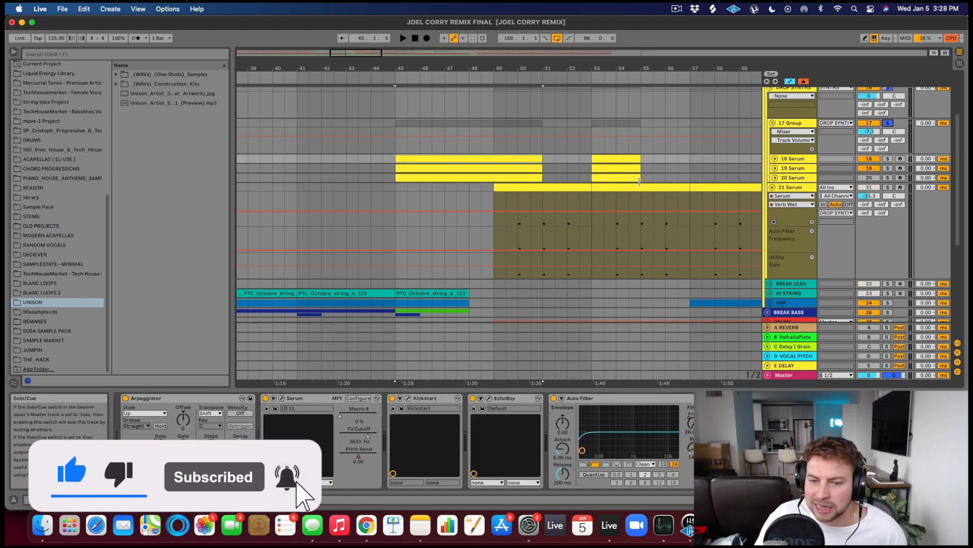
{"action": "left_click", "coordinate": [772, 123]}
{"action": "left_click", "coordinate": [772, 123]}
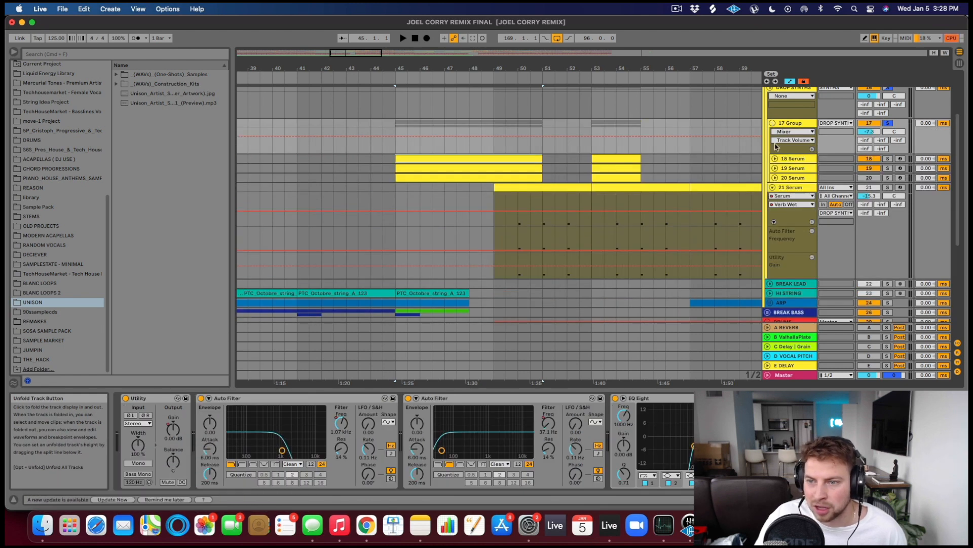
{"action": "left_click", "coordinate": [416, 145]}
{"action": "key", "text": "space"}
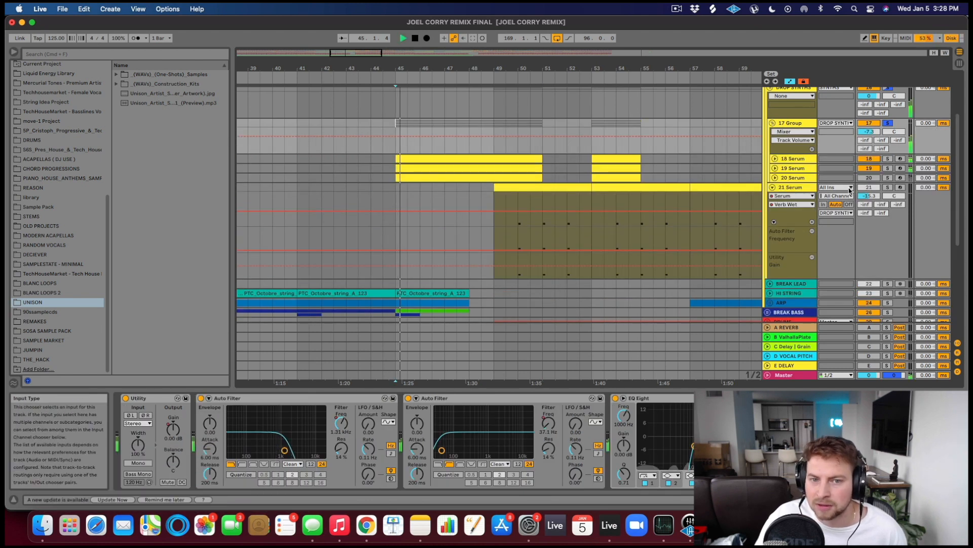
Unfold the Serum tracks inside 17 Group while it plays, show the 18 Serum devices, and stop playback
{"action": "left_click", "coordinate": [775, 159], "text": "alt"}
{"action": "scroll", "coordinate": [700, 228], "scroll_direction": "down", "scroll_amount": 3}
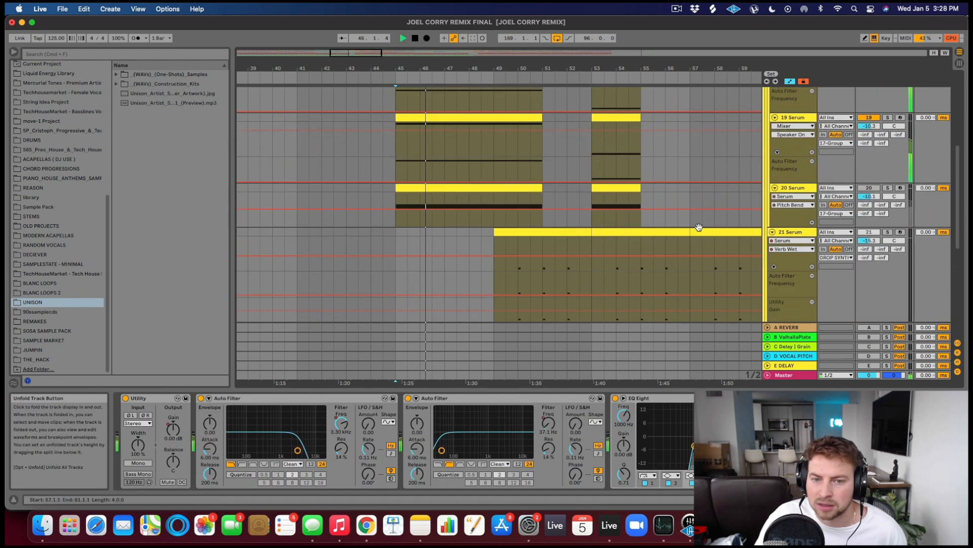
{"action": "scroll", "coordinate": [699, 230], "scroll_direction": "up", "scroll_amount": 2}
{"action": "left_click", "coordinate": [757, 168]}
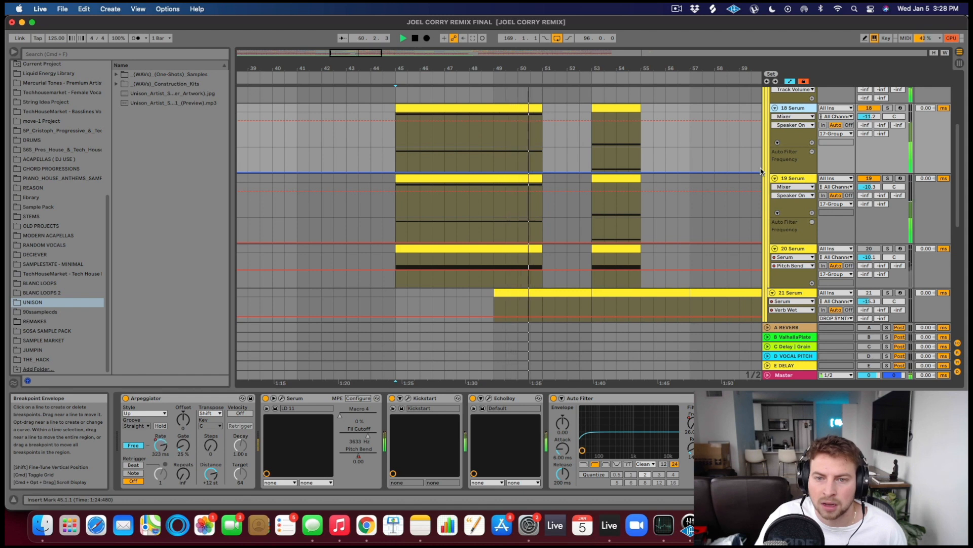
{"action": "key", "text": "space"}
Show the Arpeggiator's Free Rate automation on the 18 Serum track and examine its curve from bar 45 to bar 51
{"action": "left_click_drag", "start_coordinate": [396, 145], "coordinate": [482, 142]}
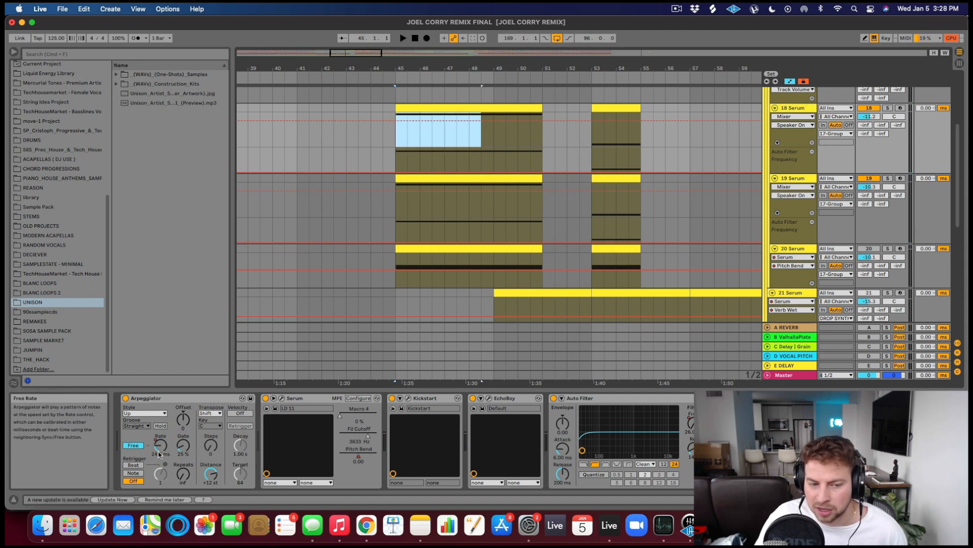
{"action": "left_click", "coordinate": [787, 120]}
{"action": "left_click", "coordinate": [791, 133]}
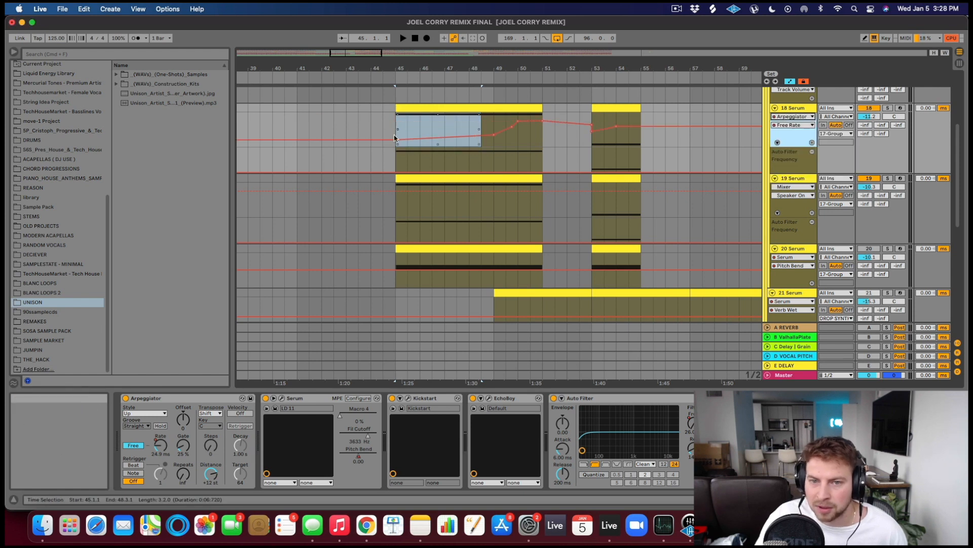
{"action": "left_click_drag", "start_coordinate": [397, 142], "coordinate": [411, 142]}
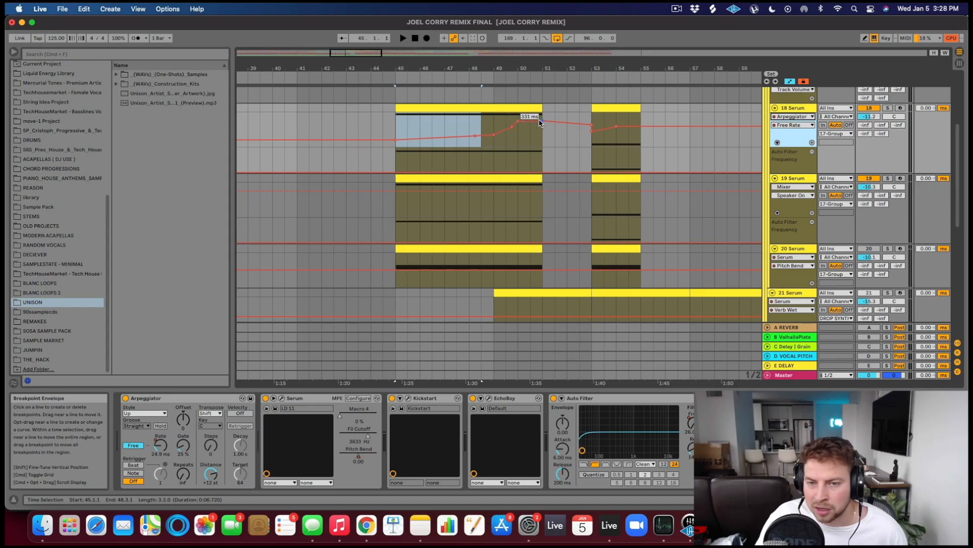
{"action": "left_click", "coordinate": [520, 142]}
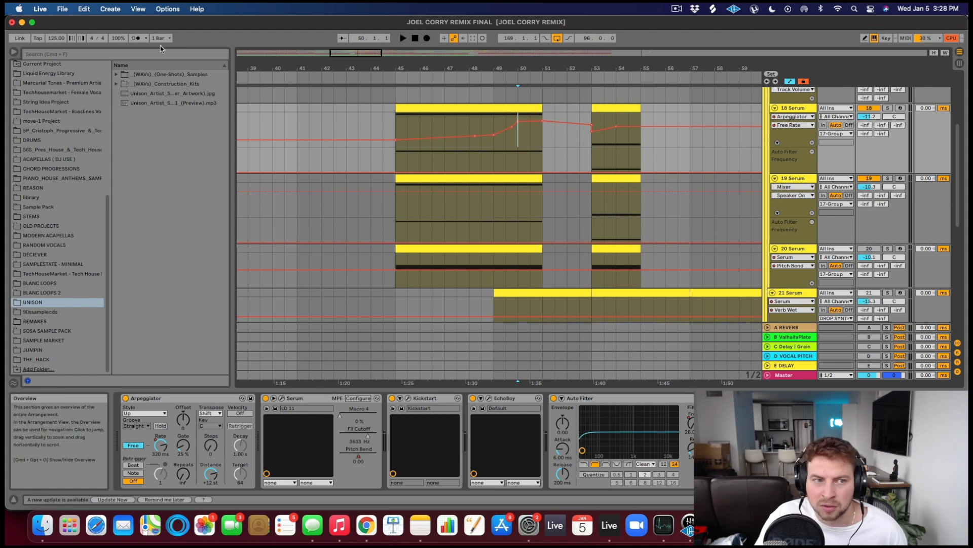
Turn on the metronome and play the soloed 17 Group against it from bar 50, and again from bar 49
{"action": "left_click", "coordinate": [136, 38]}
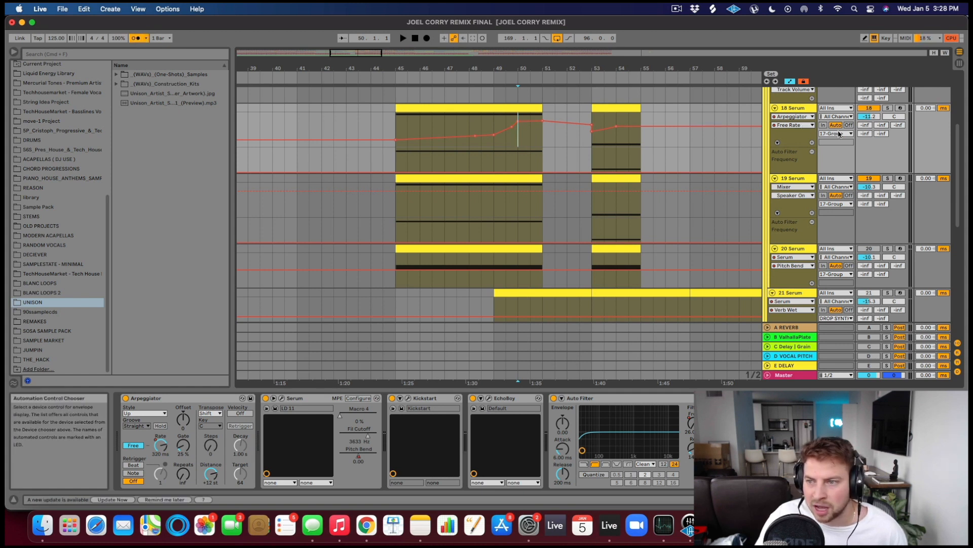
{"action": "scroll", "coordinate": [817, 127], "scroll_direction": "up", "scroll_amount": 3}
{"action": "key", "text": "space"}
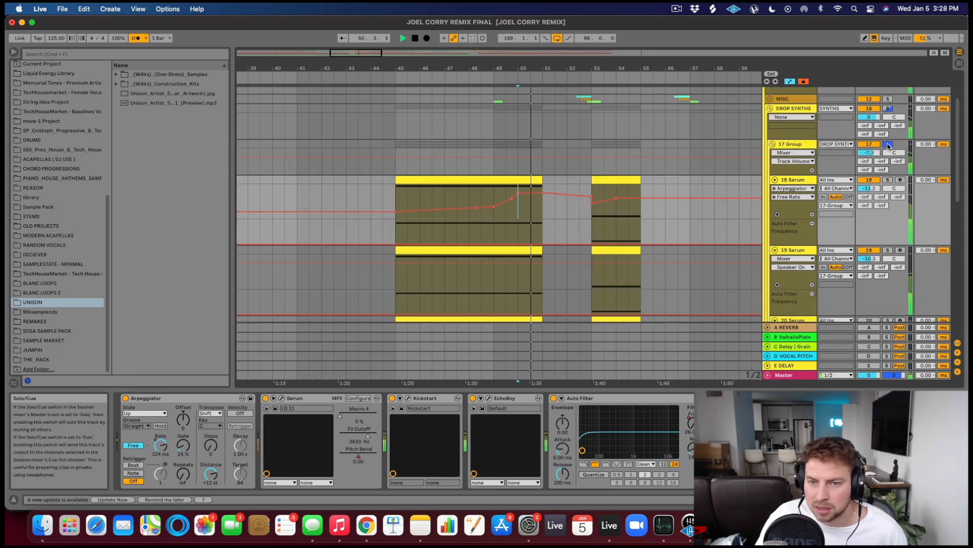
{"action": "key", "text": "space"}
{"action": "left_click", "coordinate": [493, 193]}
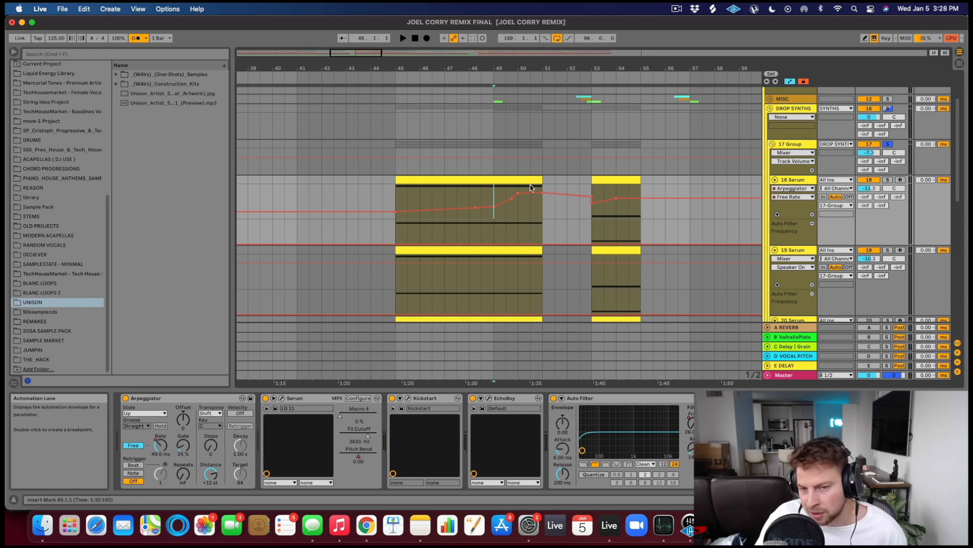
{"action": "key", "text": "space"}
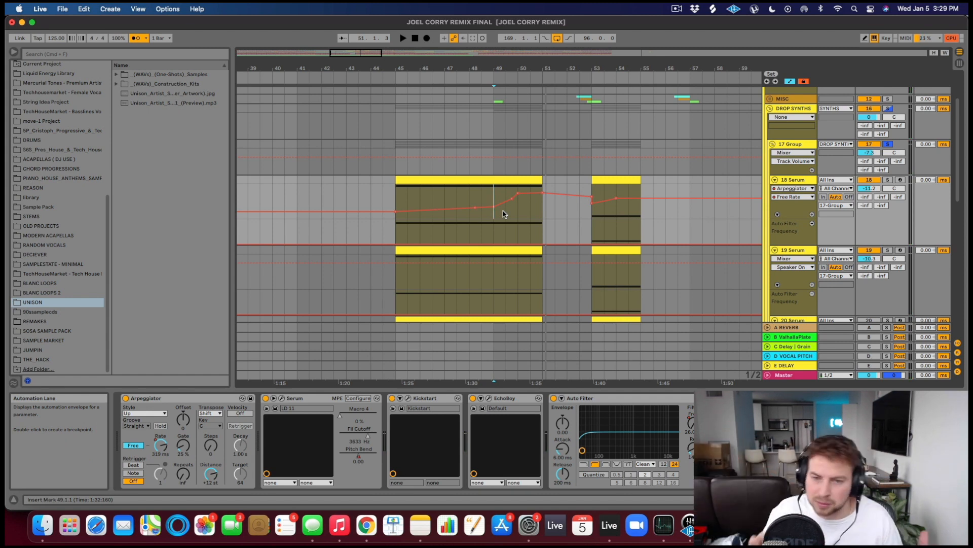
Show the Arpeggiator's Free Rate automation on the 19 Serum track, and fold that track
{"action": "left_click", "coordinate": [799, 259]}
{"action": "left_click", "coordinate": [785, 282]}
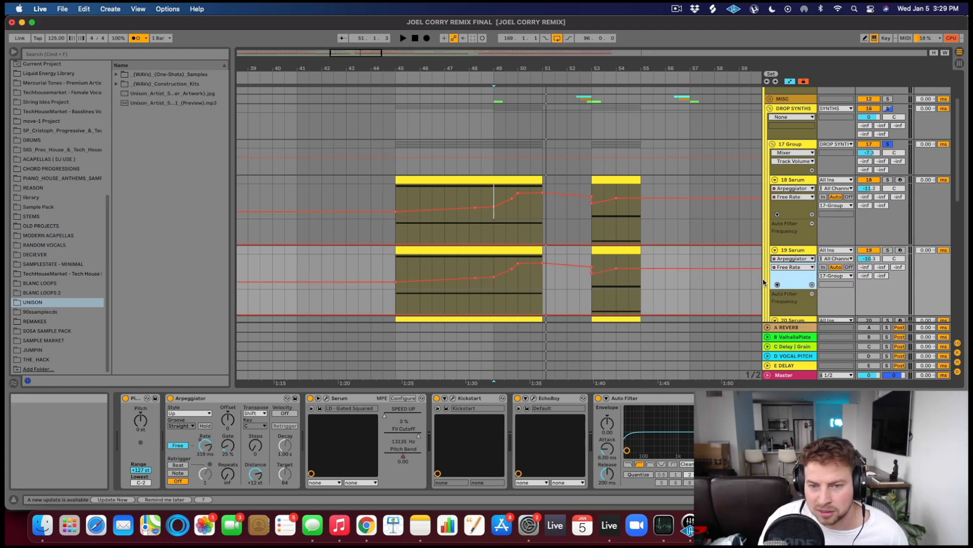
{"action": "left_click", "coordinate": [776, 250]}
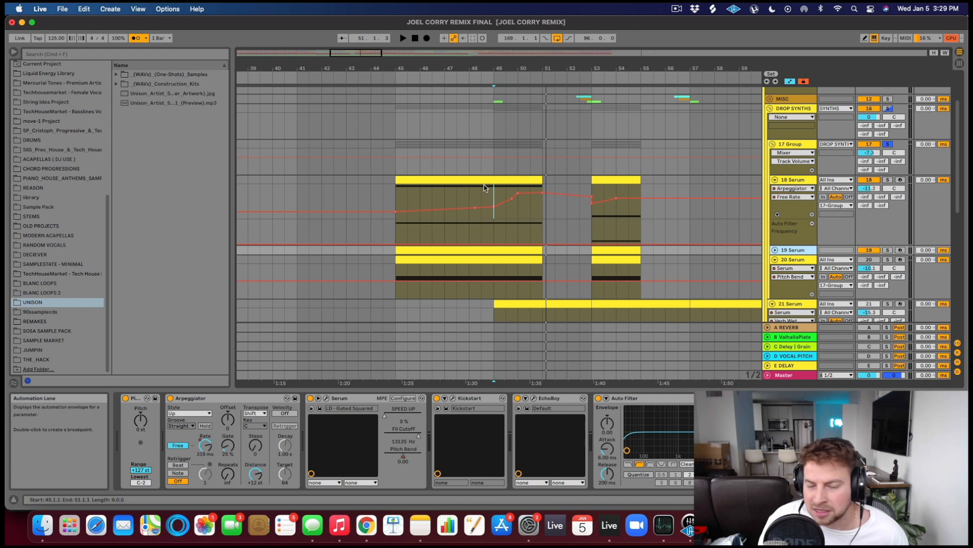
Play bars 49 to 51 with 18 Serum soloed, compare 19 Serum in solo, and solo both tracks together
{"action": "left_click_drag", "start_coordinate": [494, 192], "coordinate": [541, 217]}
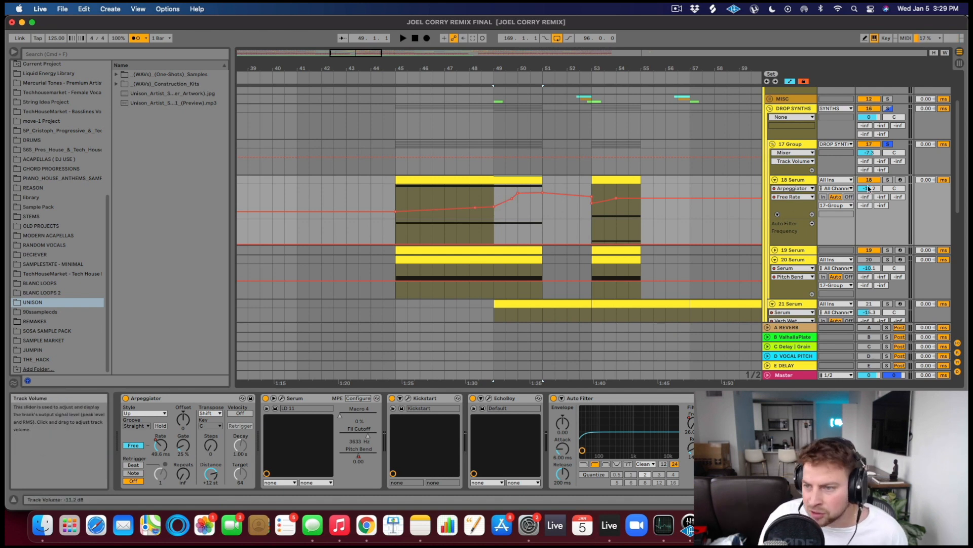
{"action": "left_click", "coordinate": [887, 180]}
{"action": "key", "text": "space"}
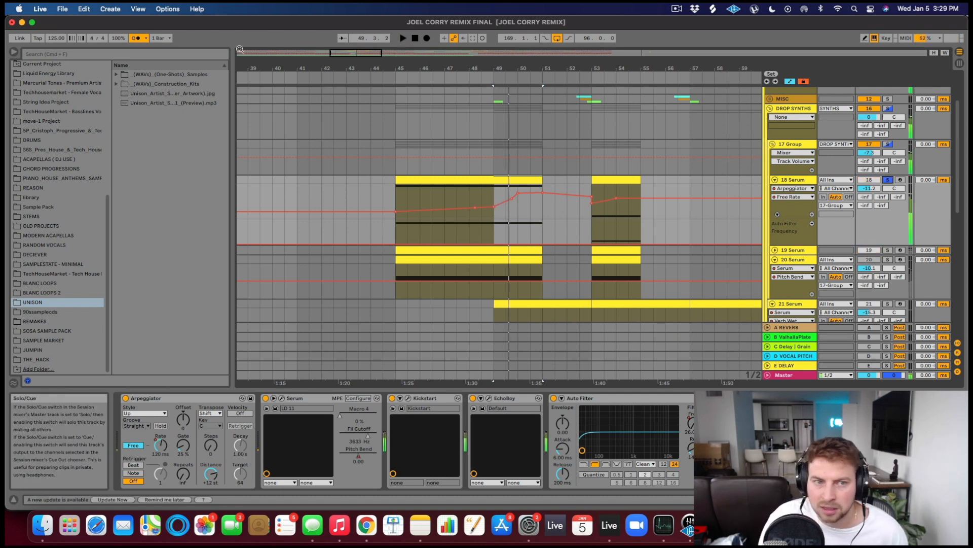
{"action": "left_click", "coordinate": [888, 250]}
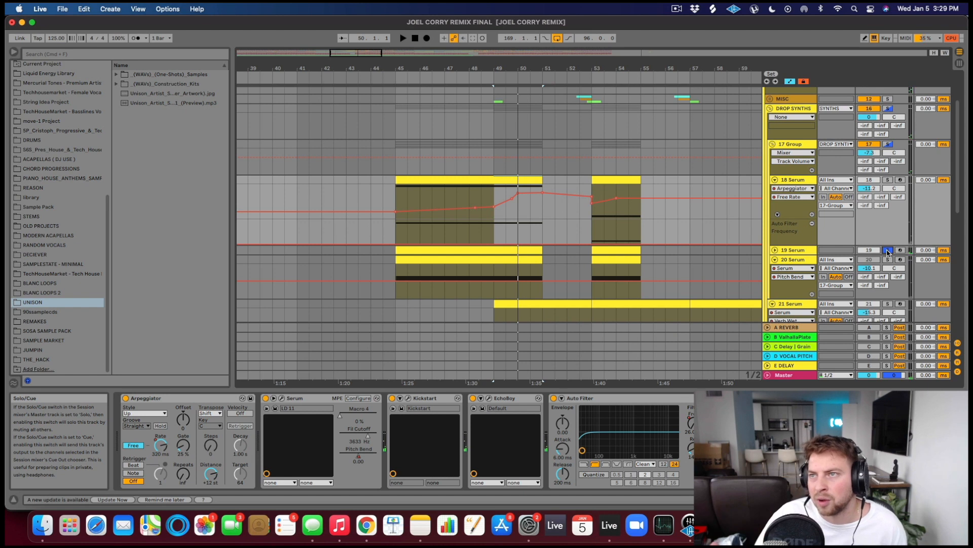
{"action": "left_click", "coordinate": [888, 180], "text": "super"}
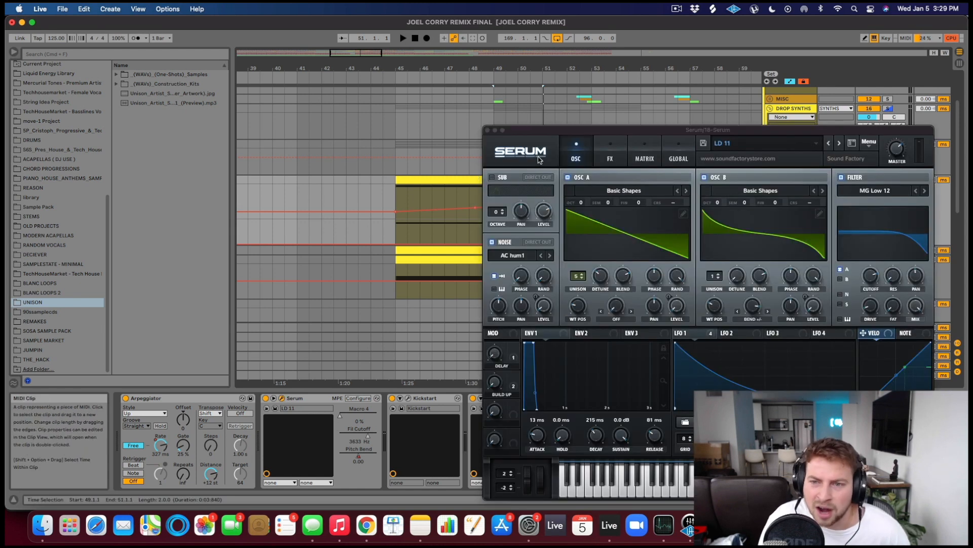
Look up the LD 11 preset in 18 Serum's Future_Rave_for_Serum folder, leaving it unchanged, and close the Serum window
{"action": "left_click", "coordinate": [750, 143]}
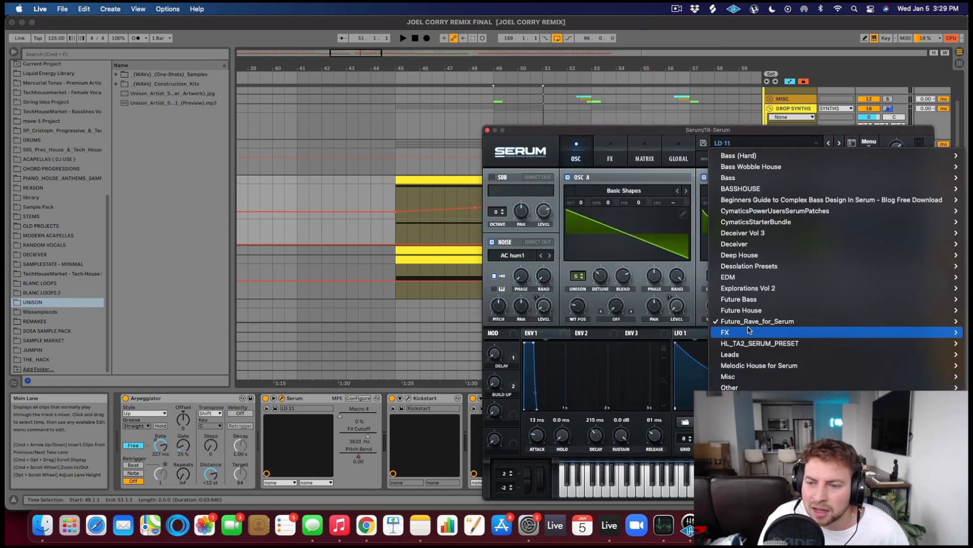
{"action": "mouse_move", "coordinate": [753, 325]}
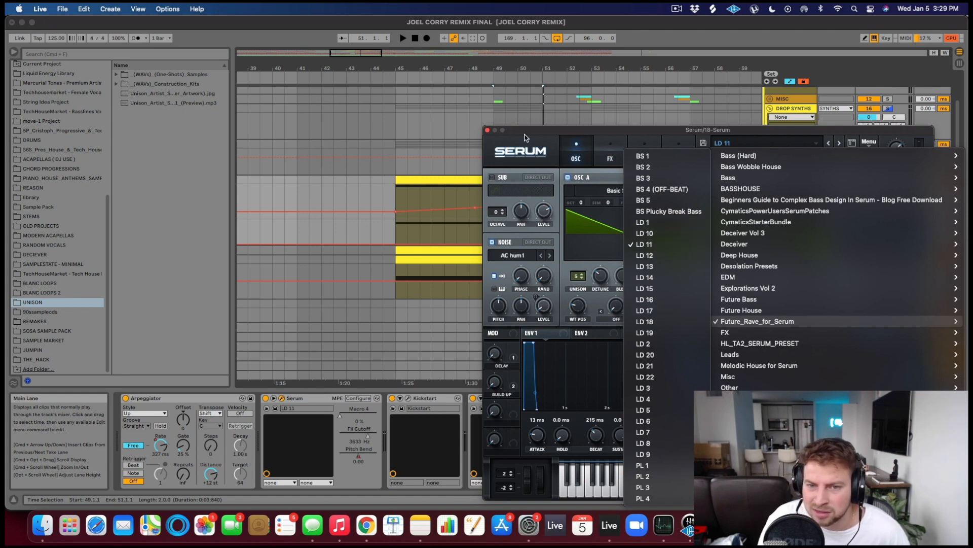
{"action": "left_click", "coordinate": [488, 132]}
{"action": "left_click", "coordinate": [489, 132]}
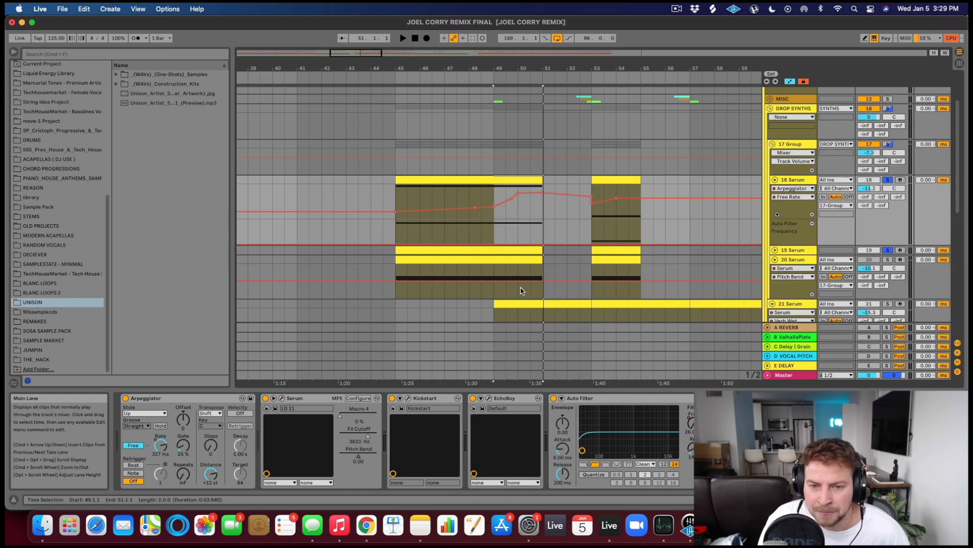
Show the 17 Group's effect devices and fold the group
{"action": "left_click", "coordinate": [804, 248]}
{"action": "left_click", "coordinate": [794, 144]}
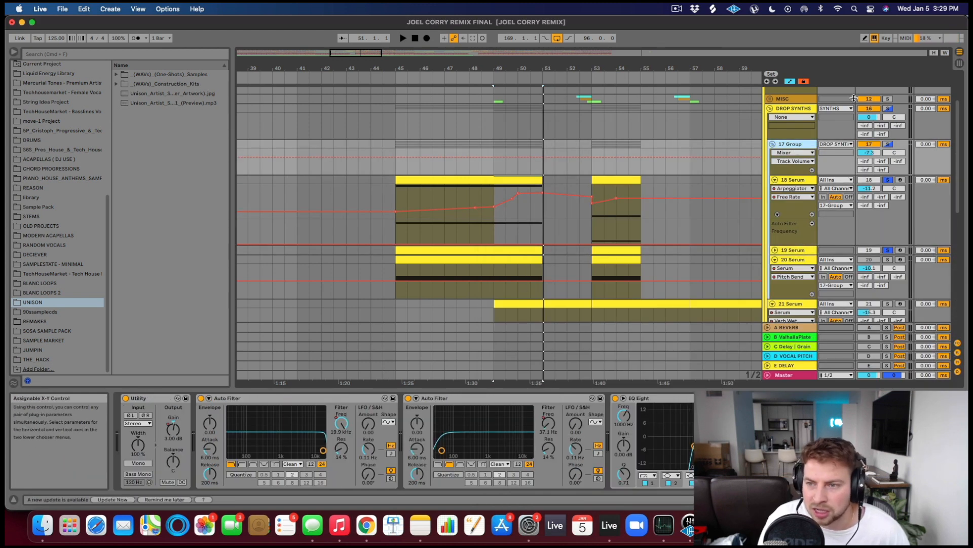
{"action": "left_click", "coordinate": [772, 144]}
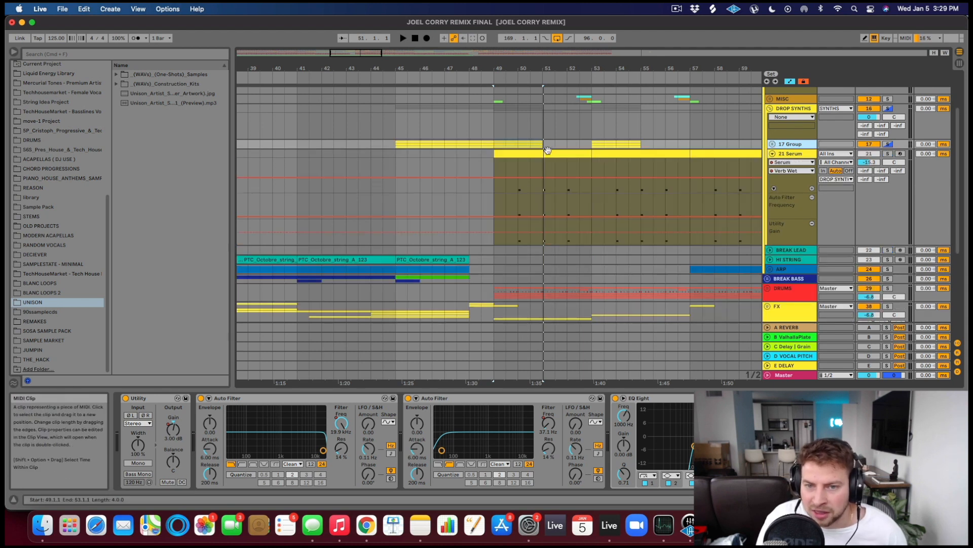
Play the 21 Serum layer from bar 49 with the DROP SYNTHS group in solo
{"action": "left_click", "coordinate": [496, 171]}
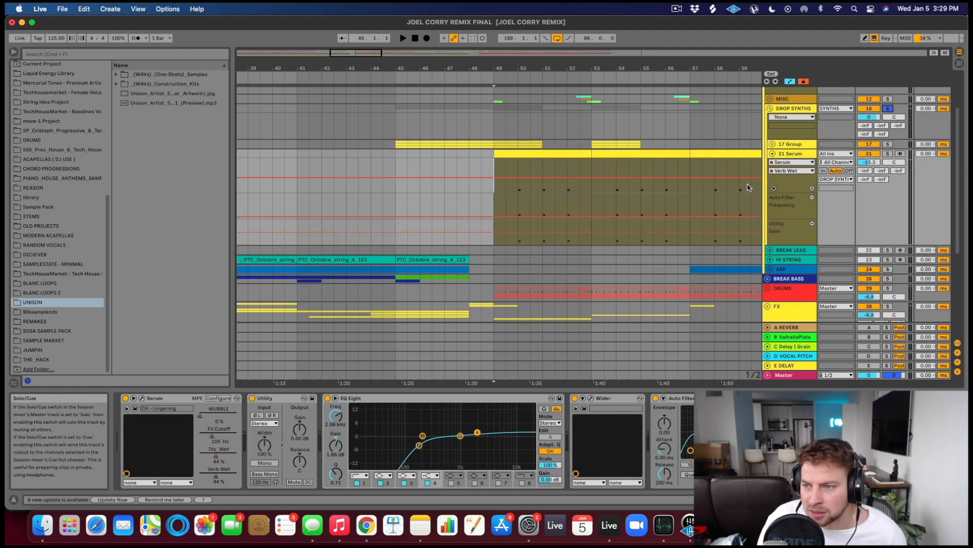
{"action": "left_click", "coordinate": [518, 195]}
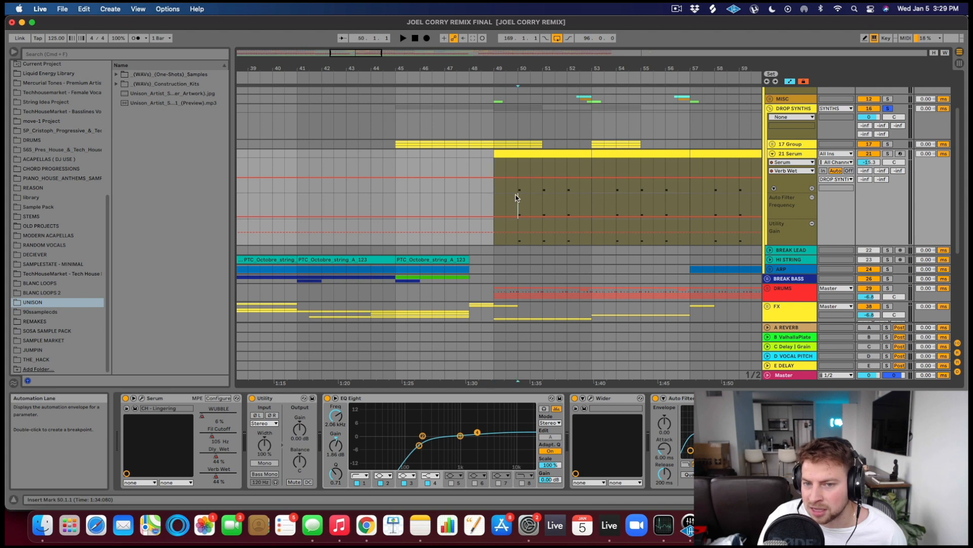
{"action": "left_click", "coordinate": [494, 190]}
{"action": "key", "text": "space"}
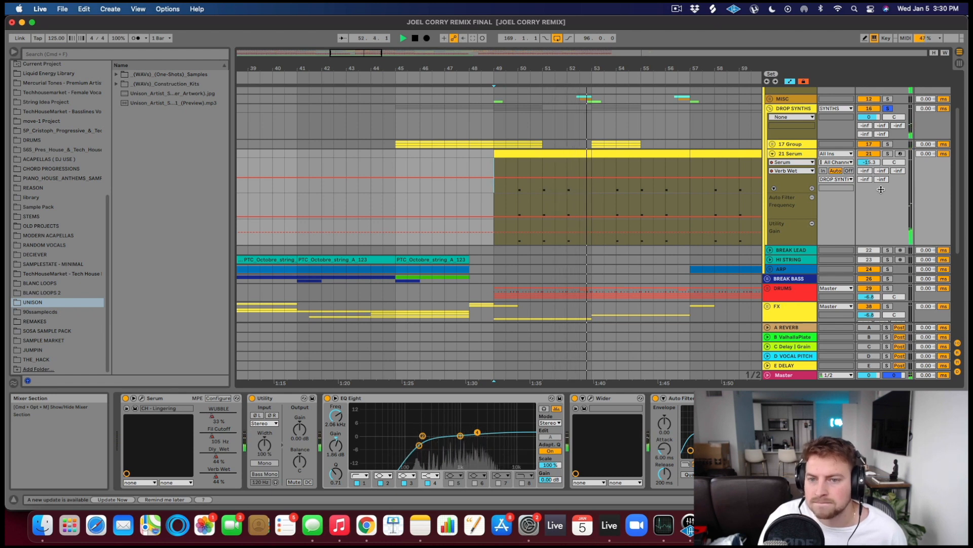
{"action": "left_click", "coordinate": [516, 194]}
{"action": "key", "text": "space"}
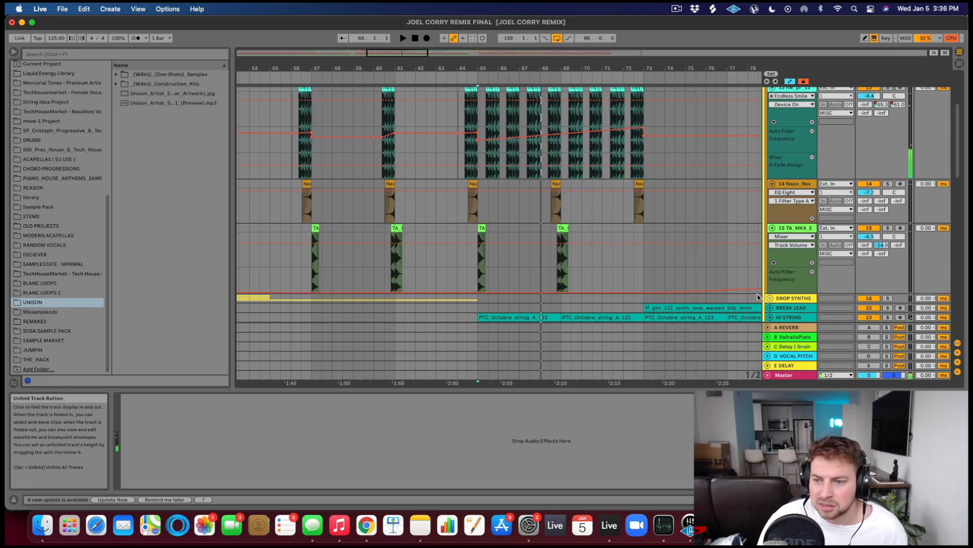
Unfold the DROP SYNTHS group and play the second half of the drop from bar 65
{"action": "left_click", "coordinate": [769, 298]}
{"action": "scroll", "coordinate": [436, 249], "scroll_direction": "down", "scroll_amount": 8}
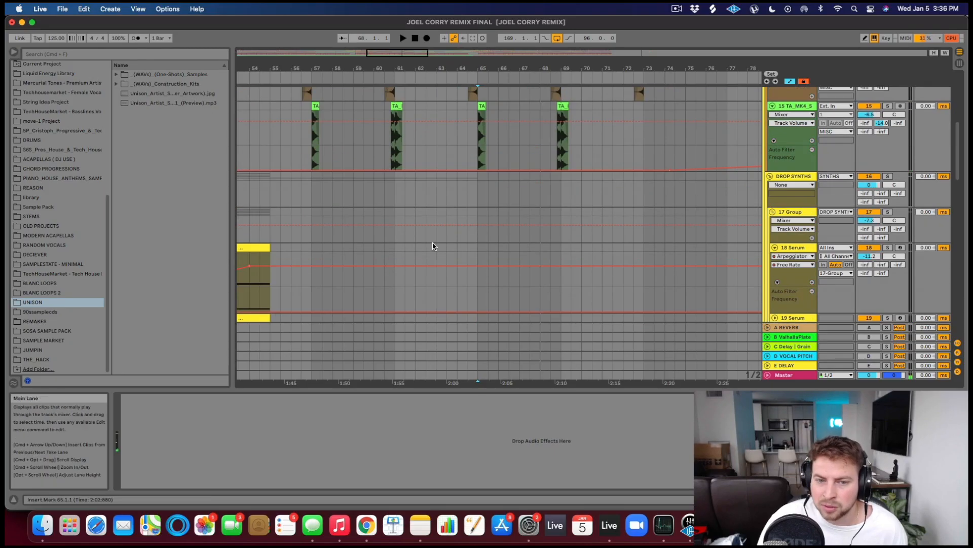
{"action": "key", "text": "super+z"}
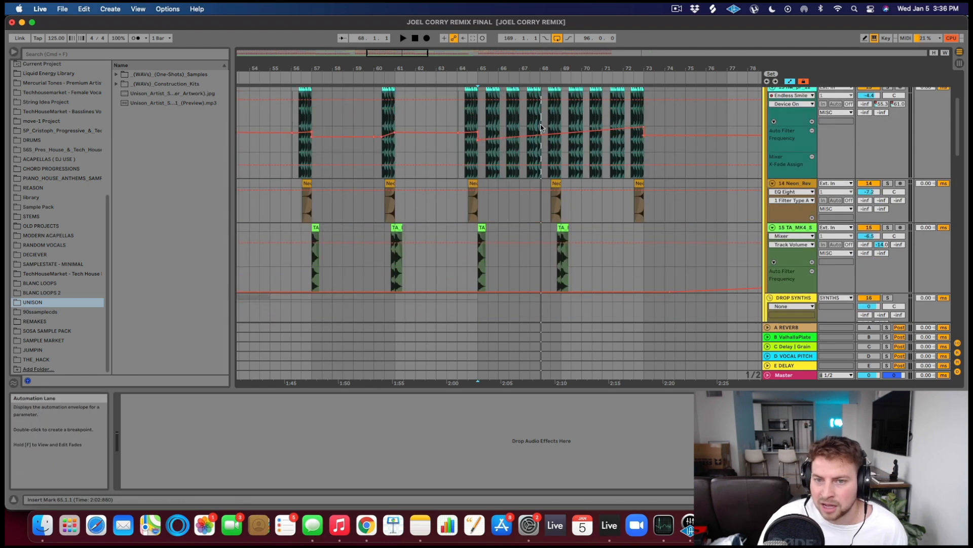
{"action": "left_click", "coordinate": [481, 120]}
{"action": "key", "text": "space"}
{"action": "scroll", "coordinate": [565, 206], "scroll_direction": "down", "scroll_amount": 1}
{"action": "scroll", "coordinate": [565, 207], "scroll_direction": "down", "scroll_amount": 20}
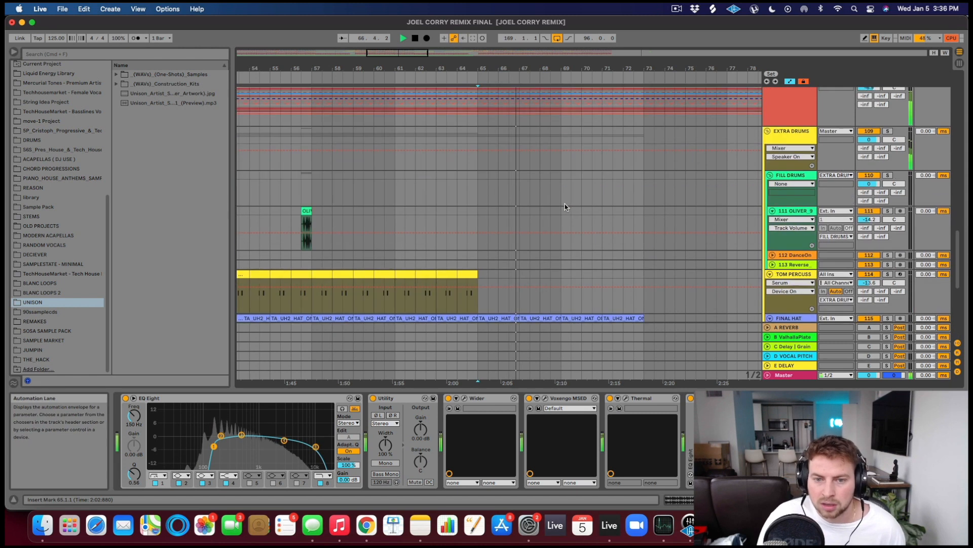
Duplicate the one-bar TOM PERCUSS clip at bar 64 nine times, filling the track up to bar 74
{"action": "scroll", "coordinate": [565, 206], "scroll_direction": "down", "scroll_amount": 10}
{"action": "left_click", "coordinate": [469, 197]}
{"action": "key", "text": "super+d"}
{"action": "key", "text": "super+d"}
{"action": "key", "text": "super+d"}
{"action": "key", "text": "super+d"}
{"action": "key", "text": "super+d"}
{"action": "key", "text": "super+d"}
{"action": "key", "text": "super+d"}
{"action": "key", "text": "super+d"}
{"action": "key", "text": "super+d"}
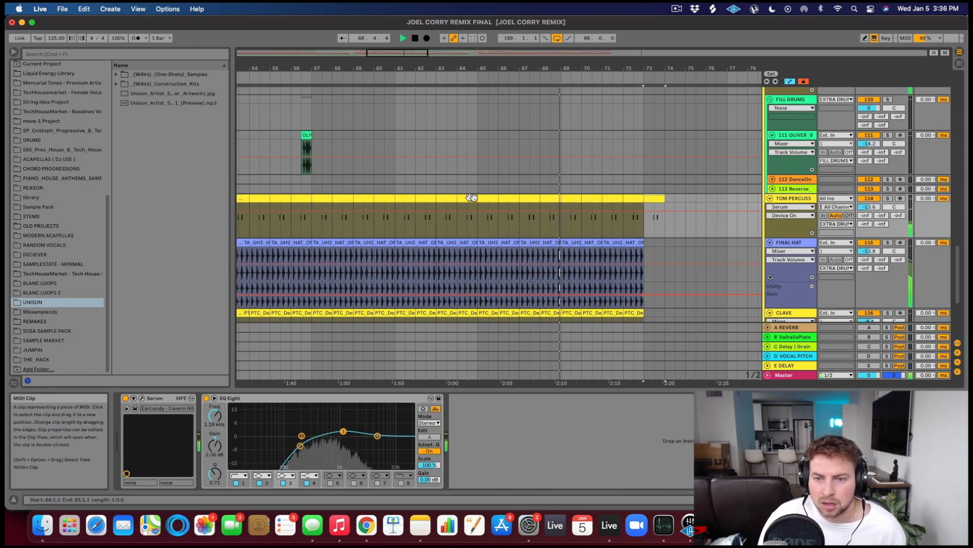
Delete the duplicated TOM PERCUSS clips between bars 65 and 74
{"action": "left_click_drag", "start_coordinate": [477, 223], "coordinate": [650, 202]}
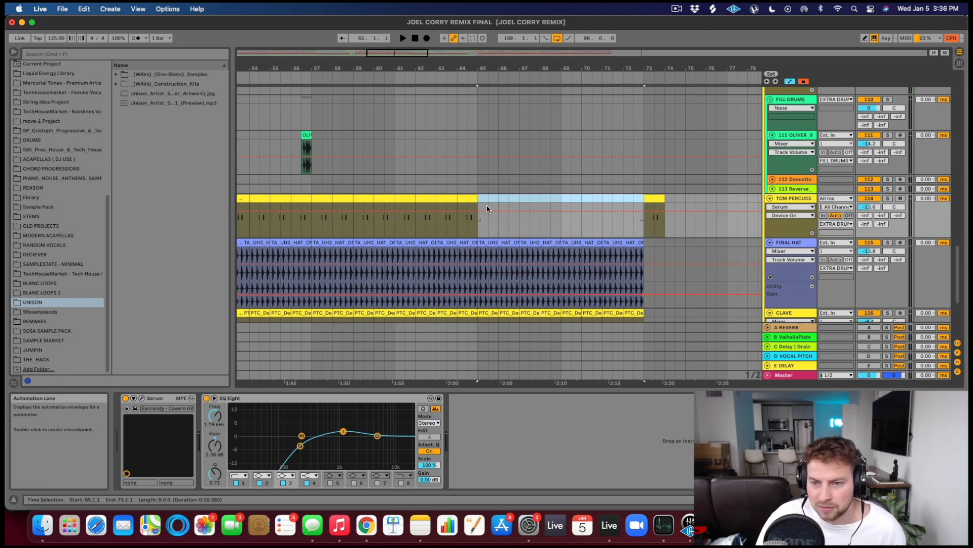
{"action": "key", "text": "Delete"}
{"action": "left_click", "coordinate": [662, 200]}
{"action": "key", "text": "Delete"}
Fold the SYNTHS group and play the end of the drop from bar 69
{"action": "scroll", "coordinate": [586, 163], "scroll_direction": "up", "scroll_amount": 20}
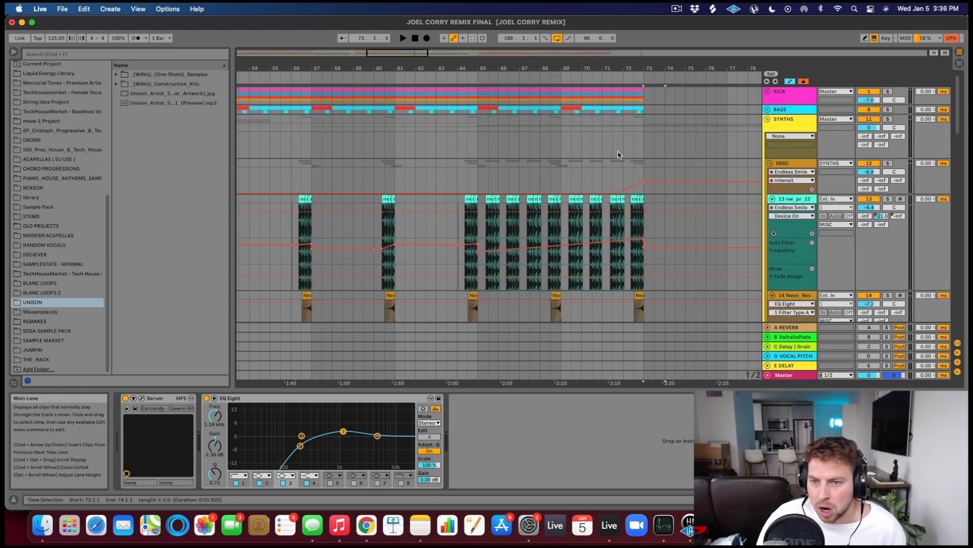
{"action": "left_click", "coordinate": [613, 144]}
{"action": "key", "text": "u"}
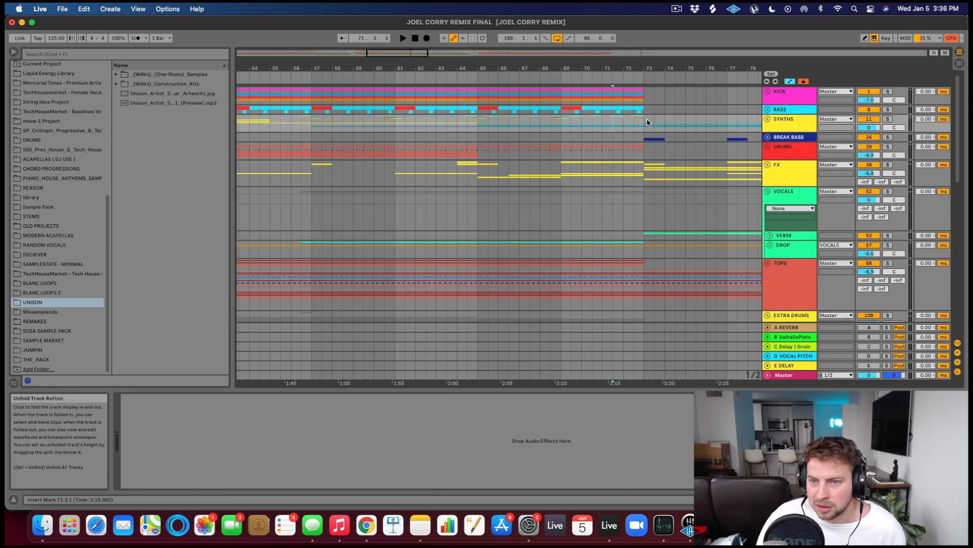
{"action": "left_click", "coordinate": [592, 117]}
{"action": "left_click", "coordinate": [562, 120]}
{"action": "key", "text": "space"}
{"action": "key", "text": "minus"}
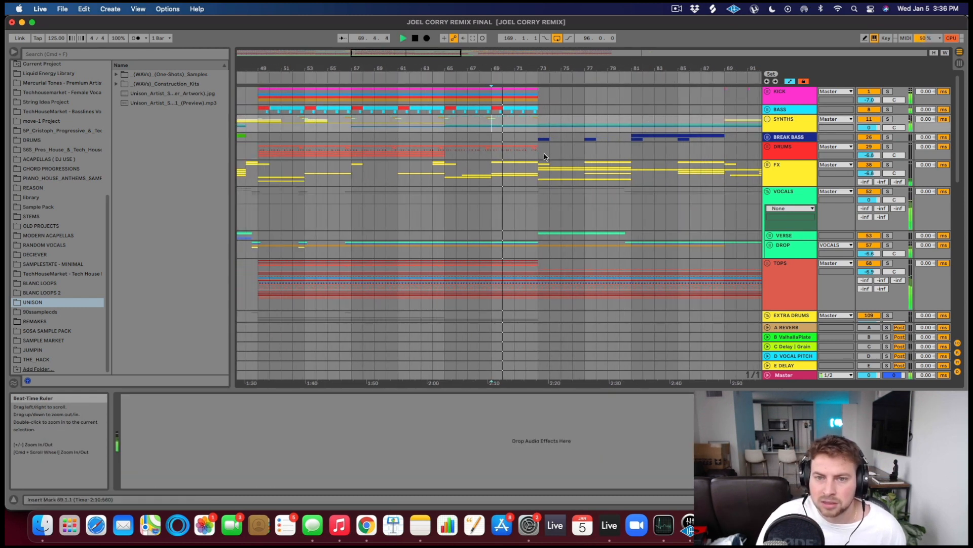
Fold the VOCALS group, listen through the second break, and set the insert marker at bar 73
{"action": "left_click", "coordinate": [767, 191]}
{"action": "left_click", "coordinate": [767, 261]}
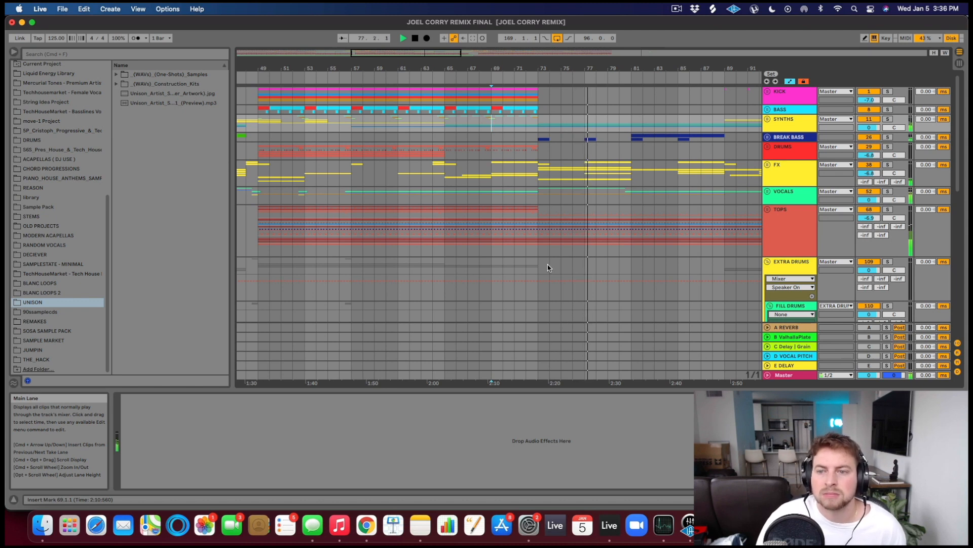
{"action": "left_click_drag", "start_coordinate": [691, 69], "coordinate": [636, 62]}
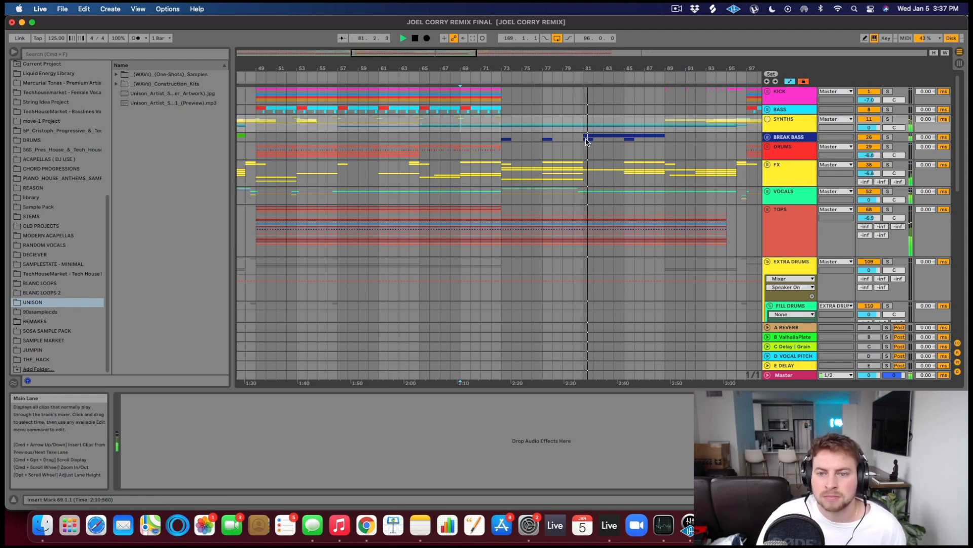
{"action": "left_click", "coordinate": [480, 168]}
{"action": "left_click", "coordinate": [502, 191]}
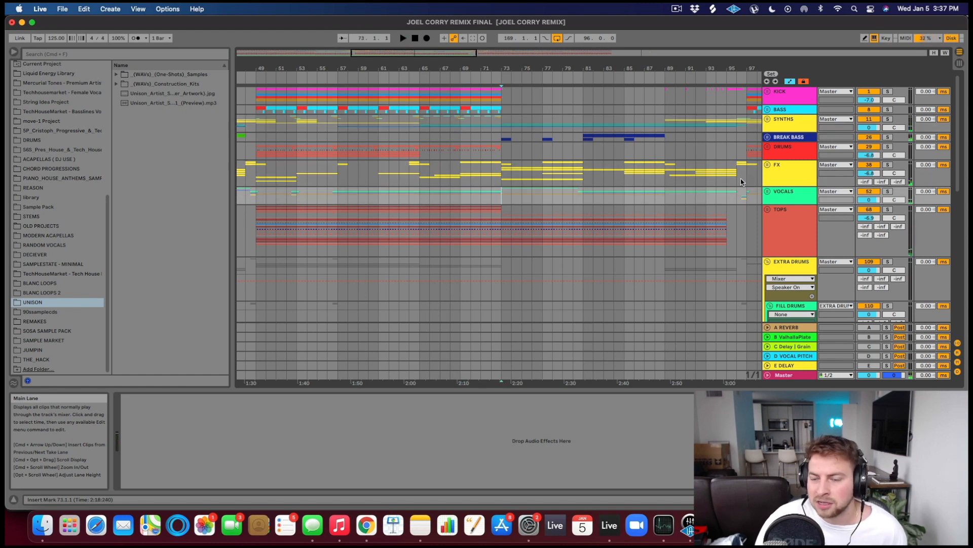
Unfold the VOCALS and VERSE groups and select the I Wish - Lead Vocals clip at bar 73
{"action": "left_click", "coordinate": [768, 192]}
{"action": "scroll", "coordinate": [770, 182], "scroll_direction": "down", "scroll_amount": 3}
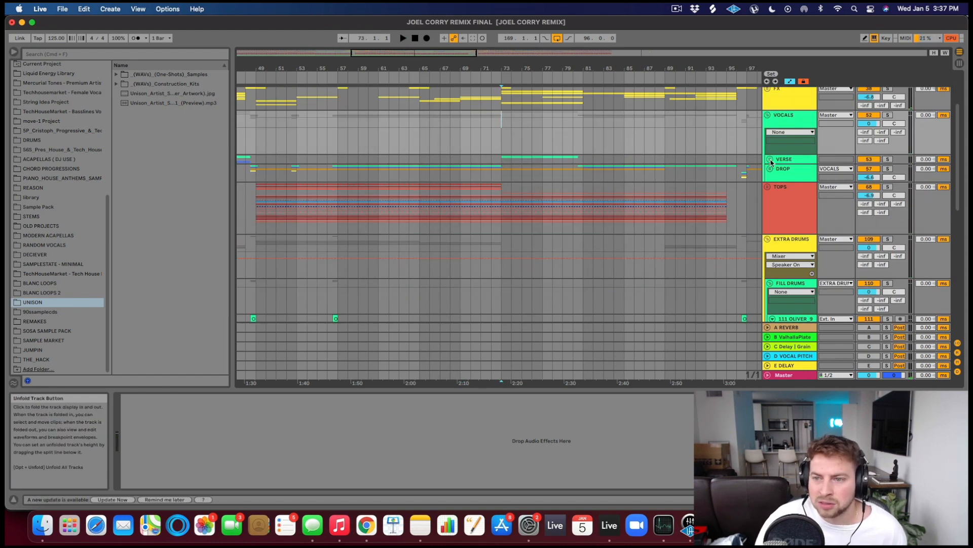
{"action": "left_click", "coordinate": [770, 160]}
{"action": "left_click", "coordinate": [515, 195]}
{"action": "scroll", "coordinate": [499, 174], "scroll_direction": "up", "scroll_amount": 2}
{"action": "left_click_drag", "start_coordinate": [484, 68], "coordinate": [563, 54]}
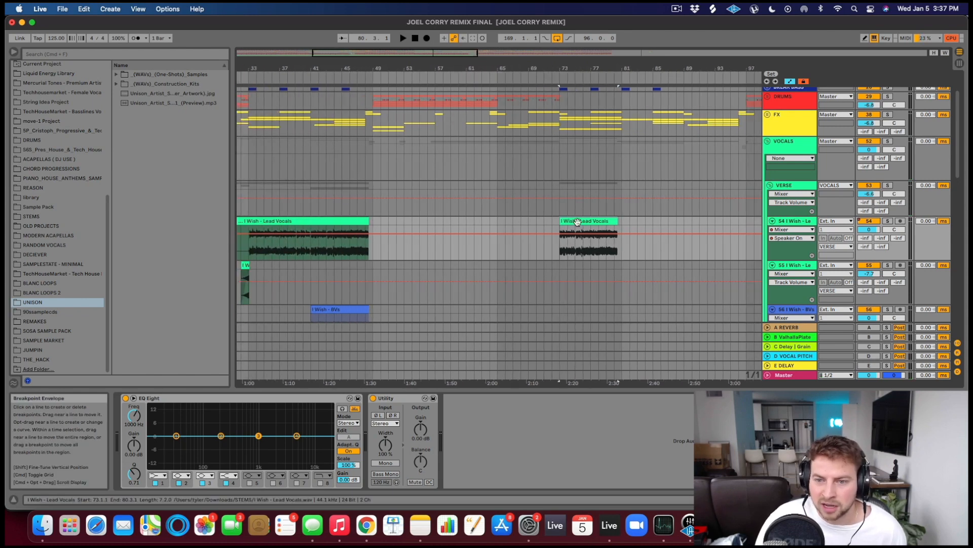
Play the soloed lead vocal track from bar 33 and compare it with the repeated clip at bar 73
{"action": "left_click", "coordinate": [245, 251]}
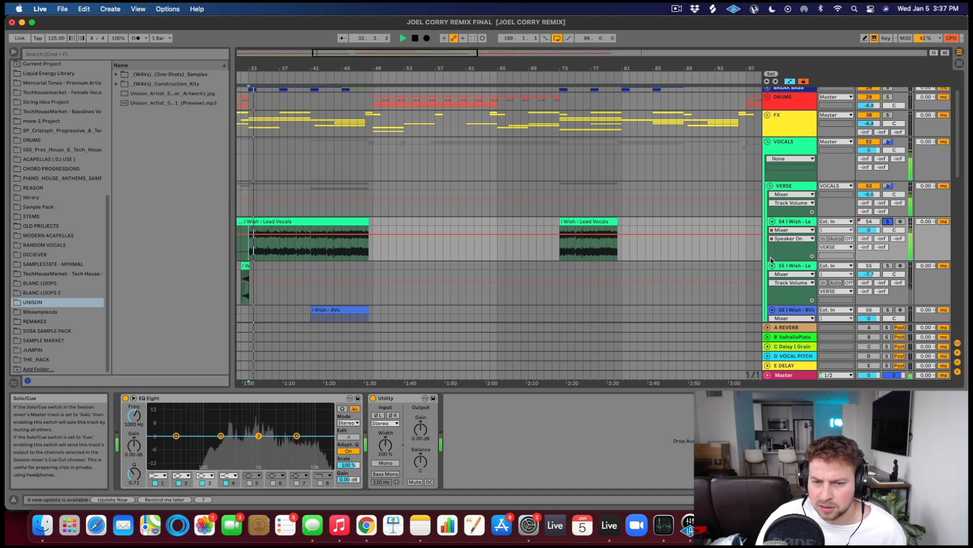
{"action": "left_click", "coordinate": [557, 251]}
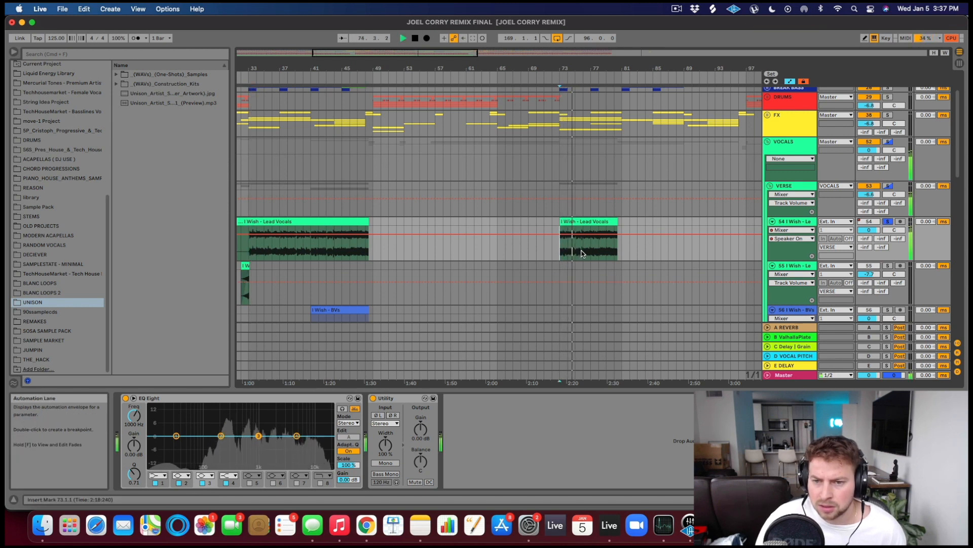
{"action": "key", "text": "space"}
{"action": "left_click", "coordinate": [315, 249]}
{"action": "left_click", "coordinate": [557, 249]}
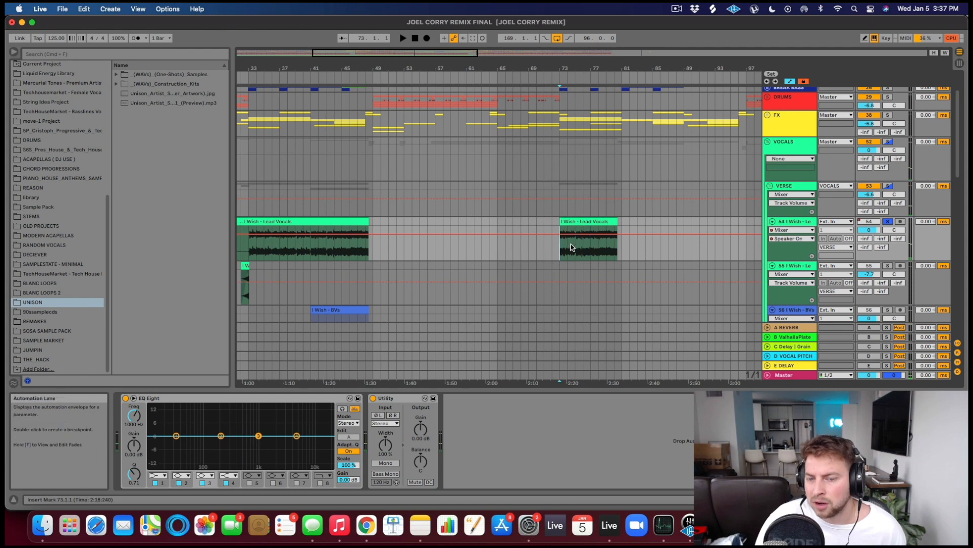
Play the end of the second lead vocal clip from bar 79, and fold the VOCALS group
{"action": "left_click", "coordinate": [611, 249]}
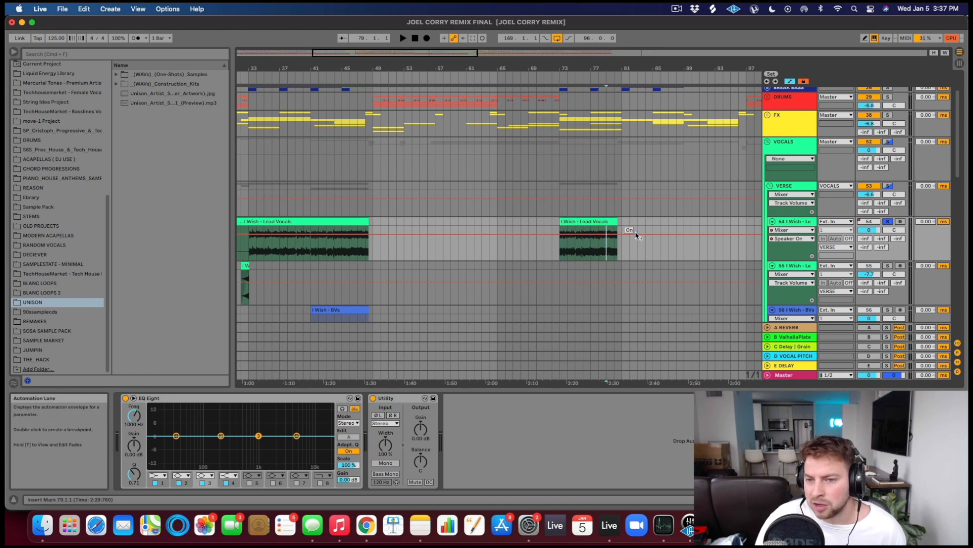
{"action": "key", "text": "space"}
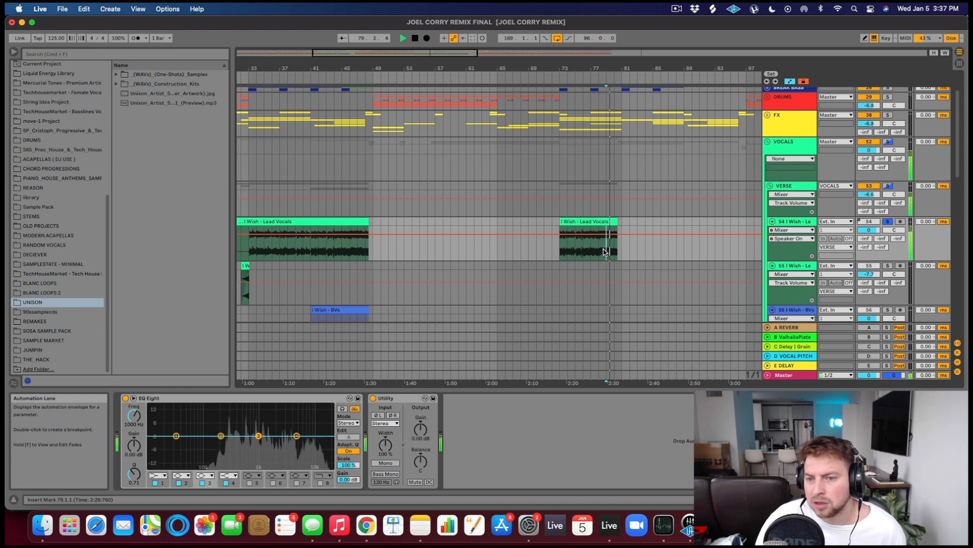
{"action": "scroll", "coordinate": [621, 247], "scroll_direction": "down", "scroll_amount": 5}
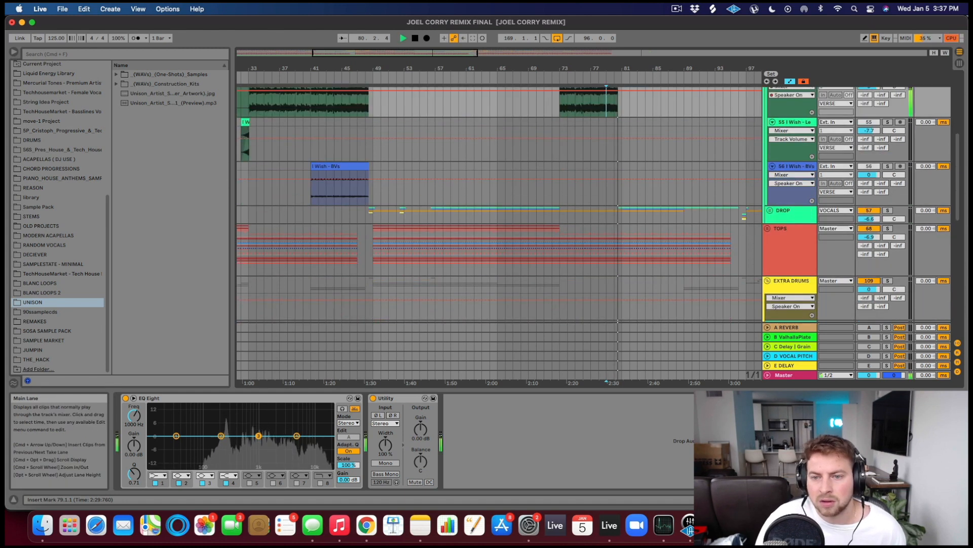
{"action": "scroll", "coordinate": [624, 247], "scroll_direction": "up", "scroll_amount": 4}
{"action": "key", "text": "space"}
{"action": "scroll", "coordinate": [624, 246], "scroll_direction": "down", "scroll_amount": 3}
{"action": "scroll", "coordinate": [611, 200], "scroll_direction": "up", "scroll_amount": 5}
{"action": "left_click", "coordinate": [769, 179]}
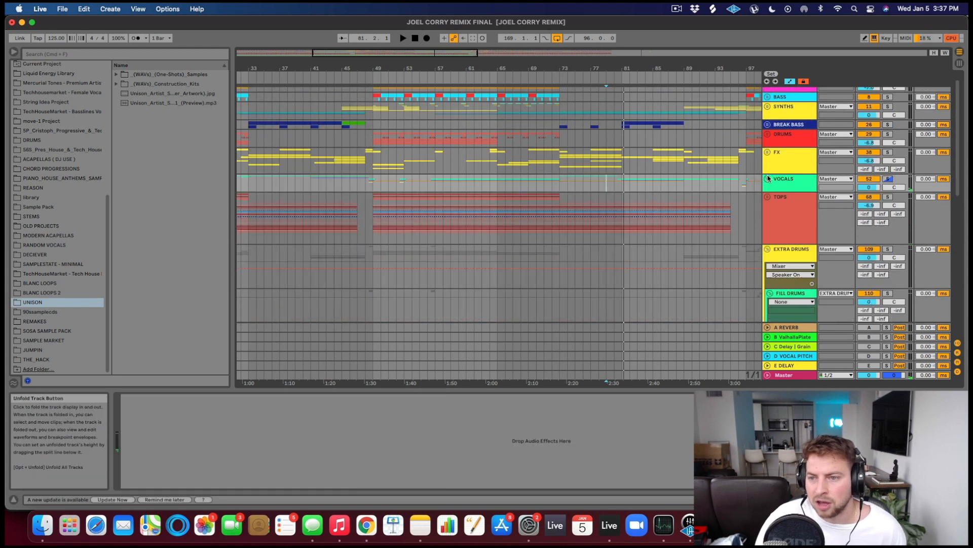
Unfold the BREAK BASS group and highlight the empty stretch of the first BASS 1 track between bars 73 and 81
{"action": "left_click_drag", "start_coordinate": [559, 125], "coordinate": [622, 124]}
{"action": "left_click", "coordinate": [767, 125]}
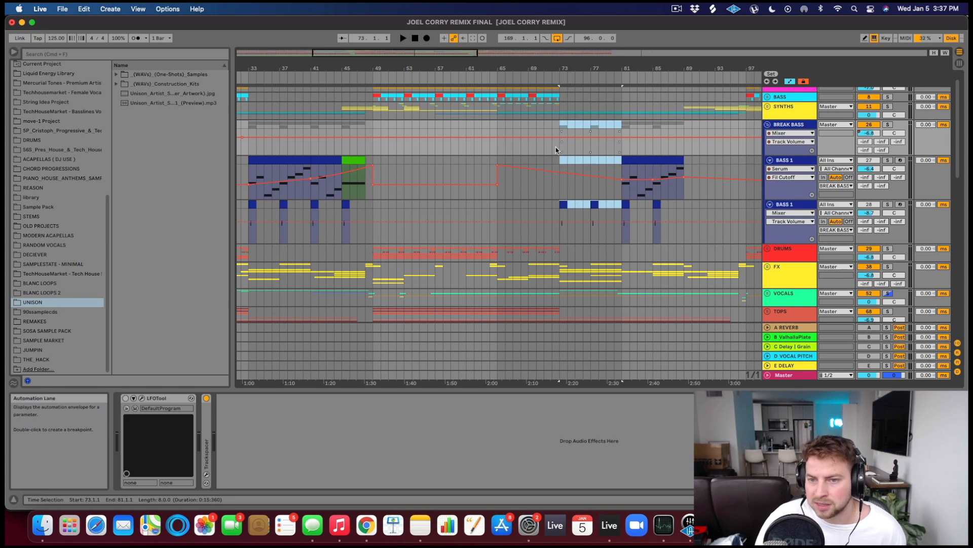
{"action": "left_click", "coordinate": [561, 160]}
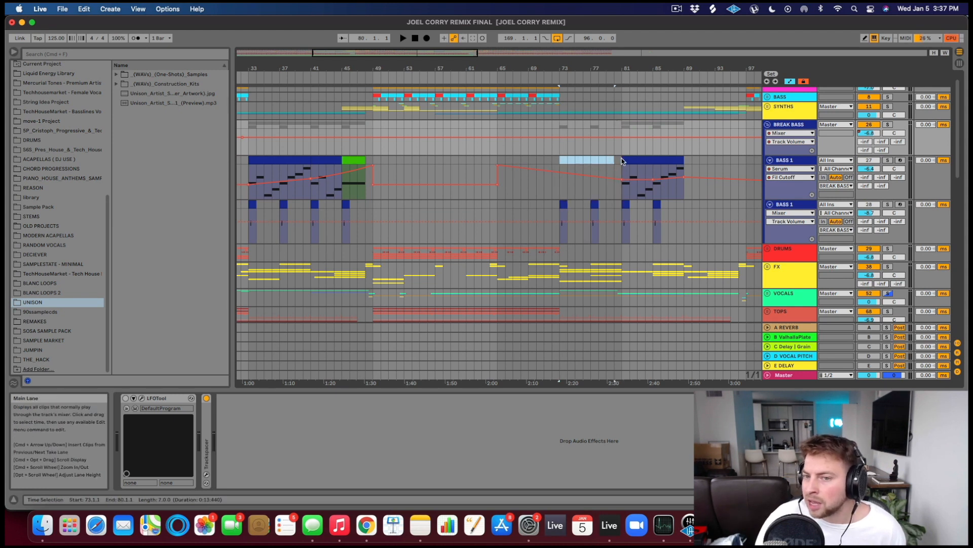
{"action": "left_click", "coordinate": [623, 159]}
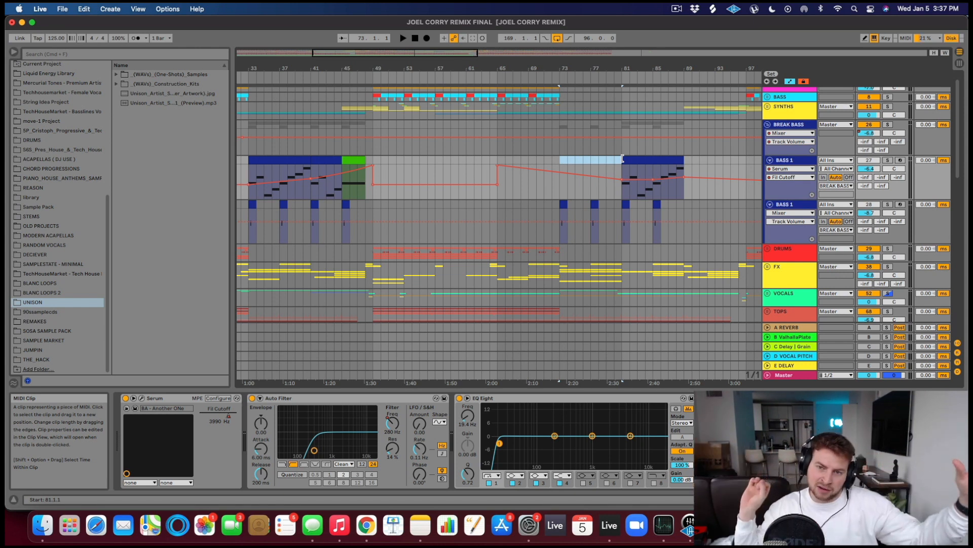
{"action": "mouse_move", "coordinate": [615, 147]}
{"action": "left_mouse_down"}
{"action": "mouse_move", "coordinate": [633, 148]}
{"action": "mouse_move", "coordinate": [622, 154]}
{"action": "left_mouse_up"}
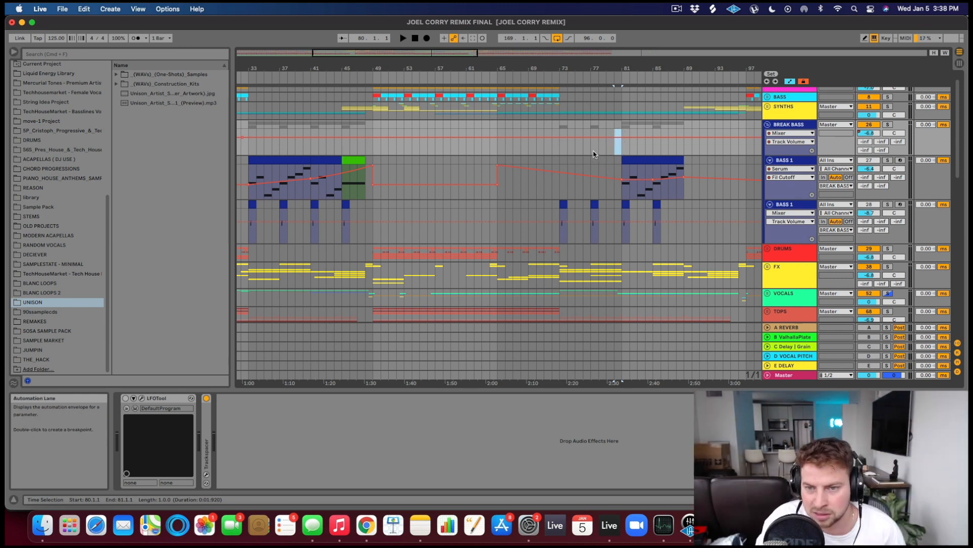
Play the break from bar 77 with VOCALS taken out of solo, and fold the BREAK BASS group
{"action": "key", "text": "space"}
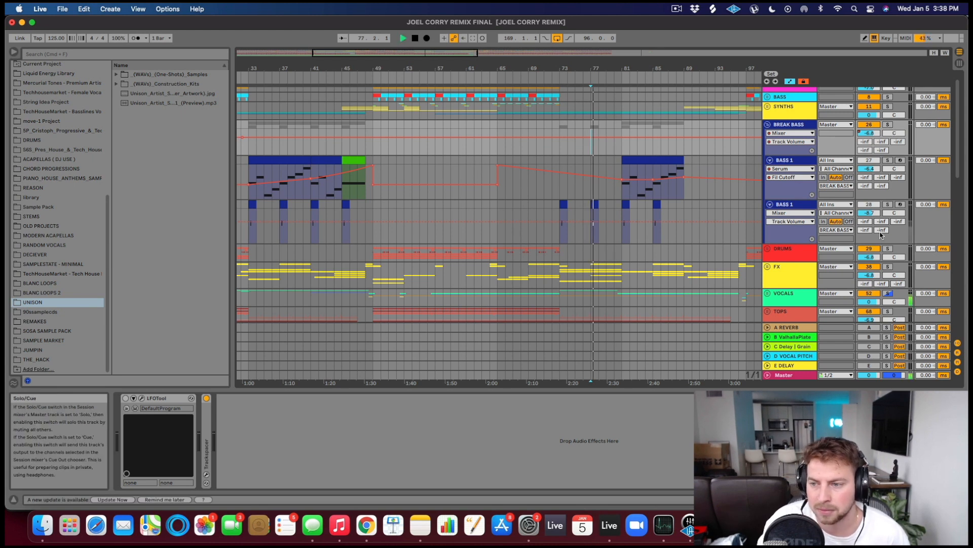
{"action": "left_click", "coordinate": [888, 293]}
{"action": "key", "text": "space"}
{"action": "key", "text": "space"}
{"action": "left_click", "coordinate": [887, 293]}
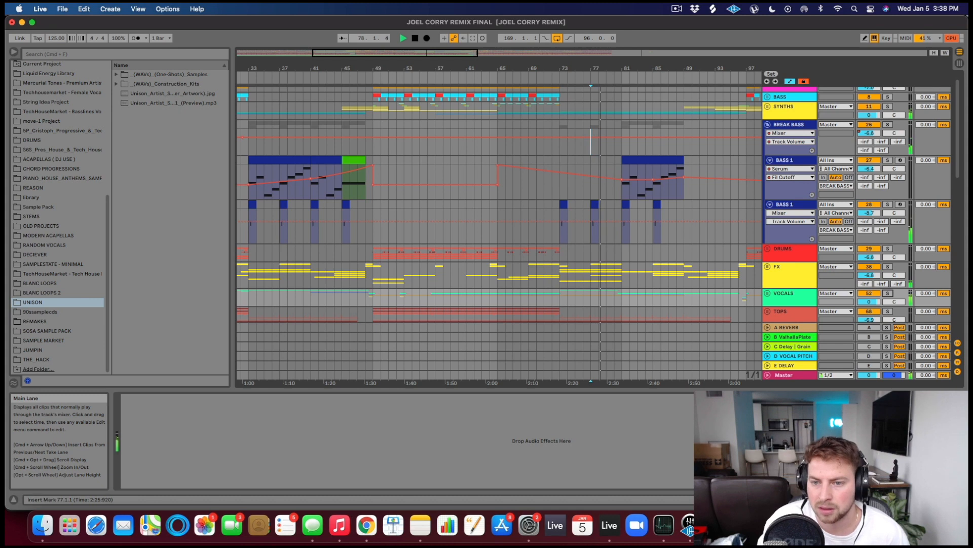
{"action": "scroll", "coordinate": [695, 253], "scroll_direction": "up", "scroll_amount": 2}
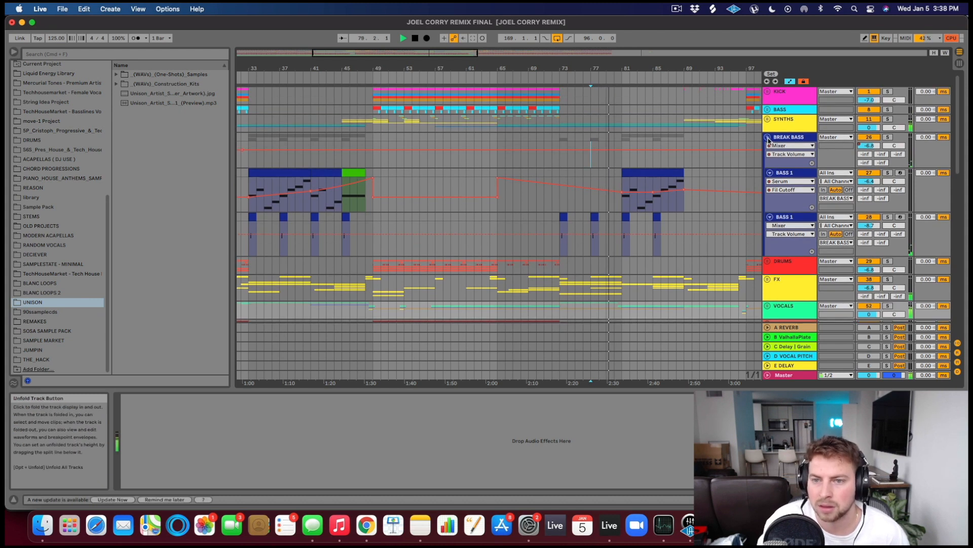
{"action": "left_click", "coordinate": [767, 137]}
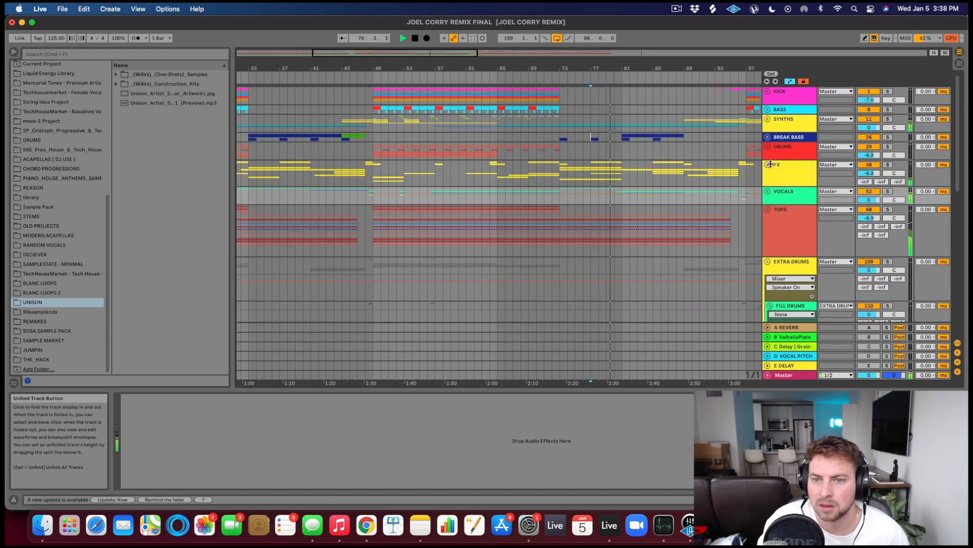
Unfold the TOPS group, show its effect devices, and enlarge its Speaker On automation lane
{"action": "key", "text": "space"}
{"action": "left_click", "coordinate": [768, 210]}
{"action": "scroll", "coordinate": [581, 216], "scroll_direction": "down", "scroll_amount": 5}
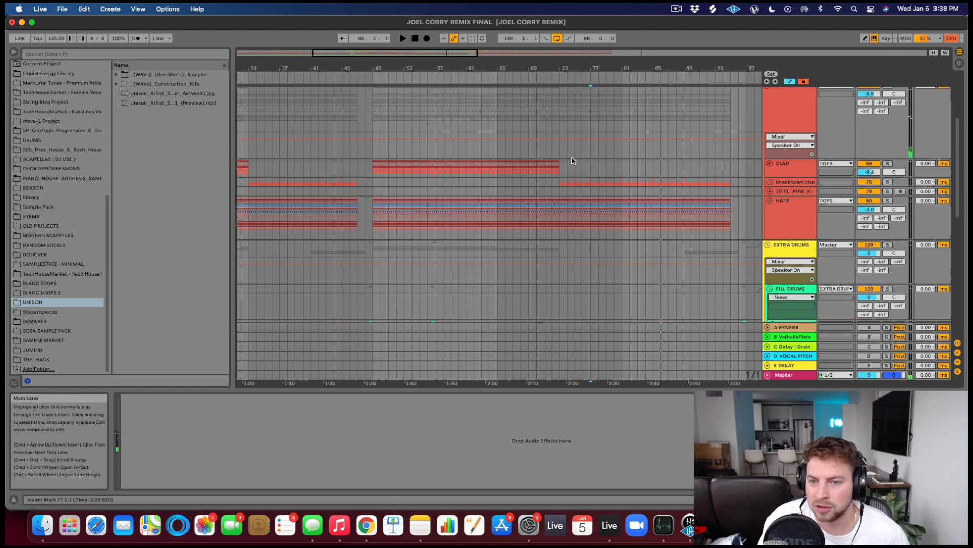
{"action": "scroll", "coordinate": [813, 174], "scroll_direction": "up", "scroll_amount": 1}
{"action": "left_click", "coordinate": [781, 135]}
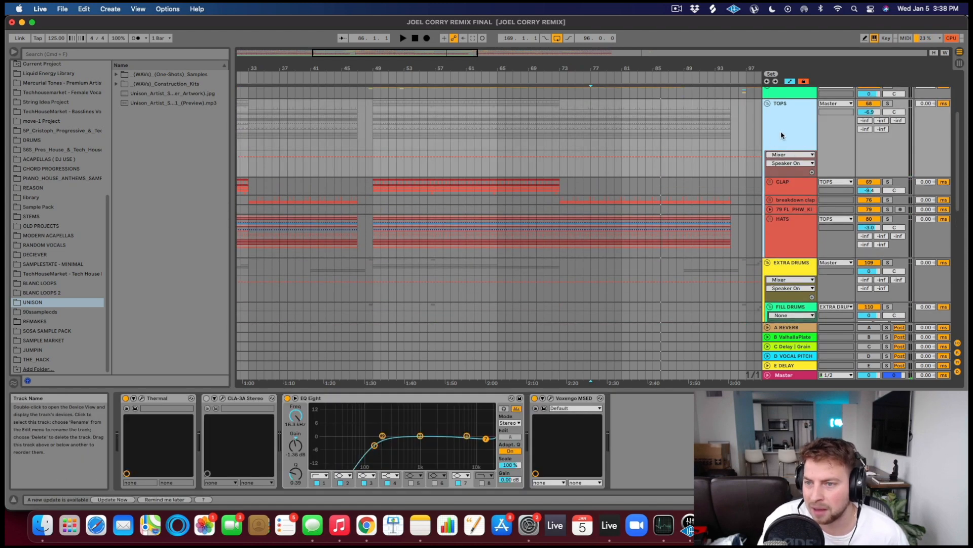
{"action": "left_click_drag", "start_coordinate": [773, 177], "coordinate": [773, 219]}
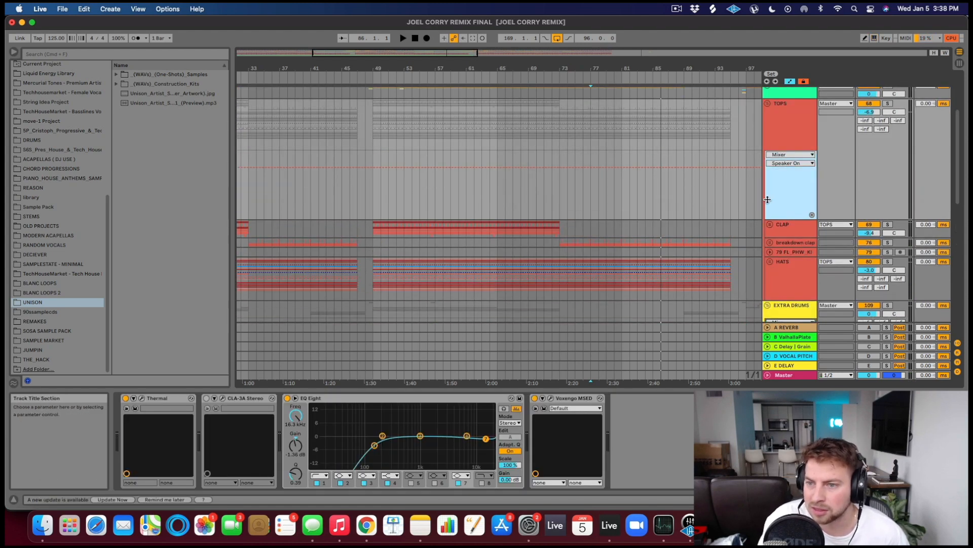
Unfold the HATS track under TOPS, enlarge its automation lane, and show its Auto Filter Frequency automation
{"action": "left_click", "coordinate": [784, 155]}
{"action": "left_click", "coordinate": [712, 194]}
{"action": "left_click", "coordinate": [787, 271]}
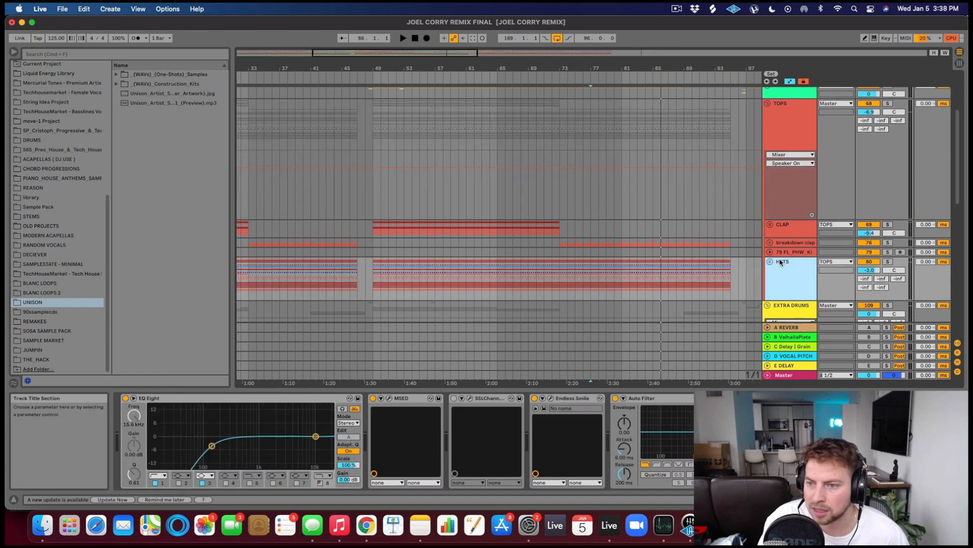
{"action": "left_click_drag", "start_coordinate": [788, 299], "coordinate": [789, 363]}
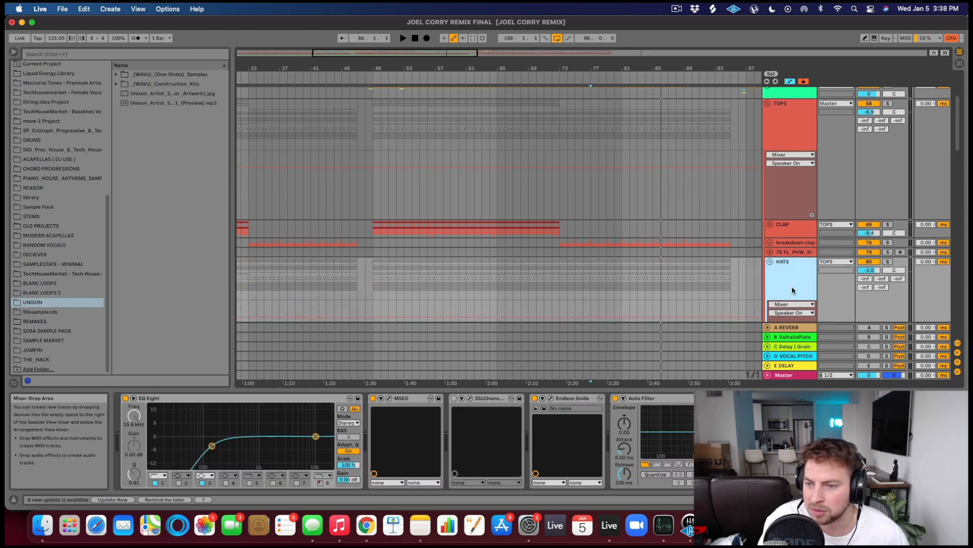
{"action": "scroll", "coordinate": [792, 290], "scroll_direction": "down", "scroll_amount": 2}
{"action": "left_click", "coordinate": [790, 275]}
{"action": "left_click", "coordinate": [790, 319]}
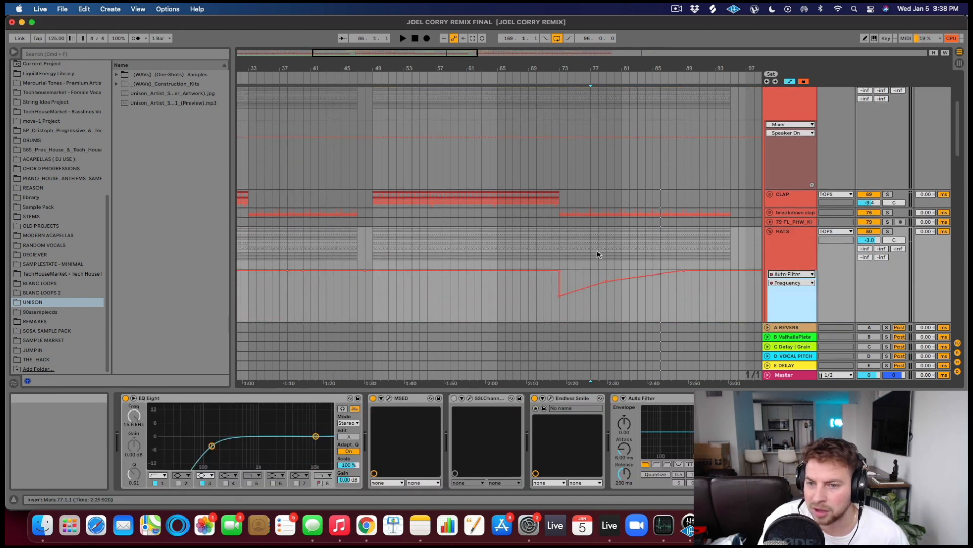
Highlight the HATS filter automation between bars 71 and 74, and play the break from bar 73
{"action": "left_click", "coordinate": [553, 312]}
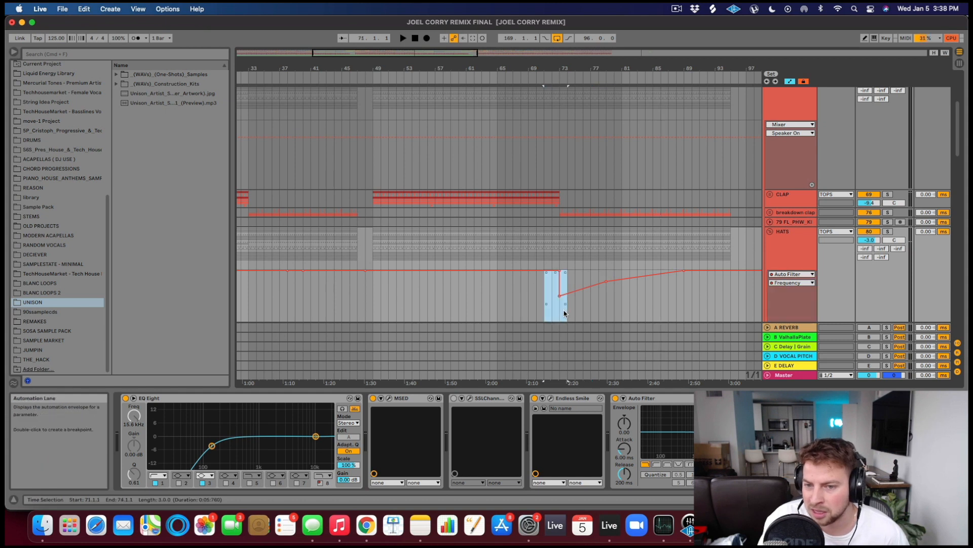
{"action": "left_click", "coordinate": [563, 316]}
{"action": "scroll", "coordinate": [864, 213], "scroll_direction": "up", "scroll_amount": 3}
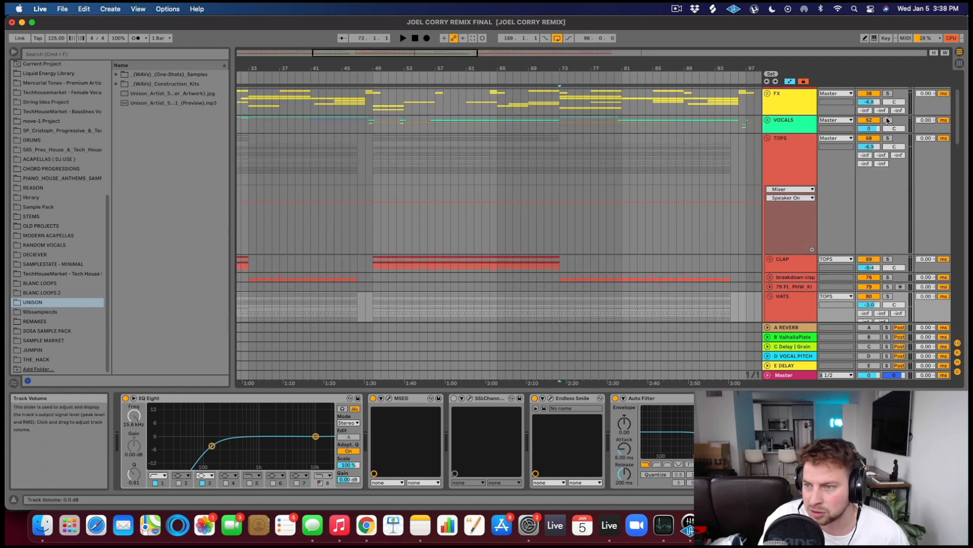
{"action": "key", "text": "space"}
{"action": "scroll", "coordinate": [794, 245], "scroll_direction": "down", "scroll_amount": 3}
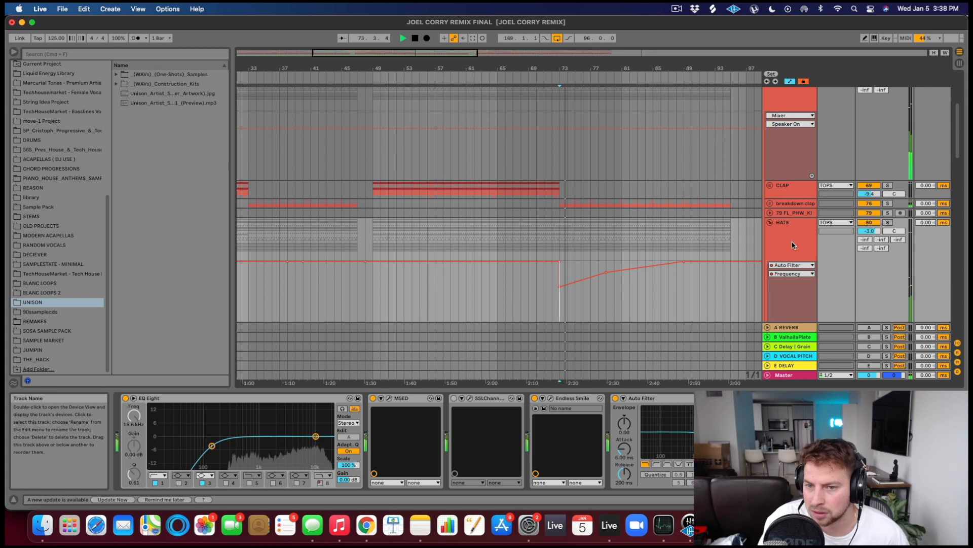
{"action": "scroll", "coordinate": [793, 245], "scroll_direction": "down", "scroll_amount": 3}
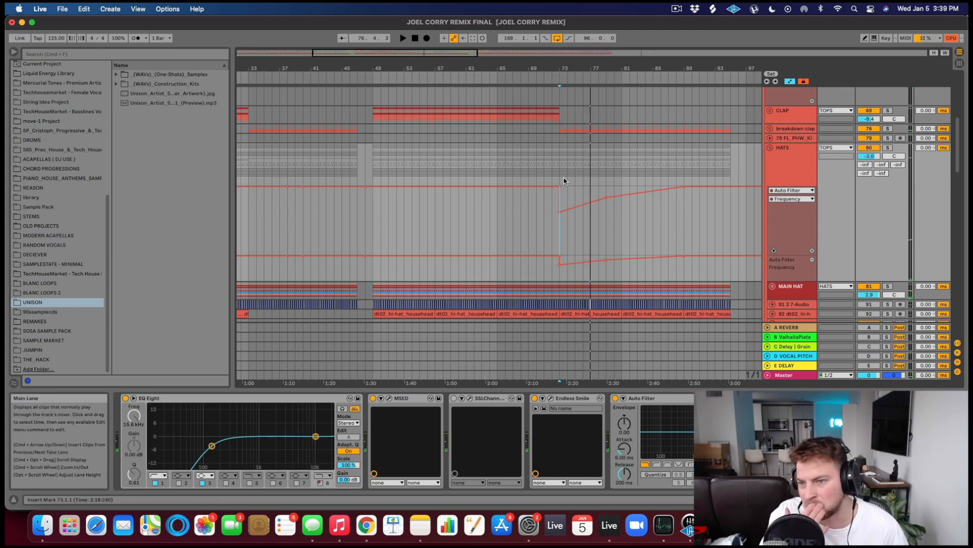
Flatten the HATS filter automation after bar 73, play the break from bar 73 without it, and undo the removal
{"action": "mouse_move", "coordinate": [562, 219]}
{"action": "left_mouse_down"}
{"action": "mouse_move", "coordinate": [562, 194]}
{"action": "mouse_move", "coordinate": [603, 188]}
{"action": "left_mouse_up"}
{"action": "left_click", "coordinate": [555, 213]}
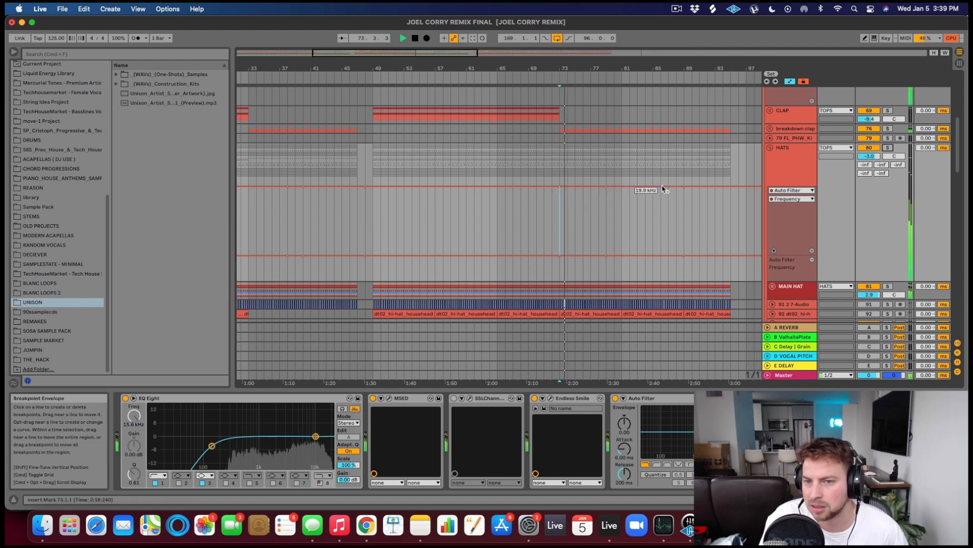
{"action": "key", "text": "super+z"}
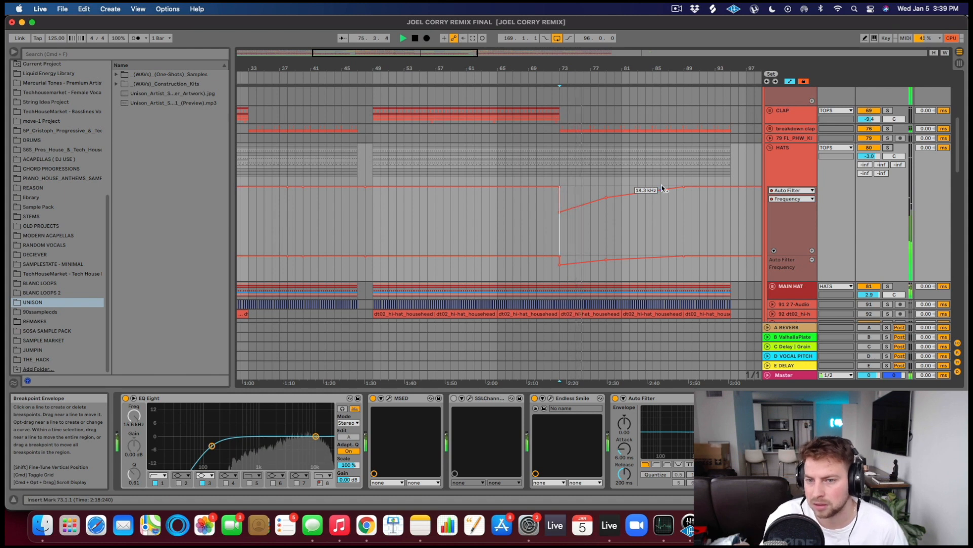
Stop playback, unfold the VOCALS and SYNTHS groups, and bring the BREAK LEAD clips from bar 73 into view
{"action": "scroll", "coordinate": [659, 127], "scroll_direction": "up", "scroll_amount": 10}
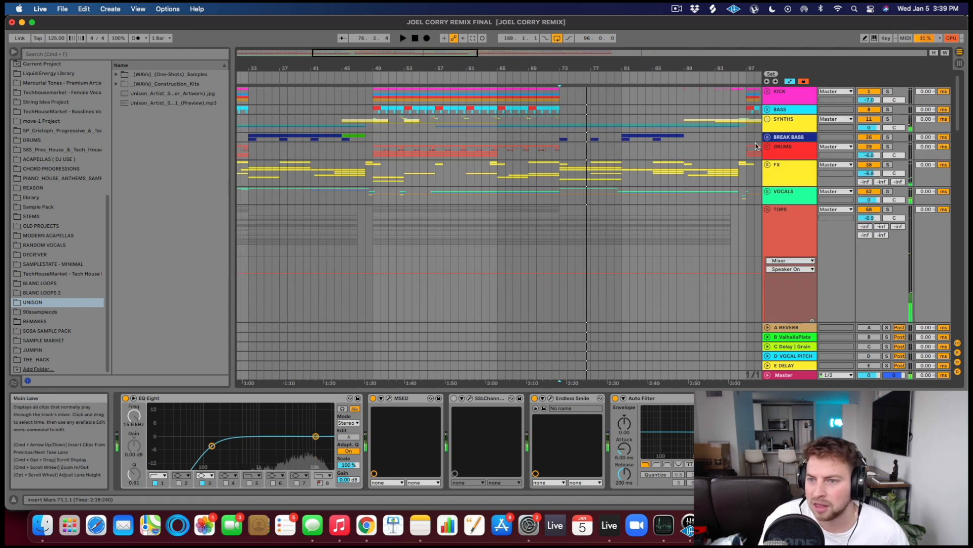
{"action": "left_click", "coordinate": [768, 191]}
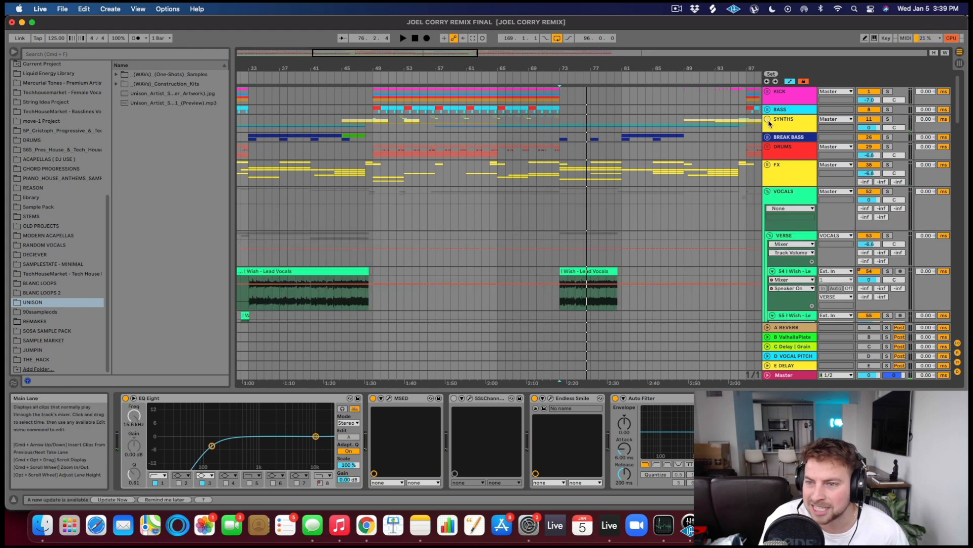
{"action": "left_click", "coordinate": [767, 119]}
{"action": "scroll", "coordinate": [659, 203], "scroll_direction": "down", "scroll_amount": 5}
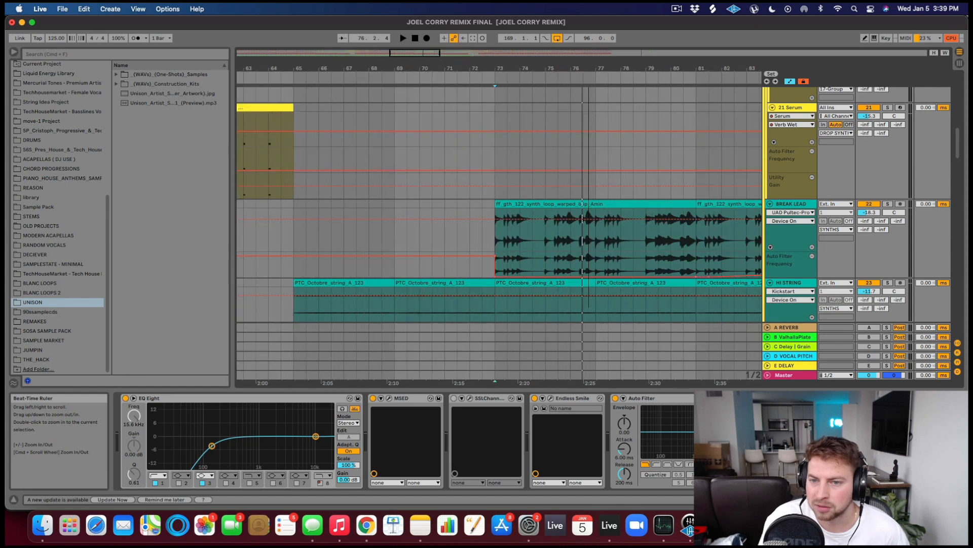
{"action": "scroll", "coordinate": [471, 144], "scroll_direction": "left", "scroll_amount": 5}
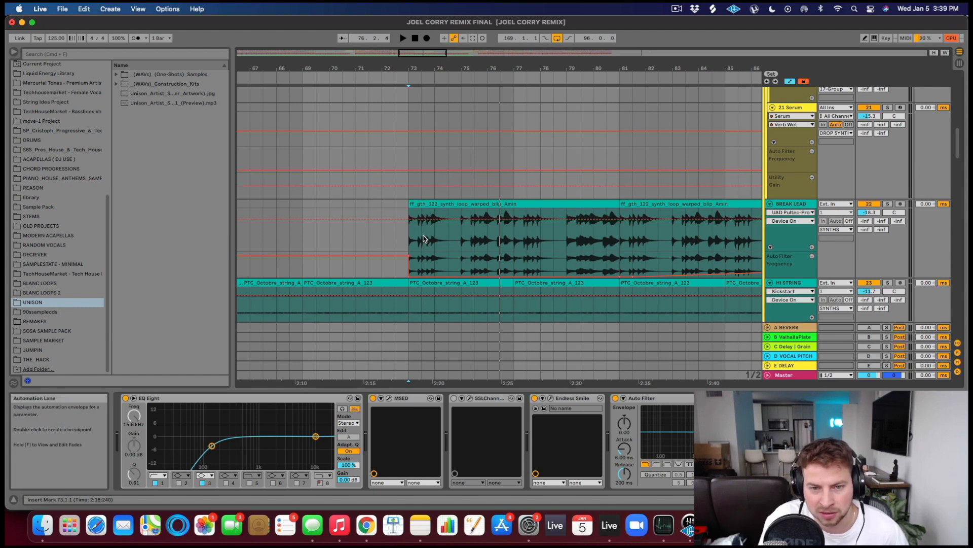
Solo the BREAK LEAD track and play its second synth loop clip from bar 81
{"action": "left_click", "coordinate": [408, 232]}
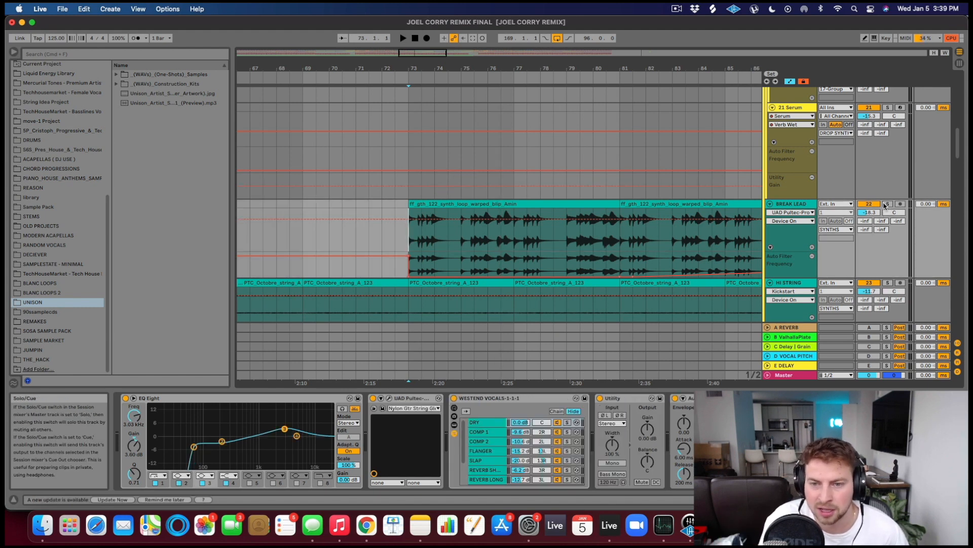
{"action": "left_click_drag", "start_coordinate": [515, 66], "coordinate": [514, 50]}
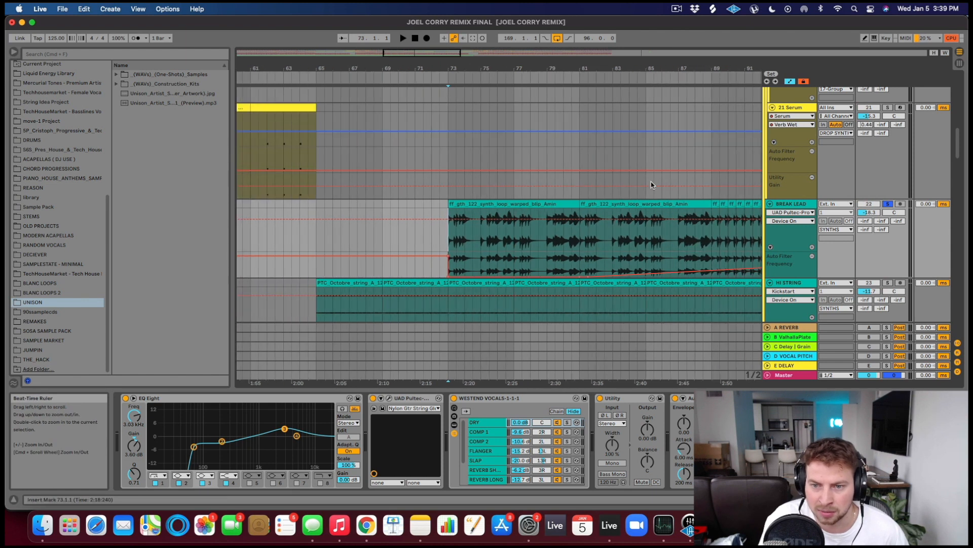
{"action": "left_click", "coordinate": [597, 203]}
{"action": "key", "text": "space"}
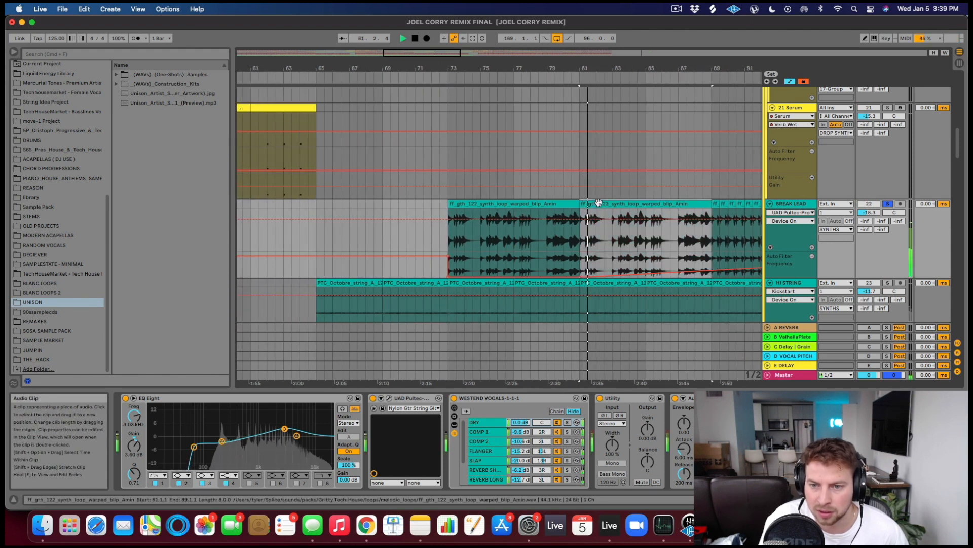
Collapse the WESTEND VOCALS rack, Utility, first Auto Filter and Endless Smile on BREAK LEAD, select the last Auto Filter, and stop playback
{"action": "left_click", "coordinate": [527, 399]}
{"action": "double_click", "coordinate": [527, 399]}
{"action": "double_click", "coordinate": [527, 399]}
{"action": "left_click", "coordinate": [535, 399]}
{"action": "double_click", "coordinate": [535, 399]}
{"action": "double_click", "coordinate": [535, 399]}
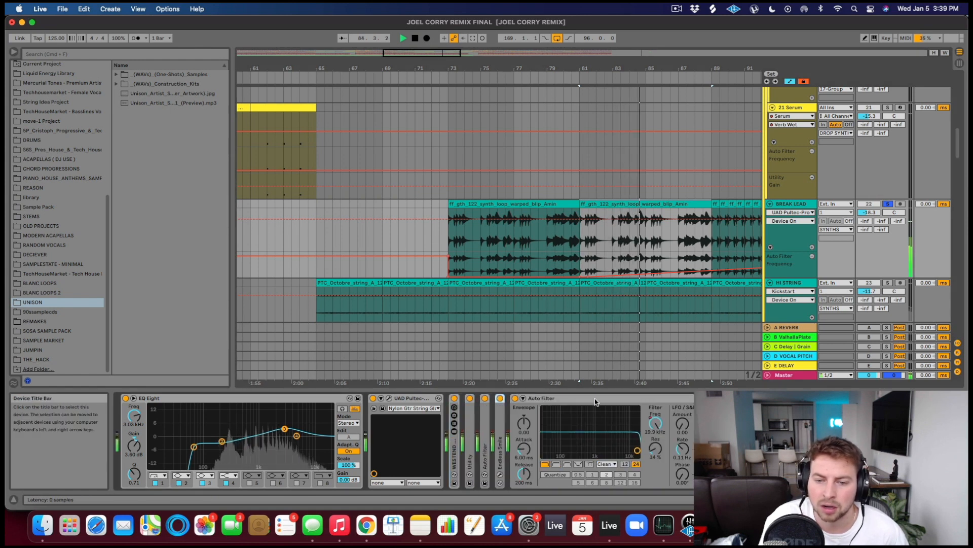
{"action": "left_click", "coordinate": [594, 399]}
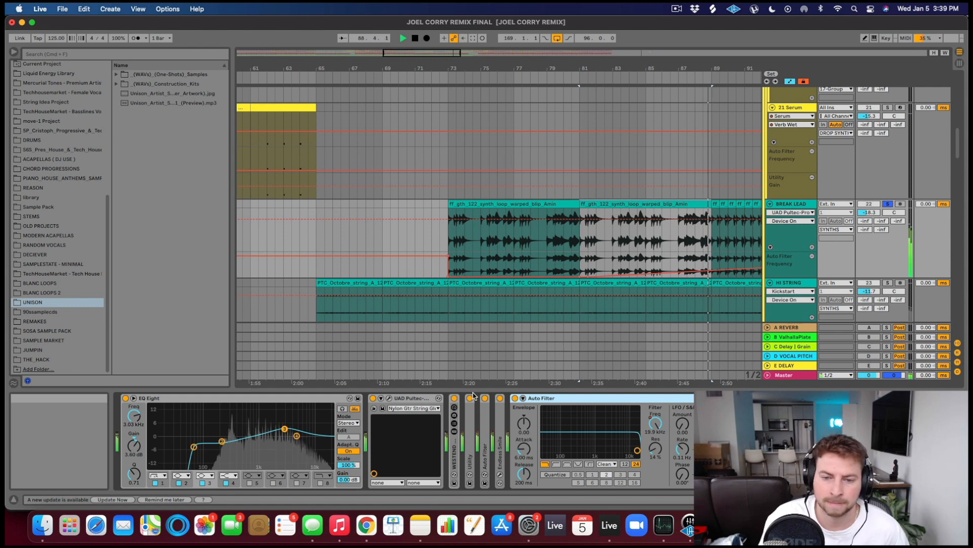
{"action": "key", "text": "space"}
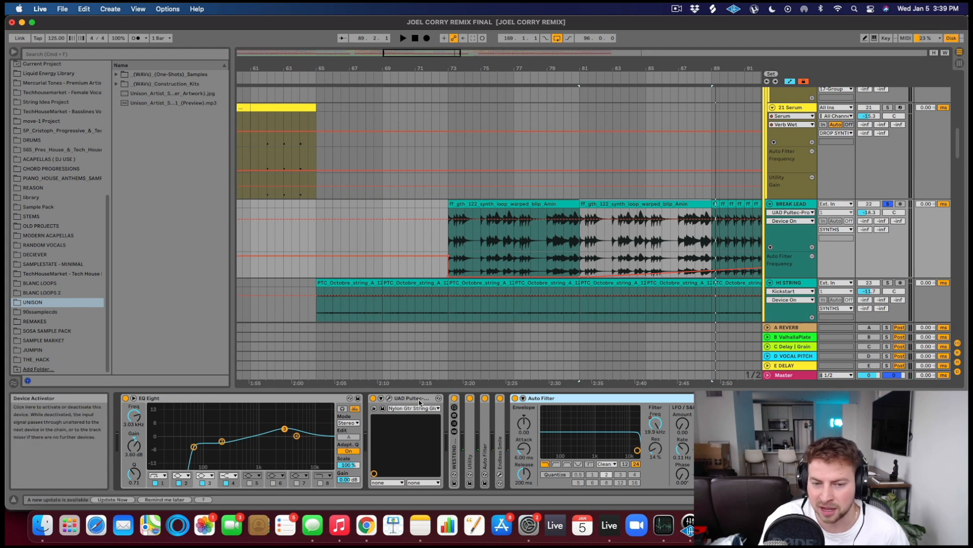
Expand the WESTEND VOCALS rack and the first Auto Filter on BREAK LEAD in turn, collapsing each again
{"action": "double_click", "coordinate": [455, 451]}
{"action": "double_click", "coordinate": [481, 398]}
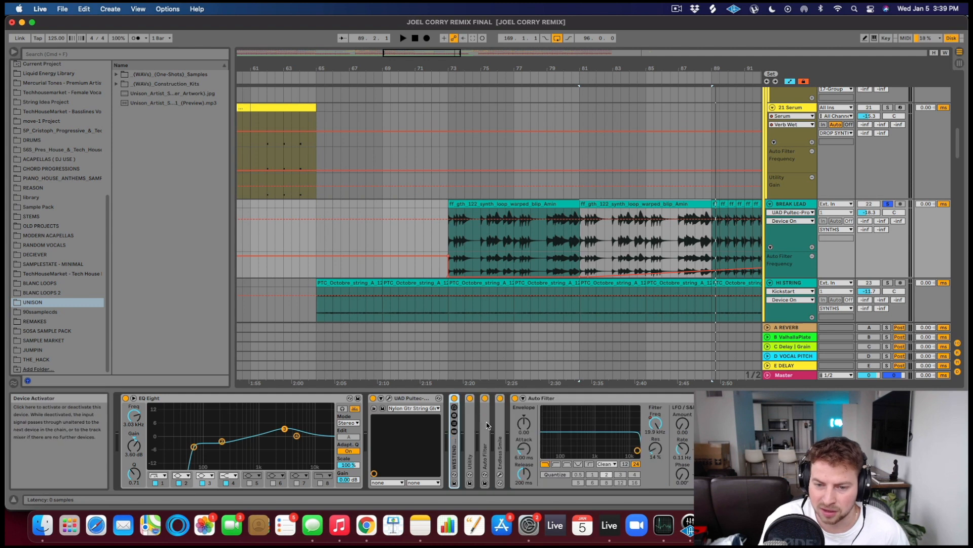
{"action": "double_click", "coordinate": [484, 429]}
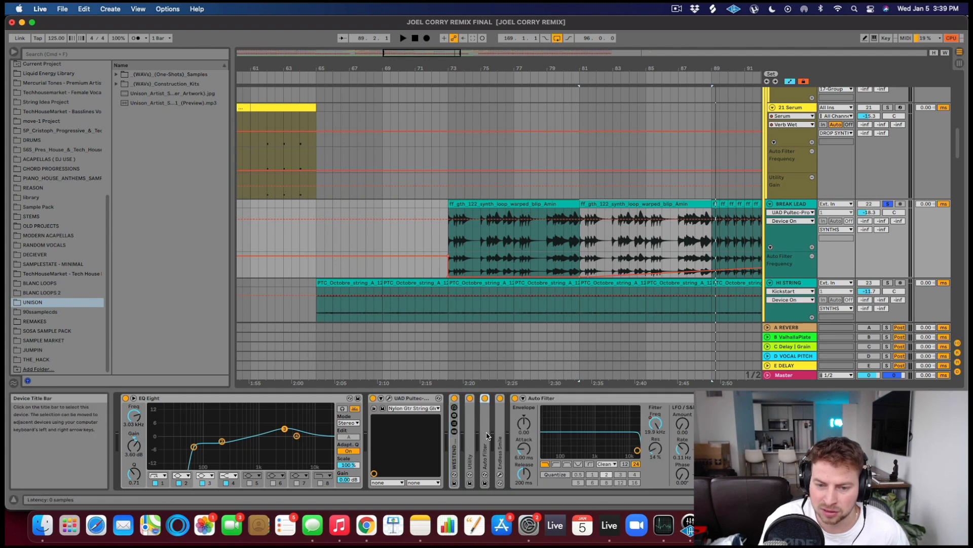
{"action": "double_click", "coordinate": [622, 399]}
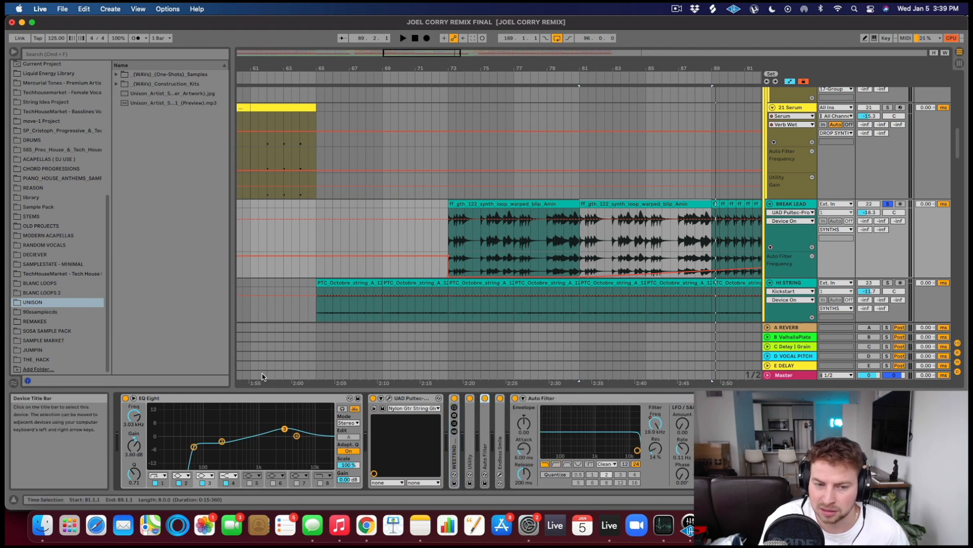
Play the break from bar 73 with BREAK LEAD out of solo while showing its Auto Filter Frequency automation rising between bars 73 and 81
{"action": "left_click", "coordinate": [451, 203]}
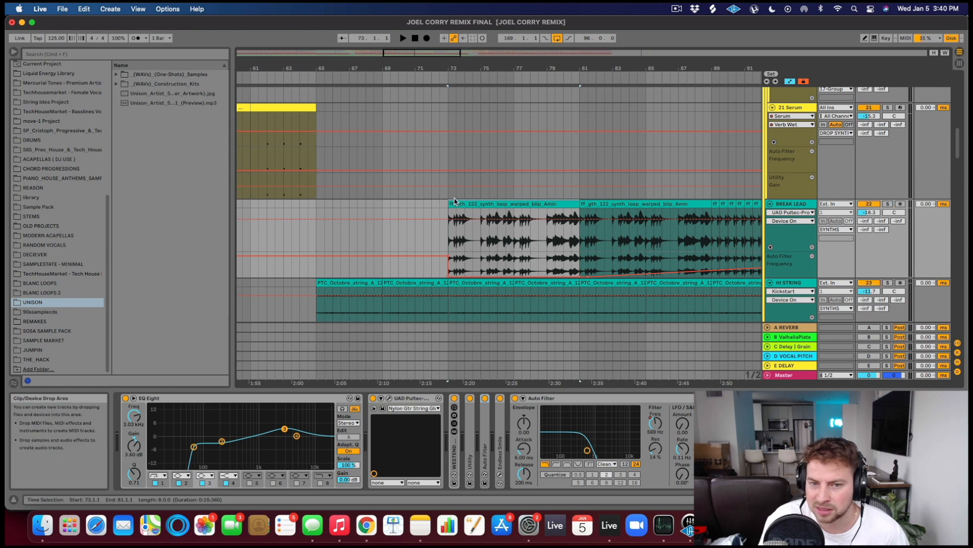
{"action": "key", "text": "space"}
{"action": "left_click", "coordinate": [786, 211]}
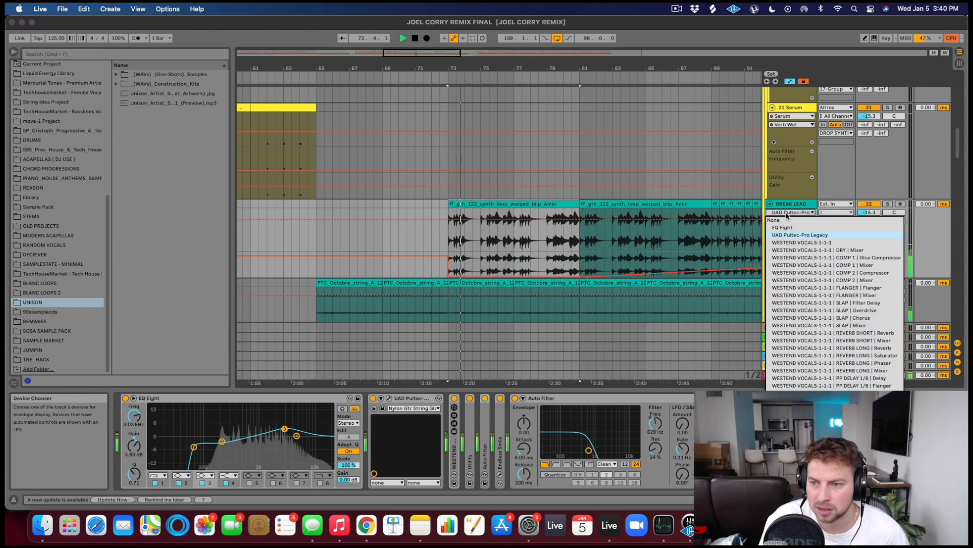
{"action": "left_click", "coordinate": [847, 218]}
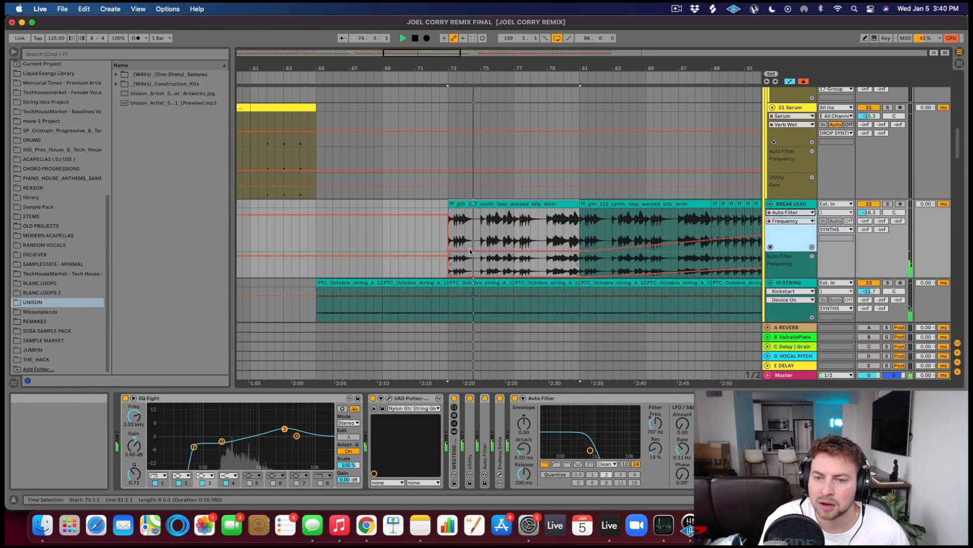
{"action": "left_click", "coordinate": [848, 215]}
{"action": "left_click", "coordinate": [486, 202]}
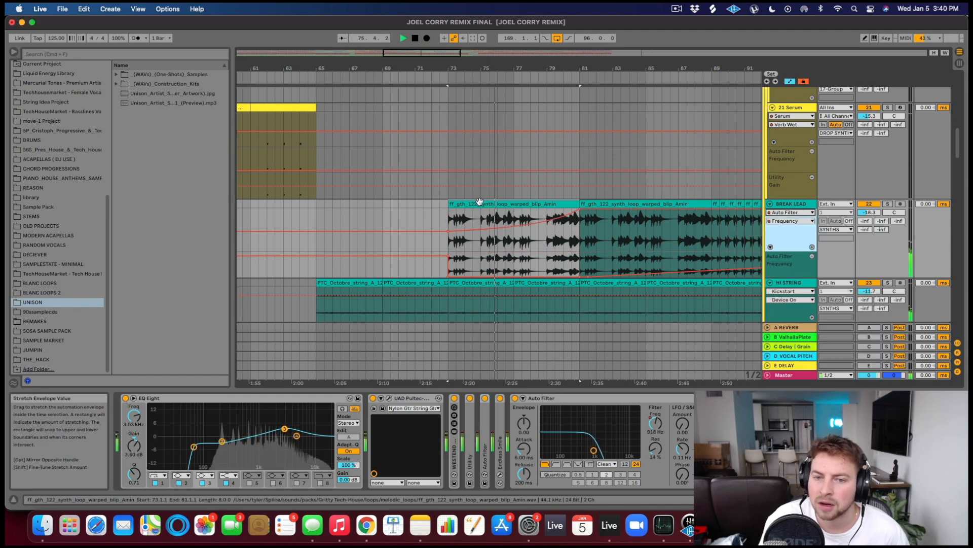
{"action": "left_click_drag", "start_coordinate": [513, 229], "coordinate": [504, 212]}
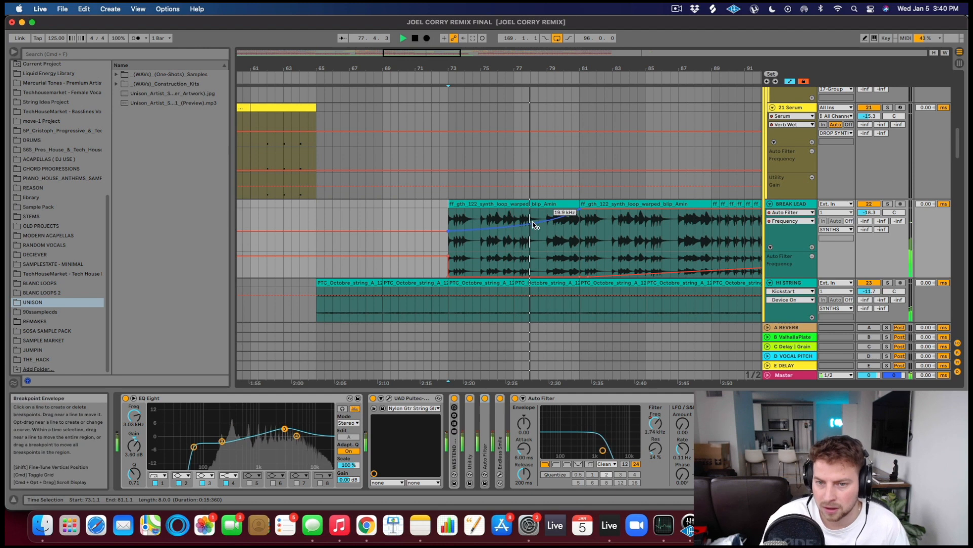
{"action": "key", "text": "space"}
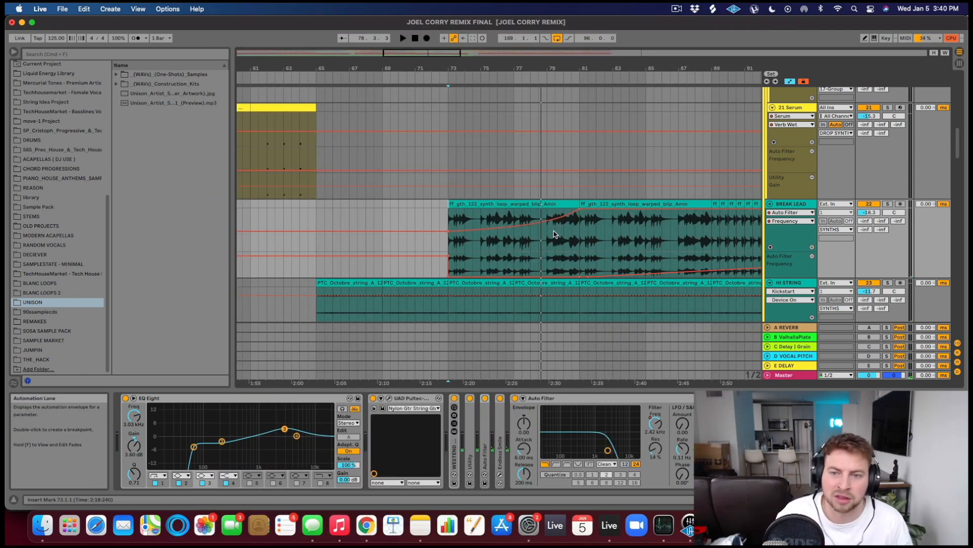
{"action": "left_click", "coordinate": [572, 184]}
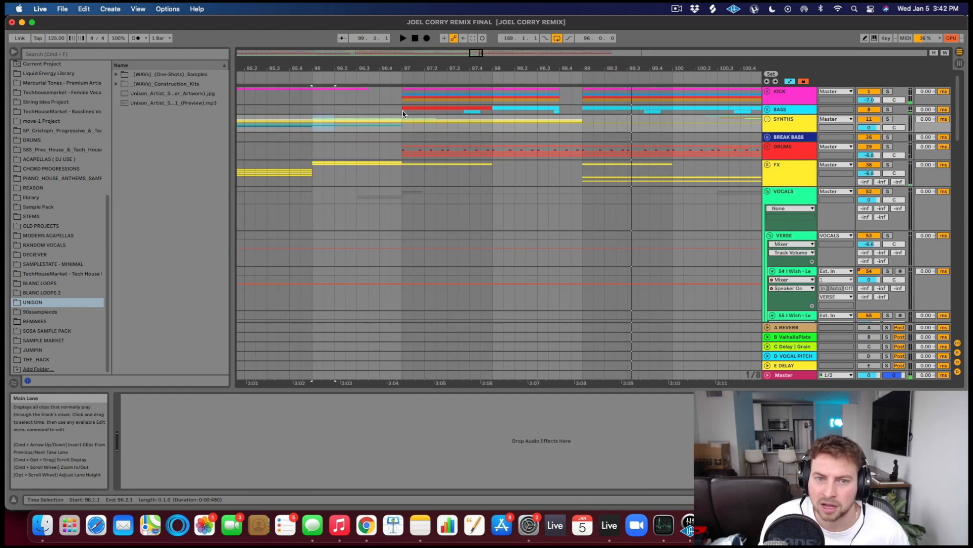
Highlight bars 97 to 99 across the KICK to FX groups, and fold the VOCALS and EXTRA DRUMS groups
{"action": "left_click_drag", "start_coordinate": [402, 90], "coordinate": [583, 185]}
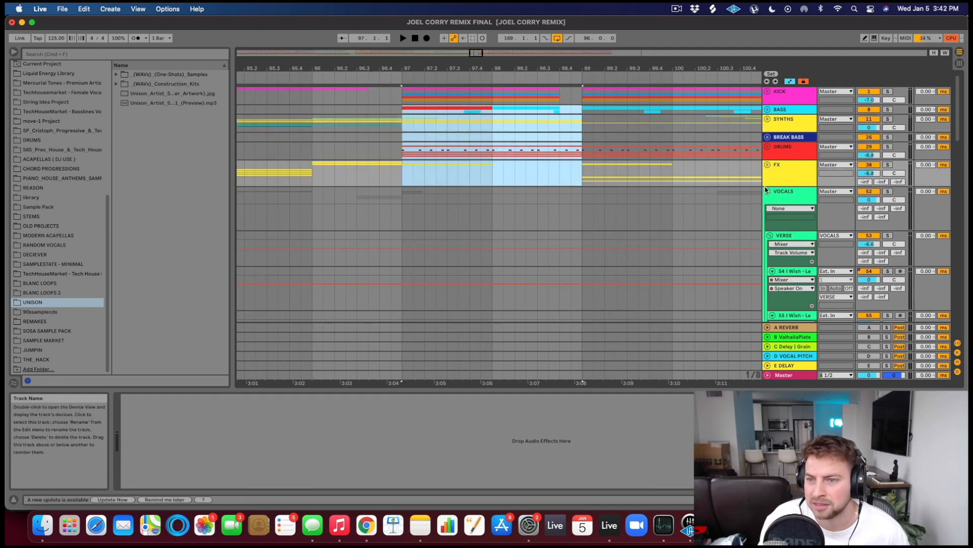
{"action": "left_click", "coordinate": [767, 191]}
{"action": "left_click_drag", "start_coordinate": [453, 69], "coordinate": [495, 47]}
{"action": "scroll", "coordinate": [569, 232], "scroll_direction": "down", "scroll_amount": 5}
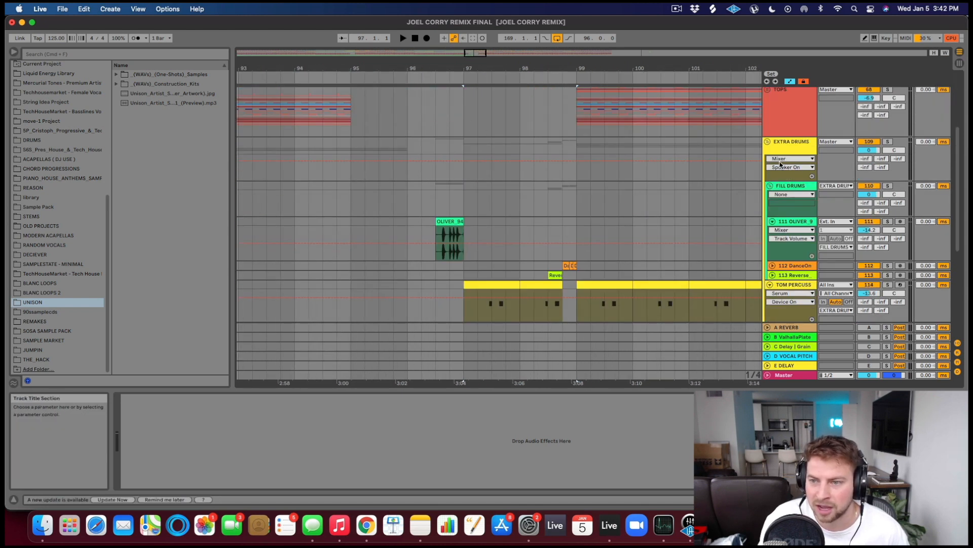
{"action": "left_click", "coordinate": [768, 141]}
{"action": "scroll", "coordinate": [498, 232], "scroll_direction": "up", "scroll_amount": 5}
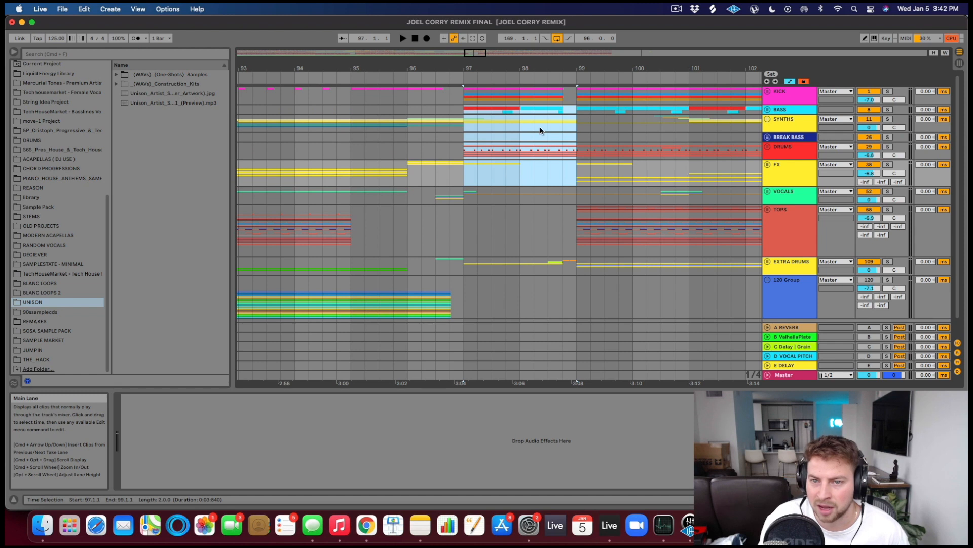
Unfold the SYNTHS group and its DROP SYNTHS subgroup around bar 98
{"action": "left_click", "coordinate": [541, 131]}
{"action": "left_click", "coordinate": [768, 120]}
{"action": "scroll", "coordinate": [499, 230], "scroll_direction": "down", "scroll_amount": 5}
{"action": "left_click", "coordinate": [770, 201]}
Unfold the 20 Serum track to show its Pitch Bend automation, and place the insert marker there at bar 98
{"action": "scroll", "coordinate": [638, 274], "scroll_direction": "down", "scroll_amount": 3}
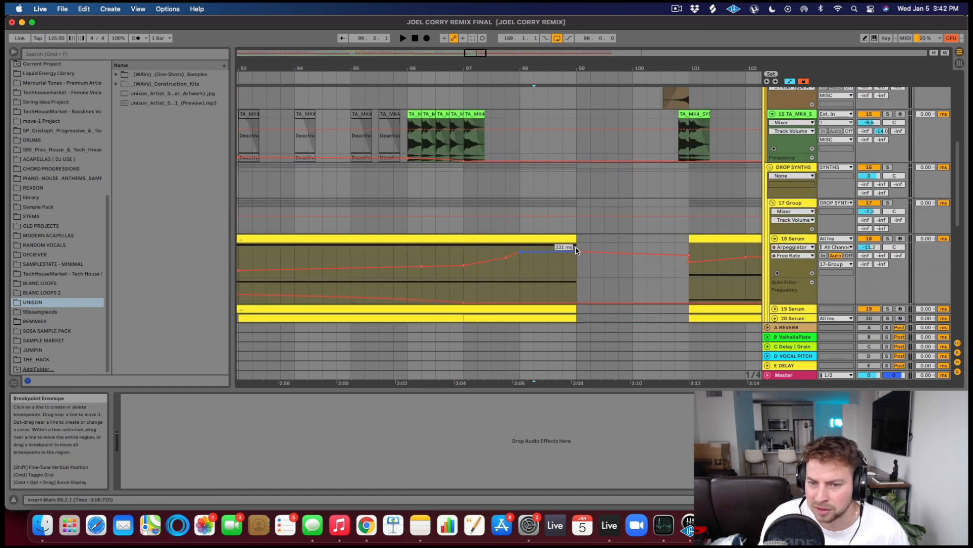
{"action": "scroll", "coordinate": [639, 275], "scroll_direction": "down", "scroll_amount": 1}
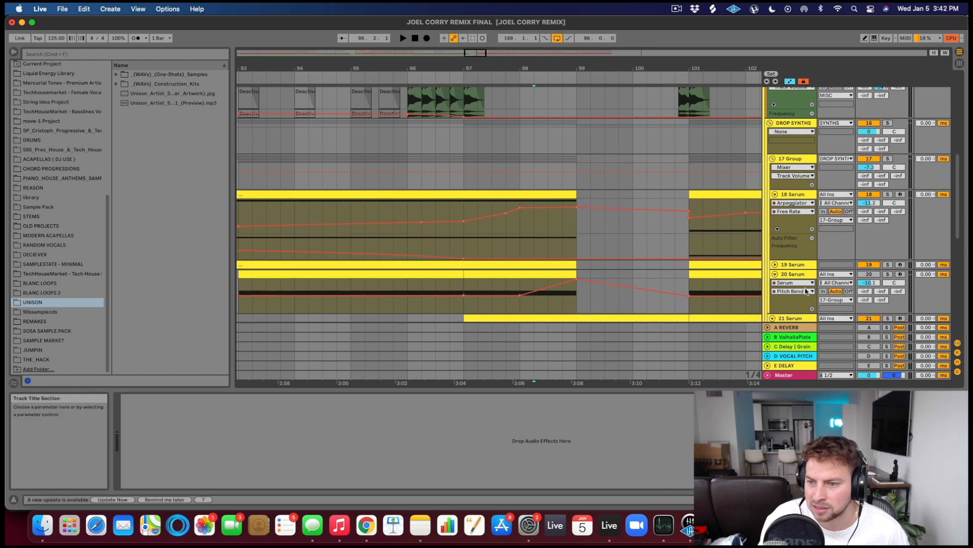
{"action": "left_click", "coordinate": [521, 285]}
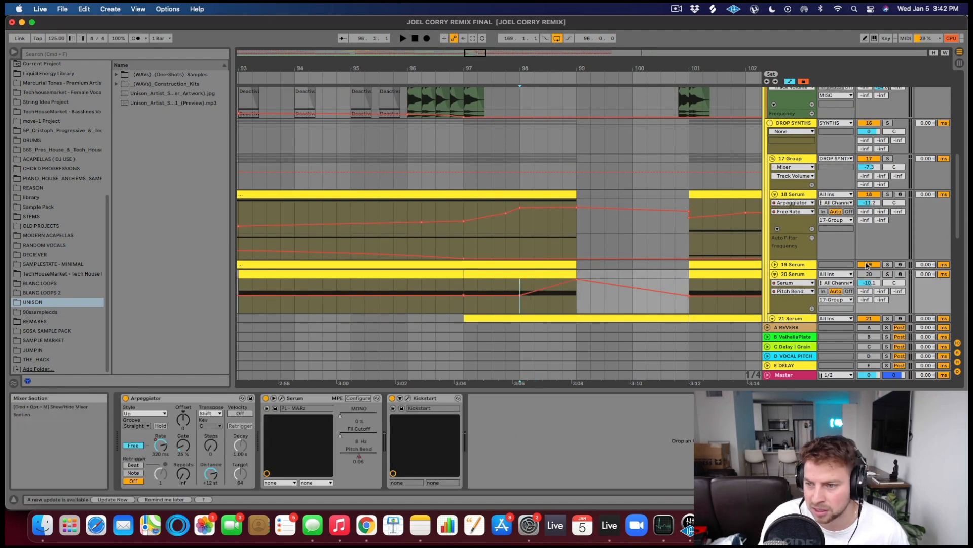
Solo the 18 Serum track and play it from bar 98 to hear its Arpeggiator Free Rate automation
{"action": "left_click", "coordinate": [888, 195]}
{"action": "key", "text": "space"}
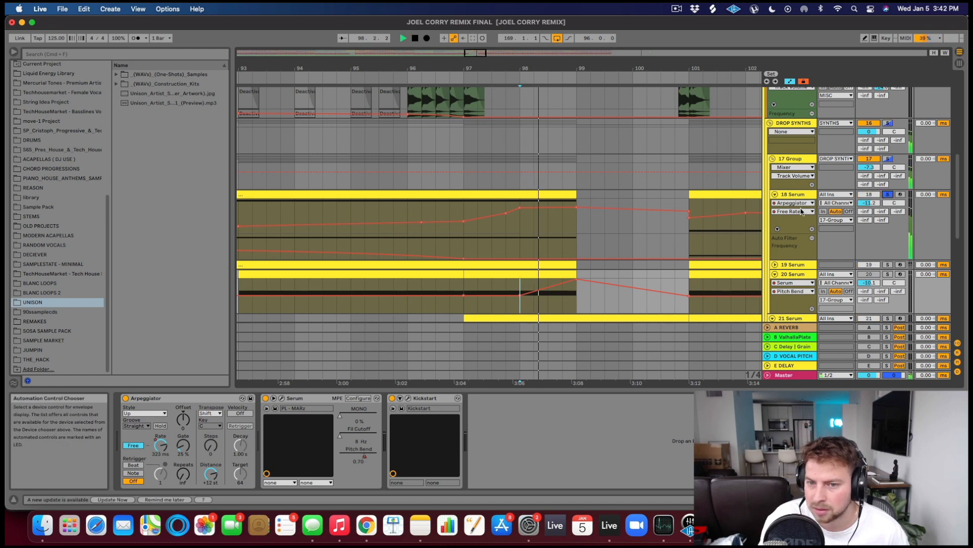
{"action": "key", "text": "space"}
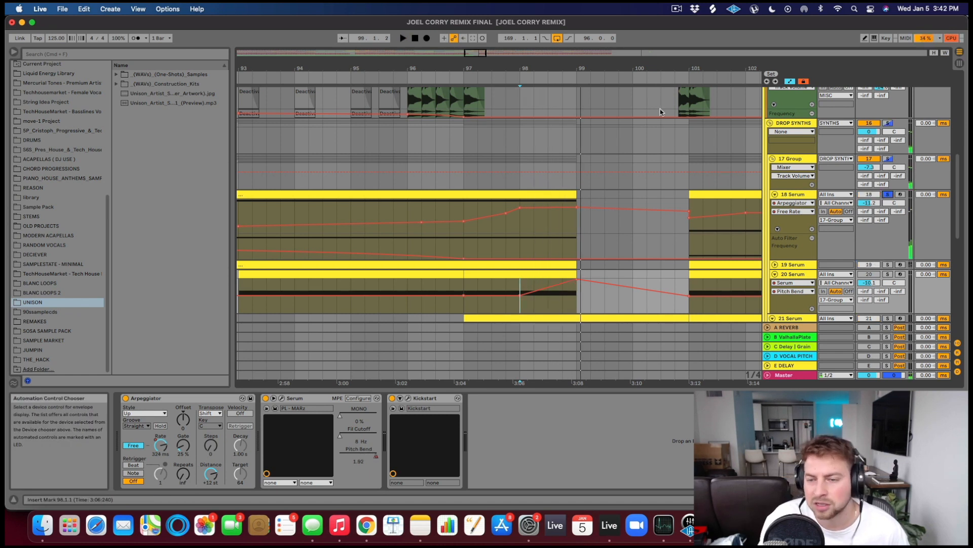
Fold the DROP SYNTHS subgroup and the SYNTHS group
{"action": "left_click", "coordinate": [771, 124]}
{"action": "scroll", "coordinate": [641, 218], "scroll_direction": "up", "scroll_amount": 5}
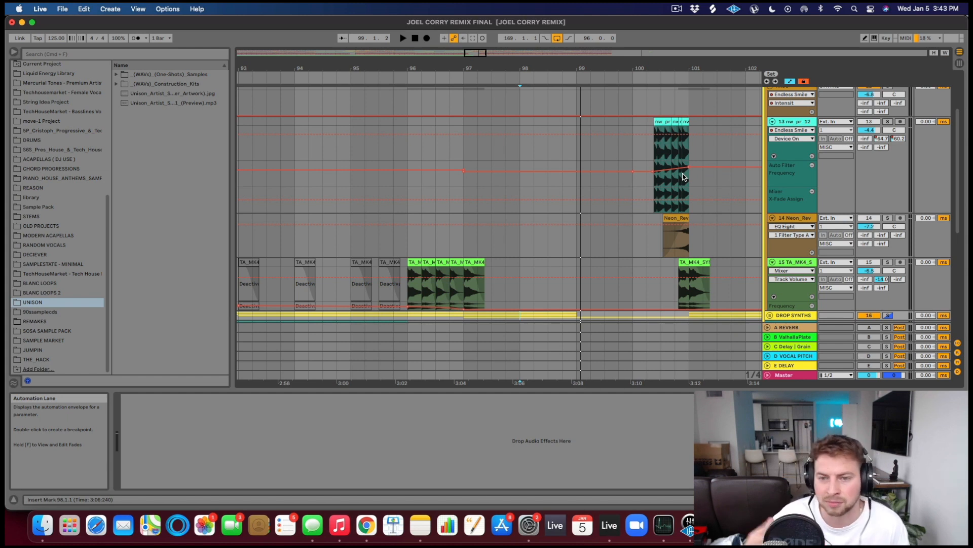
{"action": "scroll", "coordinate": [685, 173], "scroll_direction": "up", "scroll_amount": 5}
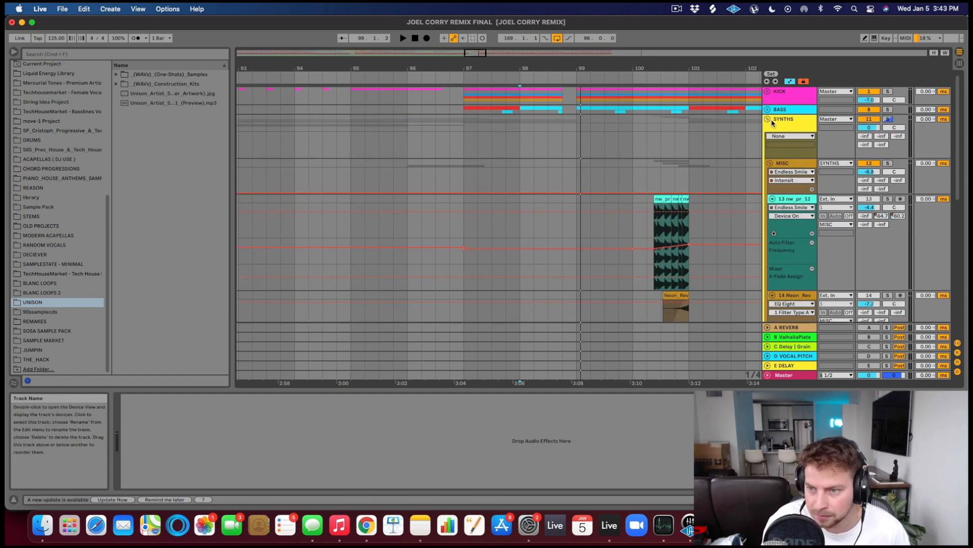
{"action": "left_click", "coordinate": [768, 120]}
Take the SYNTHS group out of solo and play the full mix from beat 3 of bar 98 into the second drop
{"action": "left_click", "coordinate": [574, 116]}
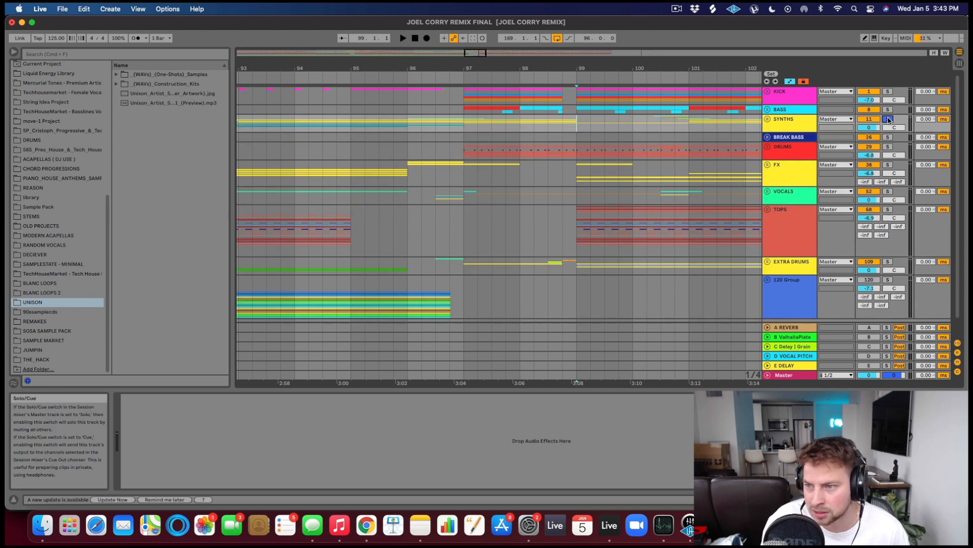
{"action": "left_click", "coordinate": [548, 150]}
{"action": "key", "text": "space"}
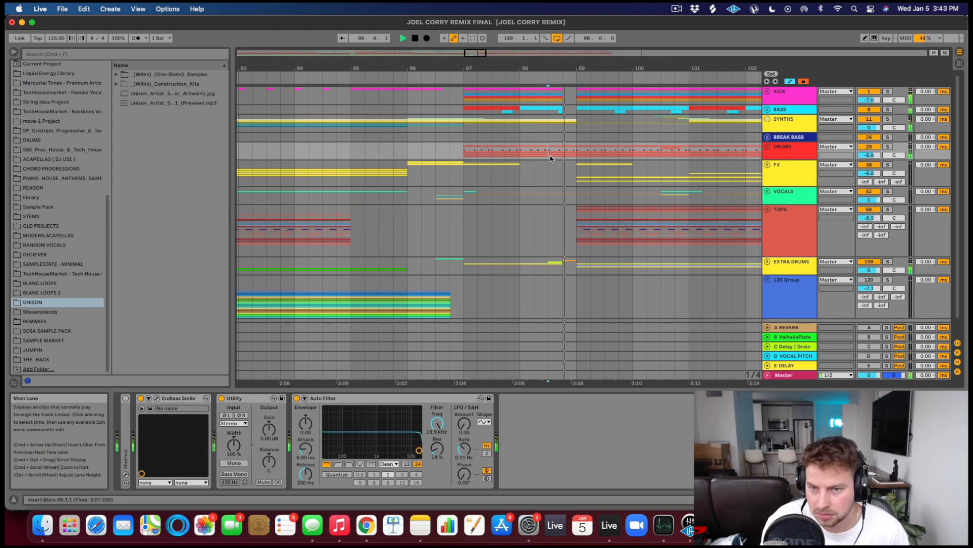
{"action": "left_click_drag", "start_coordinate": [656, 68], "coordinate": [471, 28]}
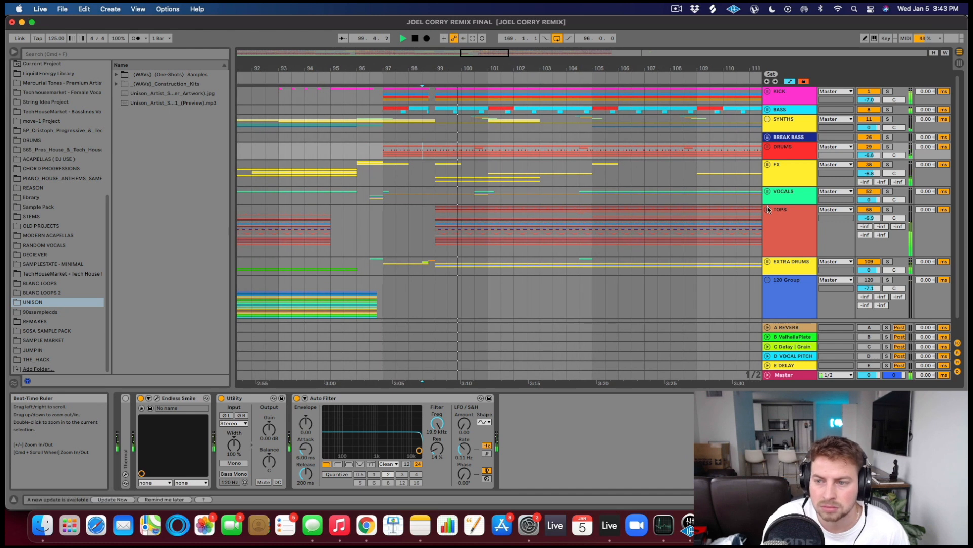
{"action": "scroll", "coordinate": [778, 236], "scroll_direction": "down", "scroll_amount": 2}
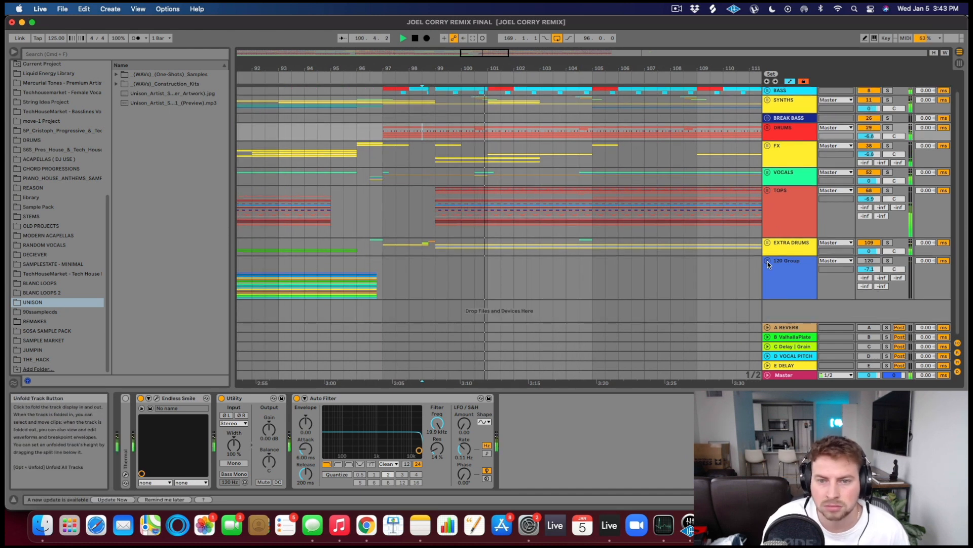
{"action": "left_click_drag", "start_coordinate": [593, 69], "coordinate": [538, 38]}
{"action": "scroll", "coordinate": [630, 205], "scroll_direction": "up", "scroll_amount": 2}
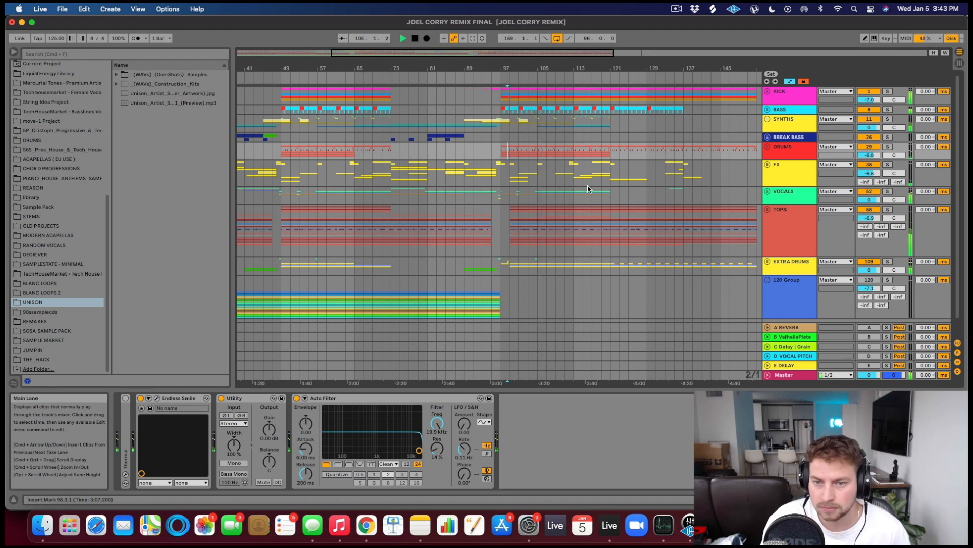
Solo the TOPS group, highlight bars 97 to 125 on it, and play it from bar 105 and from around bar 57
{"action": "left_click", "coordinate": [887, 210]}
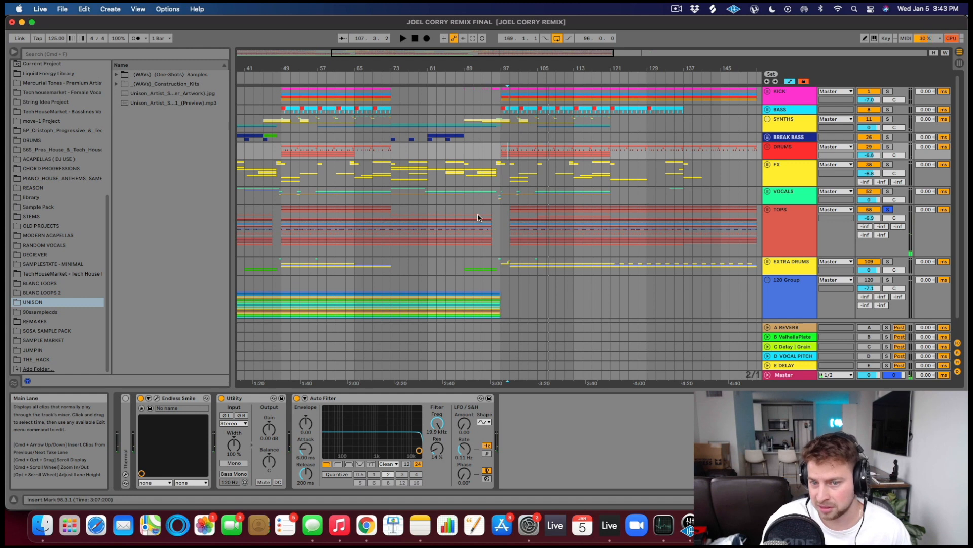
{"action": "left_click_drag", "start_coordinate": [504, 216], "coordinate": [628, 215]}
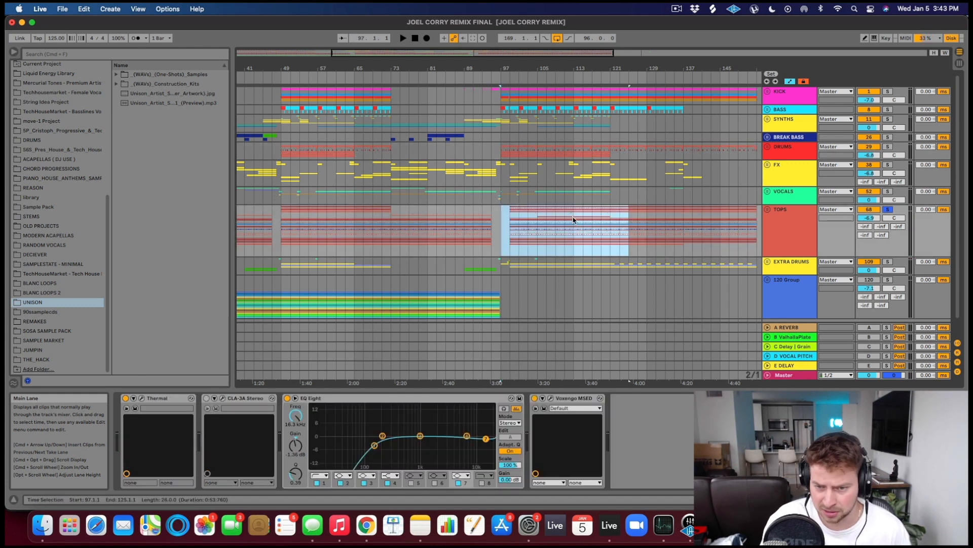
{"action": "left_click", "coordinate": [535, 224]}
{"action": "key", "text": "space"}
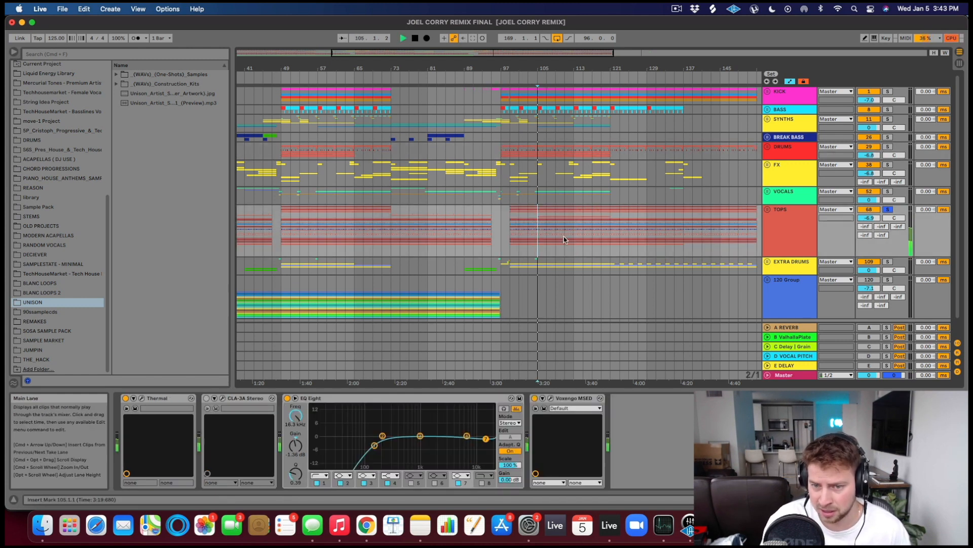
{"action": "left_click", "coordinate": [318, 228]}
{"action": "key", "text": "space"}
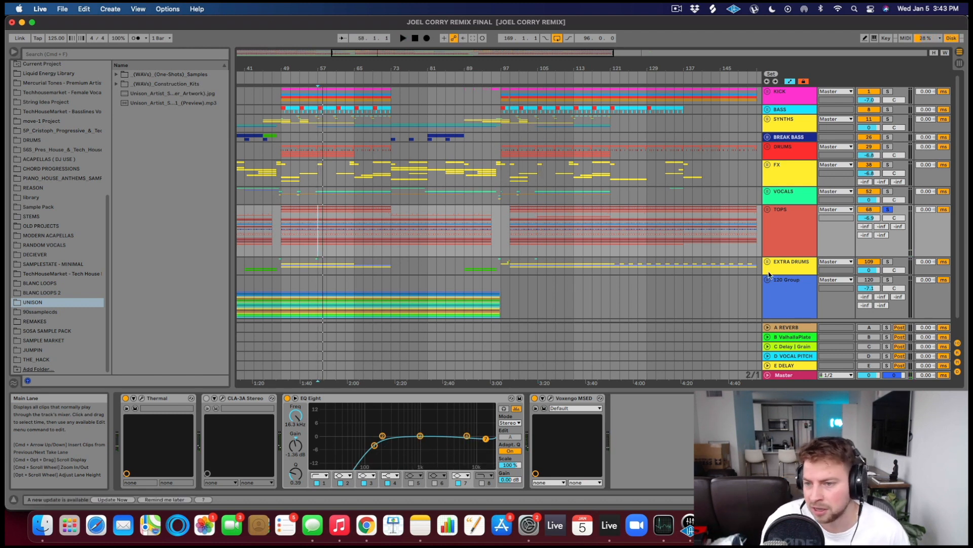
Highlight bars 105 to 125 on the TOPS group
{"action": "scroll", "coordinate": [649, 231], "scroll_direction": "down", "scroll_amount": 2}
{"action": "left_click_drag", "start_coordinate": [540, 196], "coordinate": [628, 197]}
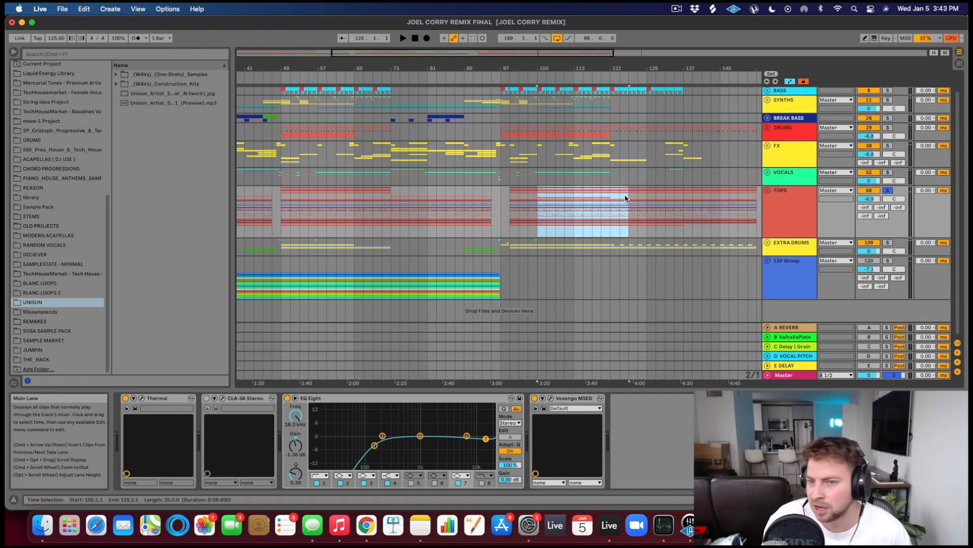
{"action": "scroll", "coordinate": [604, 129], "scroll_direction": "up", "scroll_amount": 2}
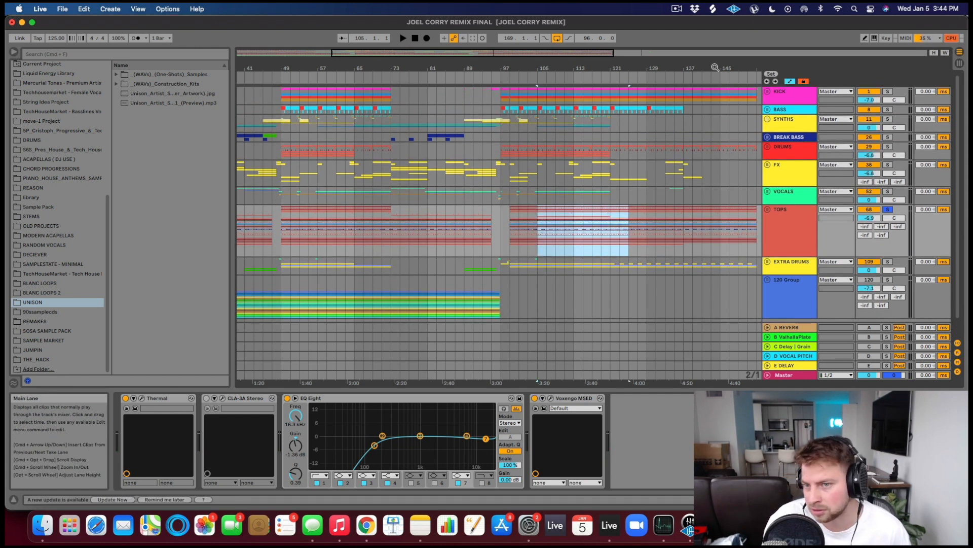
Unfold the 120 Group and collapse all its tracks into a compact list of the I Wish stems
{"action": "left_click_drag", "start_coordinate": [715, 68], "coordinate": [499, 77]}
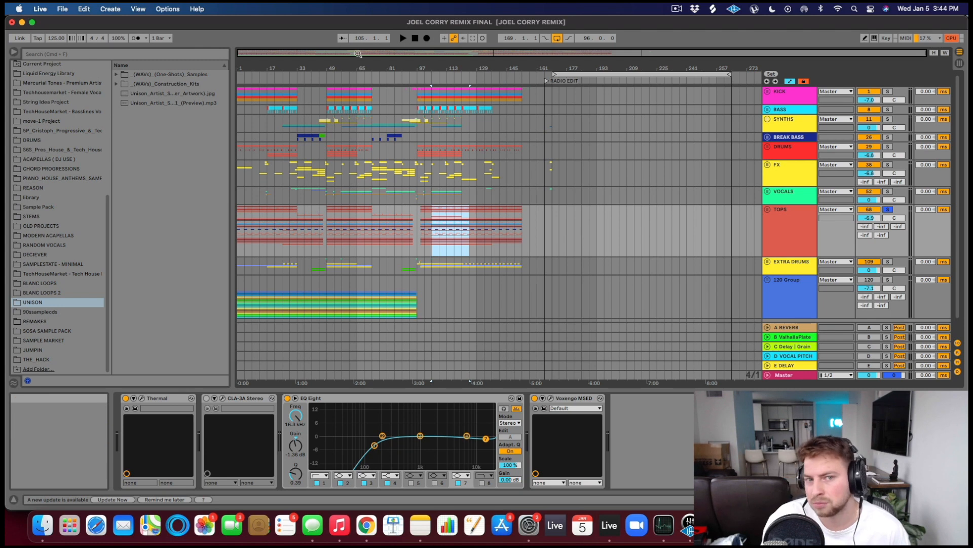
{"action": "left_click_drag", "start_coordinate": [357, 66], "coordinate": [358, 96]}
{"action": "left_click_drag", "start_coordinate": [451, 68], "coordinate": [442, 68]}
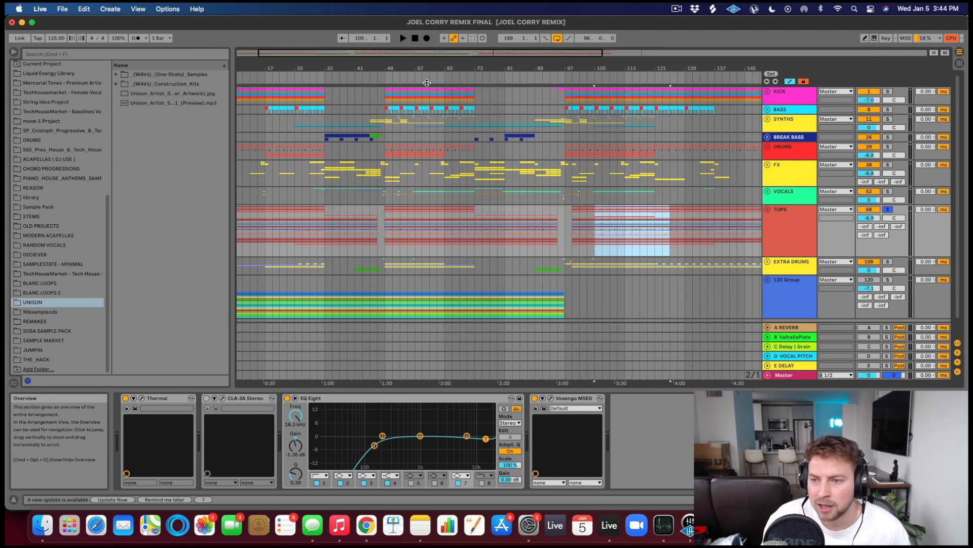
{"action": "scroll", "coordinate": [778, 276], "scroll_direction": "down", "scroll_amount": 2}
{"action": "left_click", "coordinate": [766, 261]}
{"action": "scroll", "coordinate": [758, 252], "scroll_direction": "down", "scroll_amount": 5}
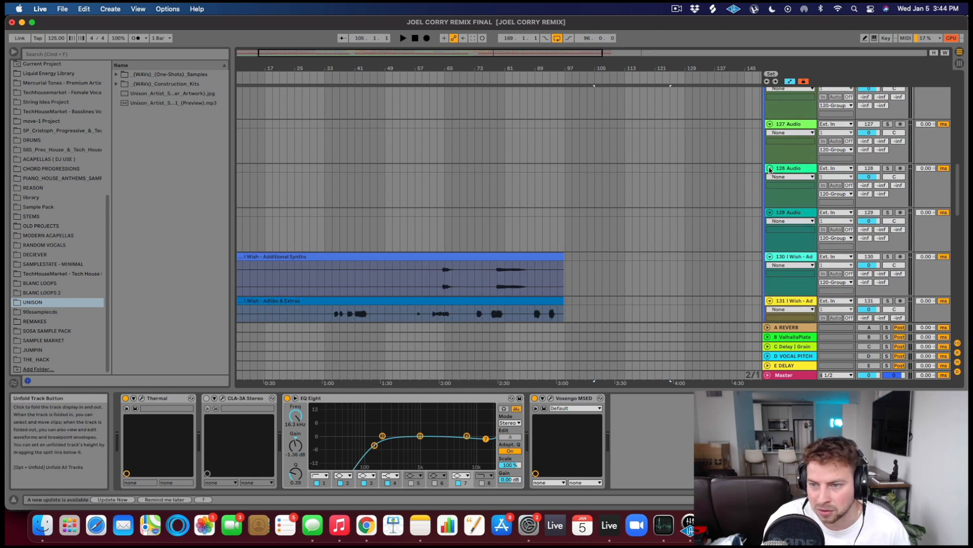
{"action": "left_click", "coordinate": [770, 169], "text": "alt"}
Expand all the I Wish stem tracks from bar 1 and look through their waveforms down to Gang Vocals
{"action": "left_click_drag", "start_coordinate": [305, 67], "coordinate": [406, 94]}
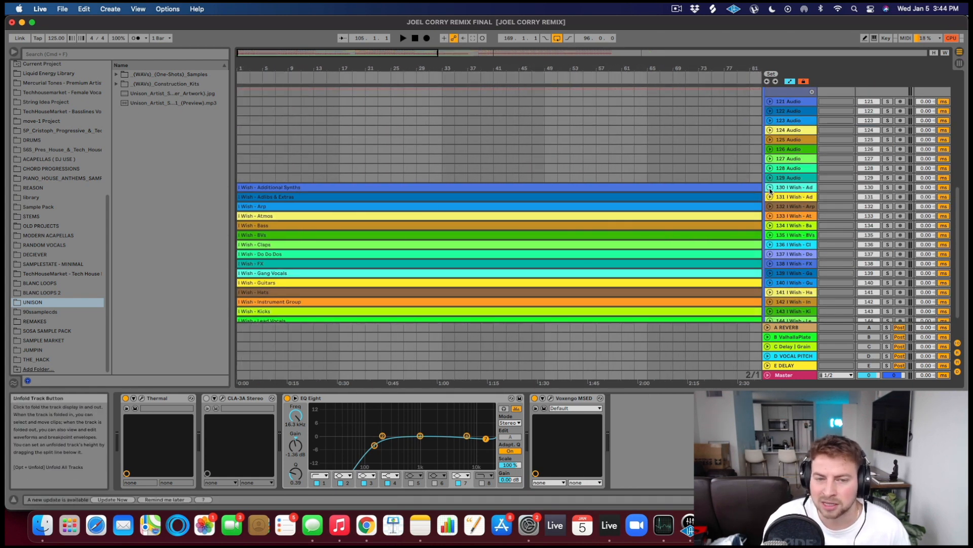
{"action": "left_click", "coordinate": [766, 207], "text": "alt"}
{"action": "scroll", "coordinate": [575, 252], "scroll_direction": "down", "scroll_amount": 3}
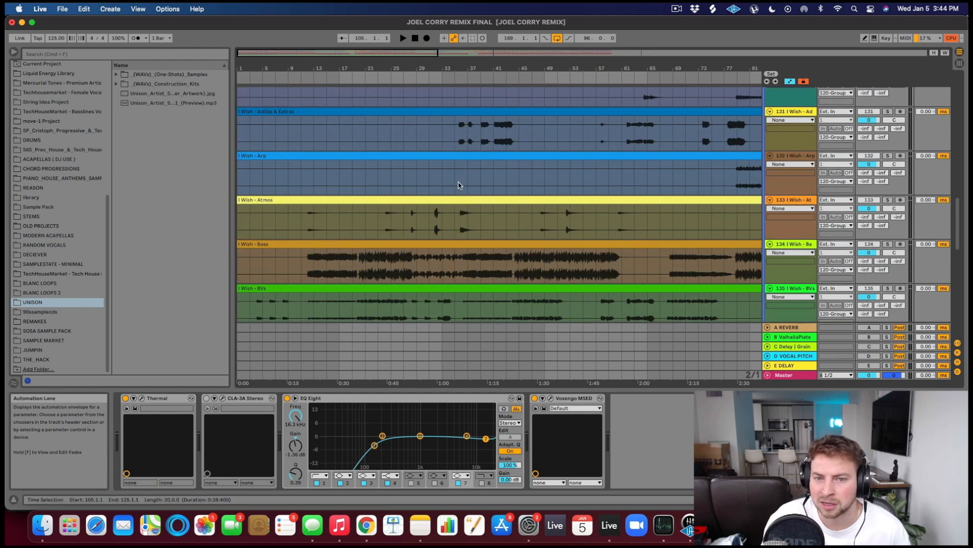
{"action": "scroll", "coordinate": [407, 239], "scroll_direction": "down", "scroll_amount": 5}
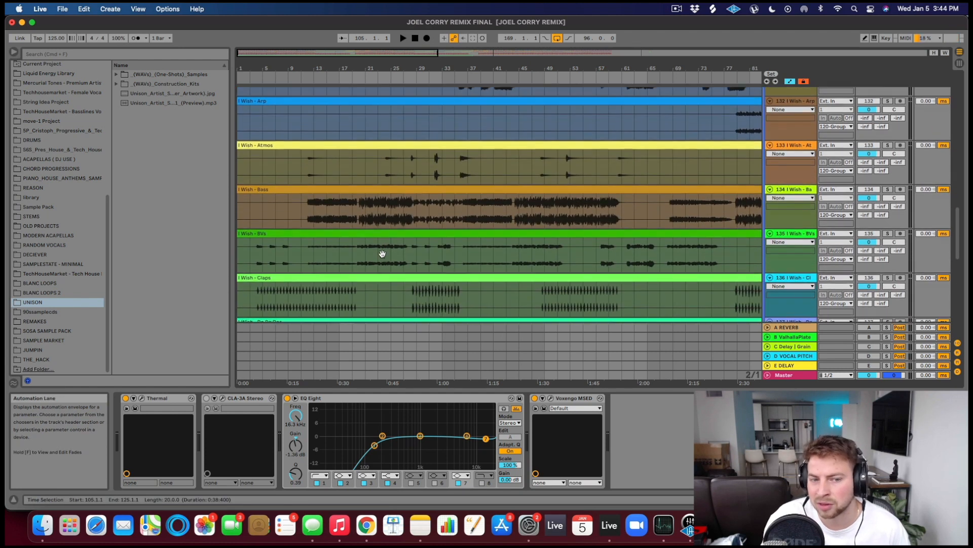
{"action": "scroll", "coordinate": [383, 256], "scroll_direction": "down", "scroll_amount": 4}
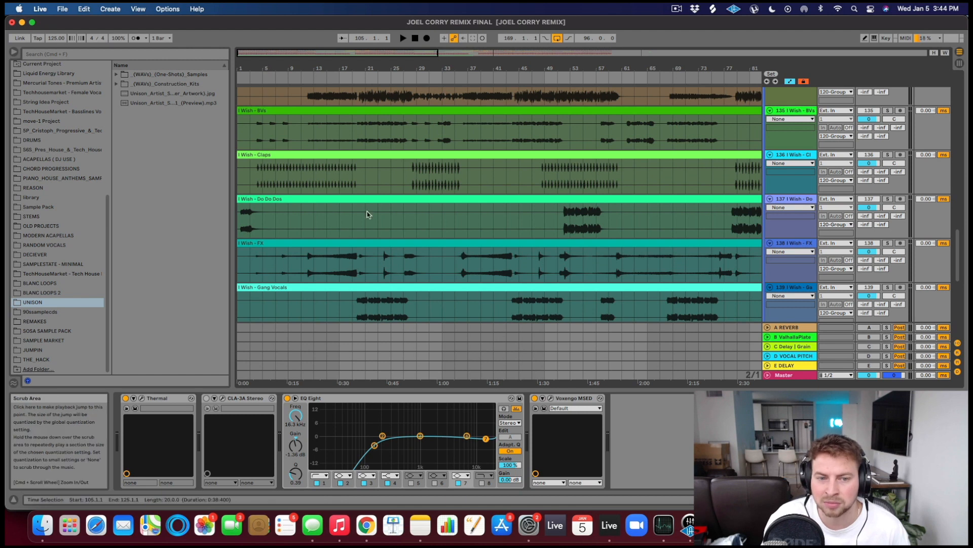
Play the Instrument Group stem in solo from bar 11, from about bar 5 and from bar 53
{"action": "scroll", "coordinate": [396, 280], "scroll_direction": "down", "scroll_amount": 4}
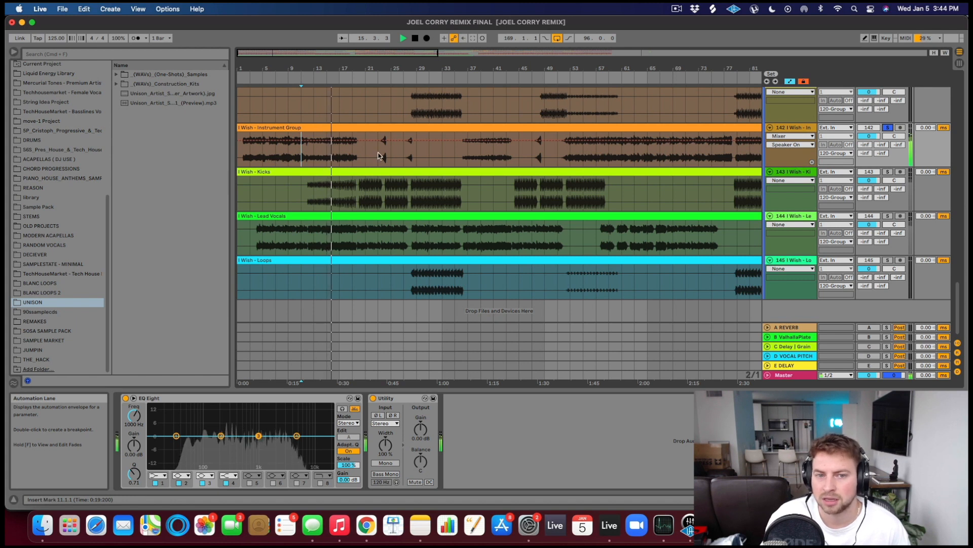
{"action": "left_click", "coordinate": [261, 153]}
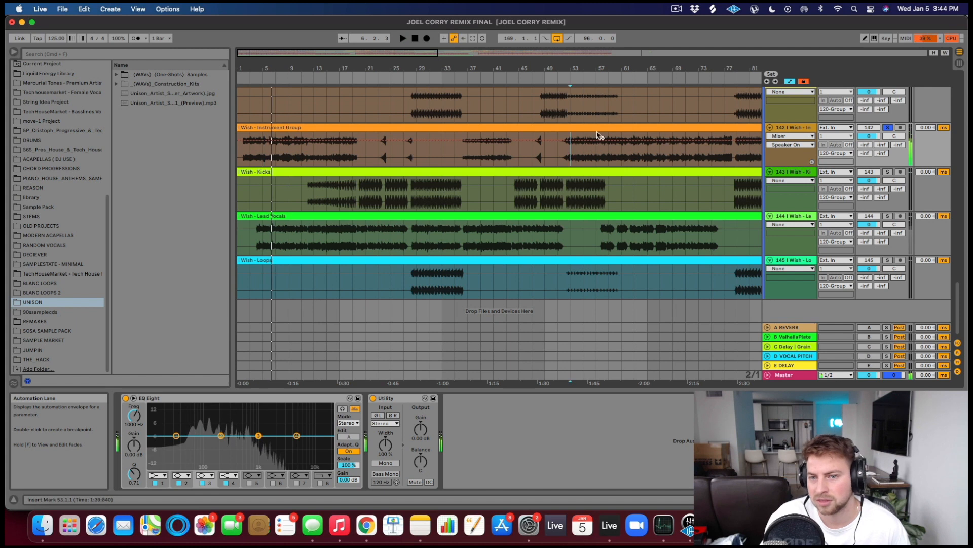
{"action": "left_click", "coordinate": [573, 155]}
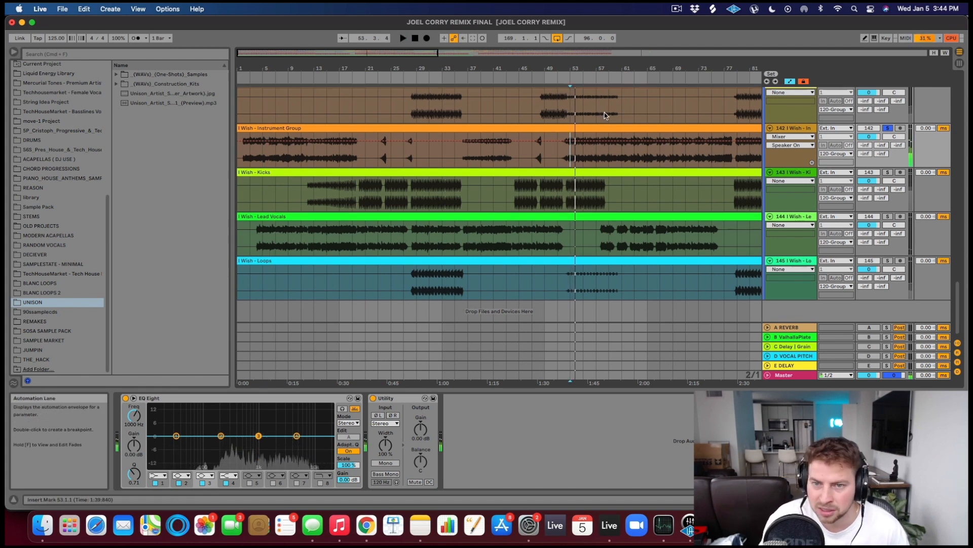
Solo the Guitars stem and play it from bar 29
{"action": "scroll", "coordinate": [514, 198], "scroll_direction": "up", "scroll_amount": 5}
{"action": "scroll", "coordinate": [417, 201], "scroll_direction": "up", "scroll_amount": 2}
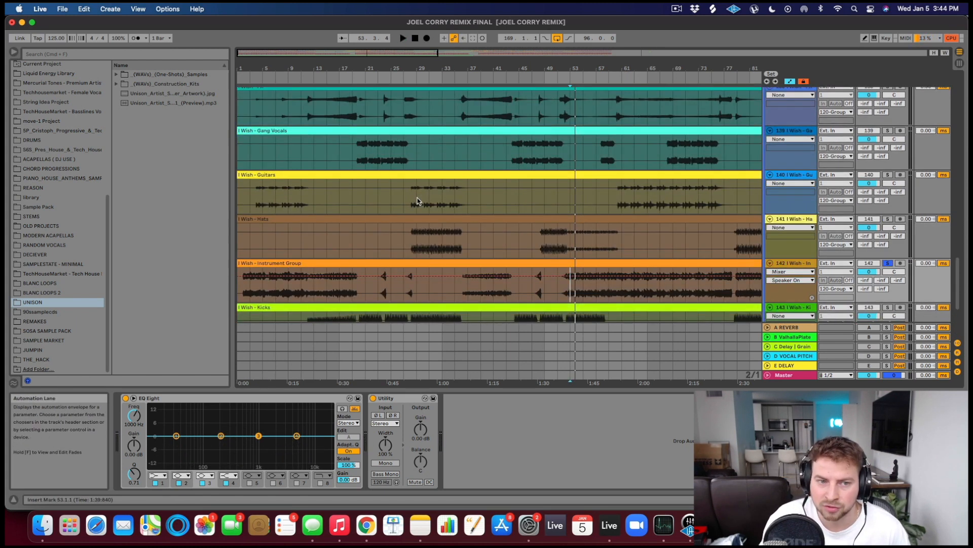
{"action": "left_click", "coordinate": [424, 197]}
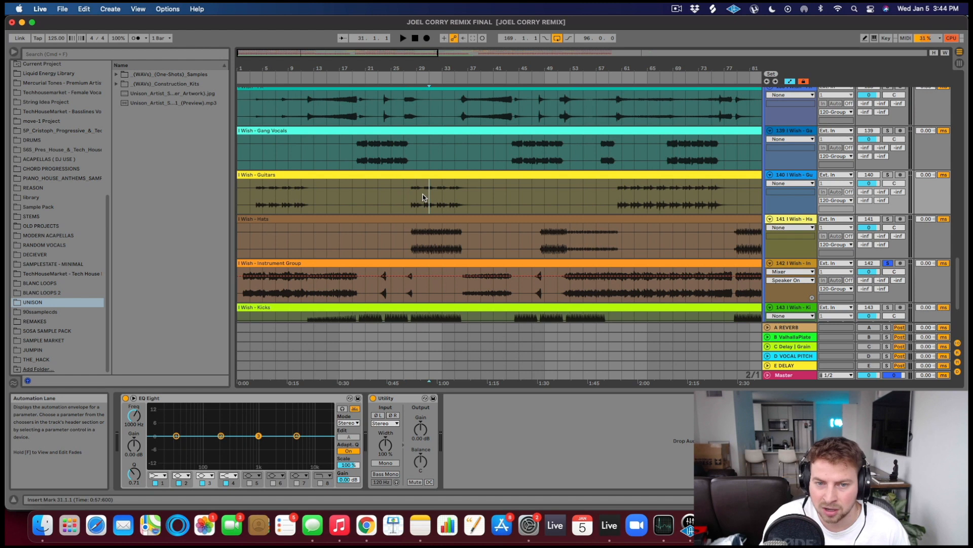
{"action": "left_click", "coordinate": [888, 174]}
{"action": "key", "text": "space"}
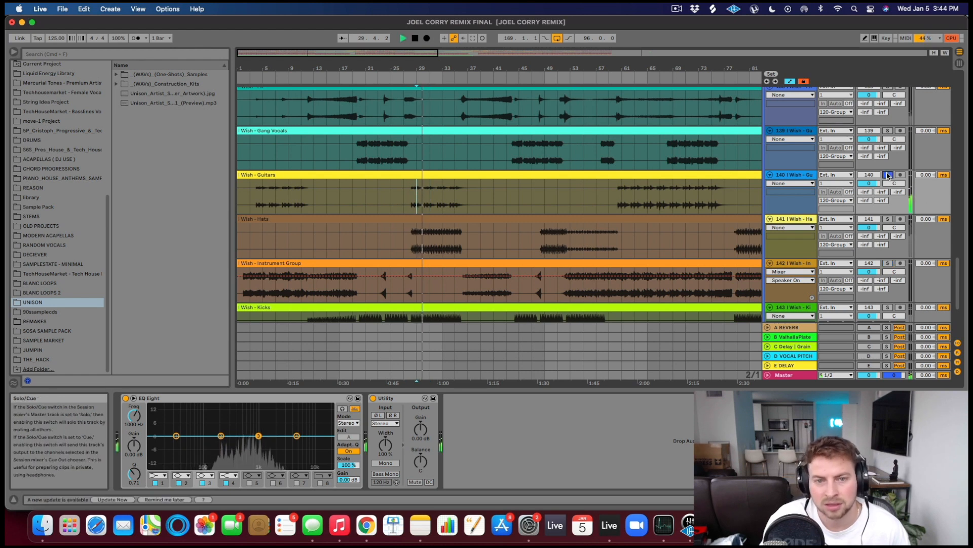
Solo the FX stem and play it from bar 15
{"action": "scroll", "coordinate": [697, 169], "scroll_direction": "up", "scroll_amount": 2}
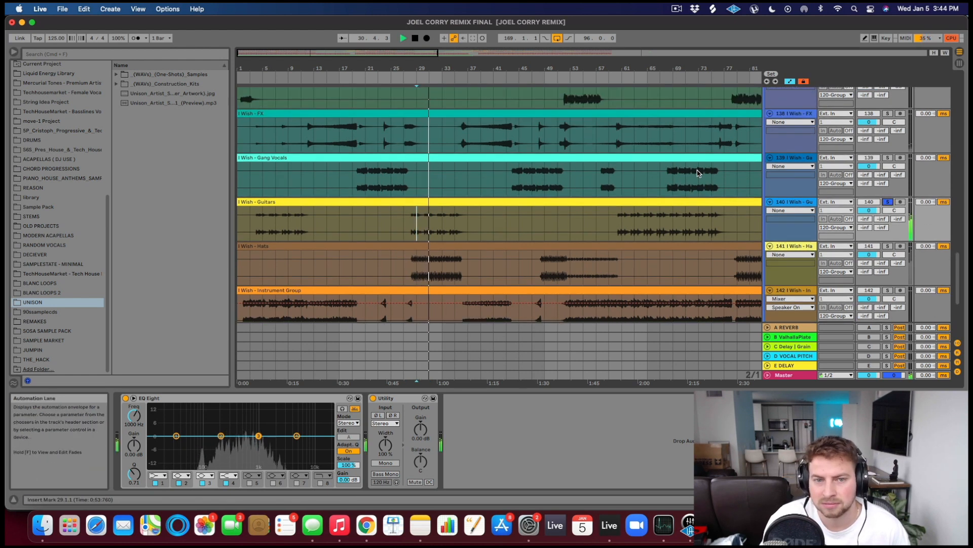
{"action": "left_click", "coordinate": [327, 133]}
{"action": "key", "text": "space"}
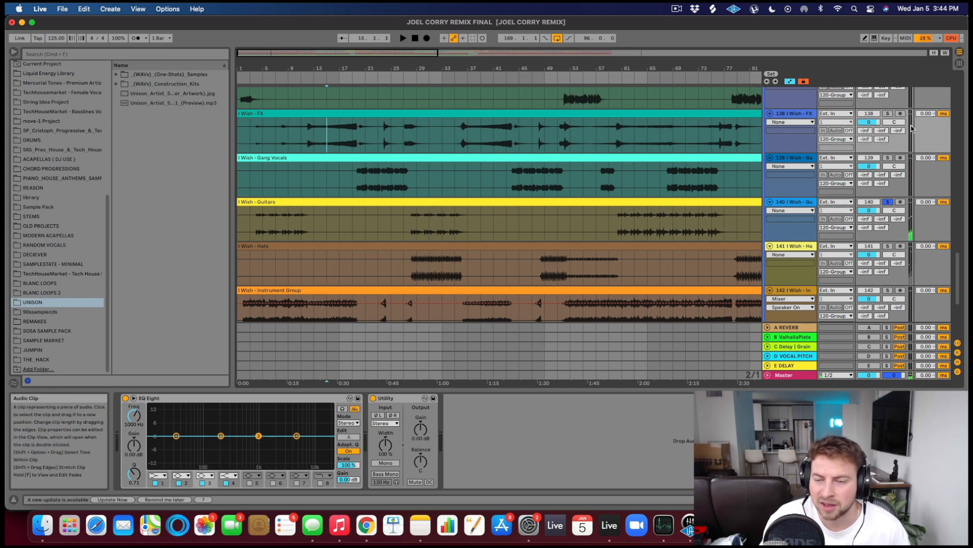
{"action": "left_click", "coordinate": [888, 114]}
{"action": "key", "text": "space"}
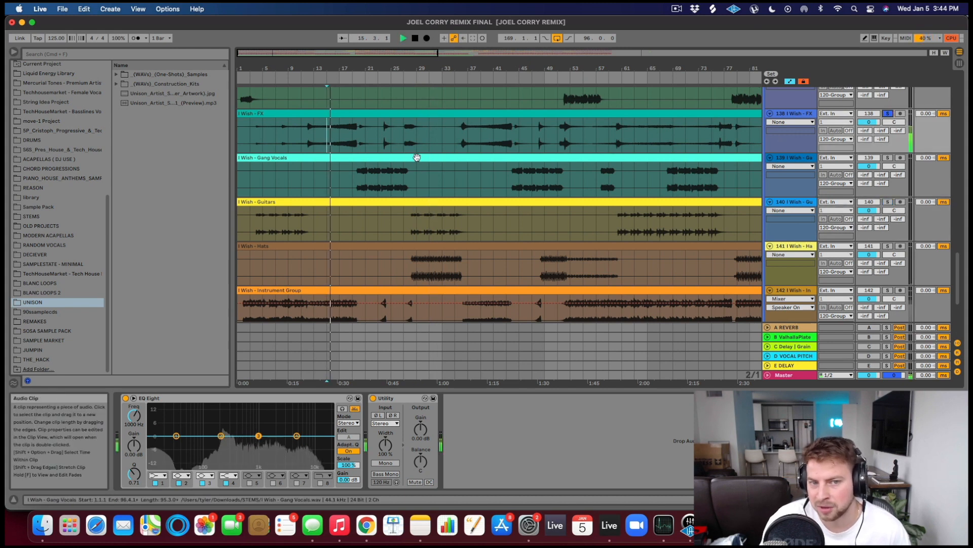
{"action": "scroll", "coordinate": [402, 170], "scroll_direction": "up", "scroll_amount": 5}
{"action": "key", "text": "space"}
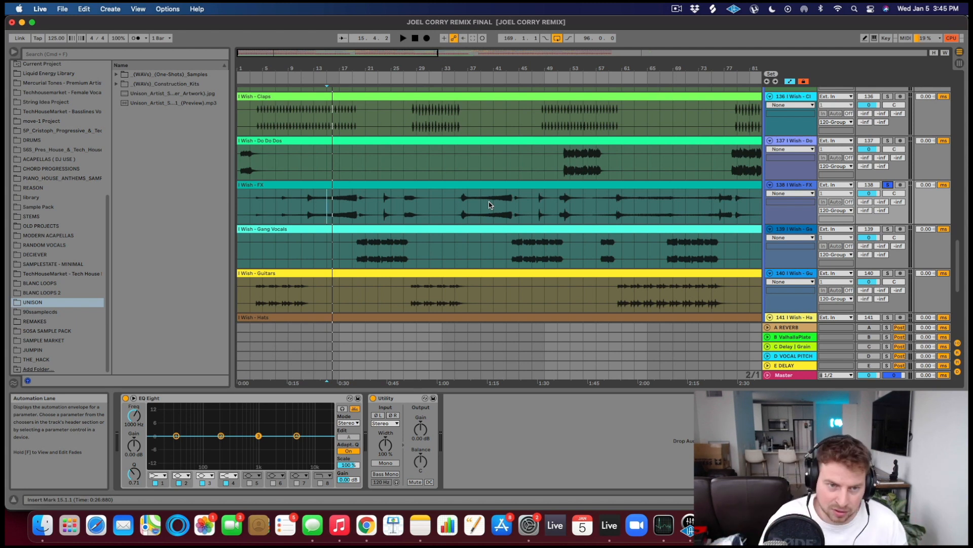
Take the FX stem out of solo and fold the 120 Group
{"action": "scroll", "coordinate": [489, 204], "scroll_direction": "up", "scroll_amount": 4}
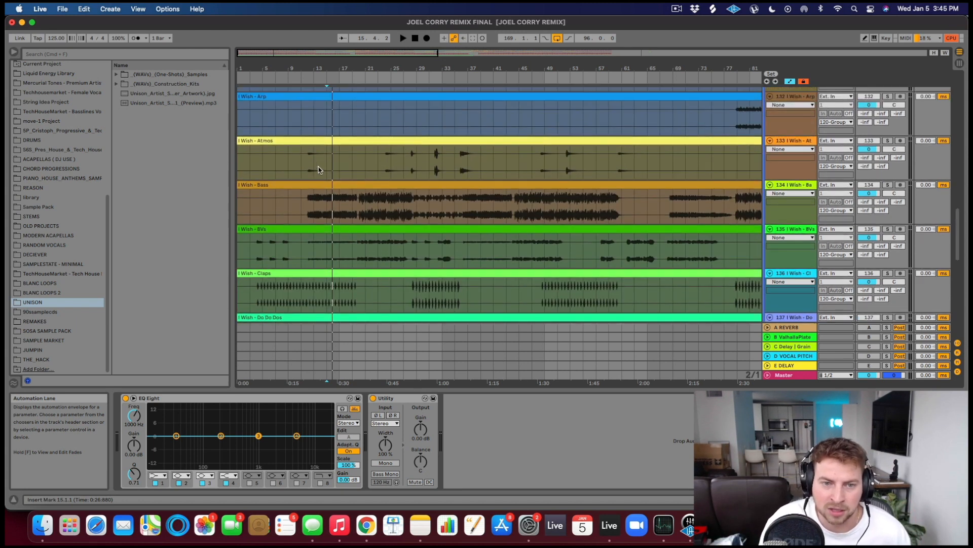
{"action": "scroll", "coordinate": [822, 187], "scroll_direction": "up", "scroll_amount": 3}
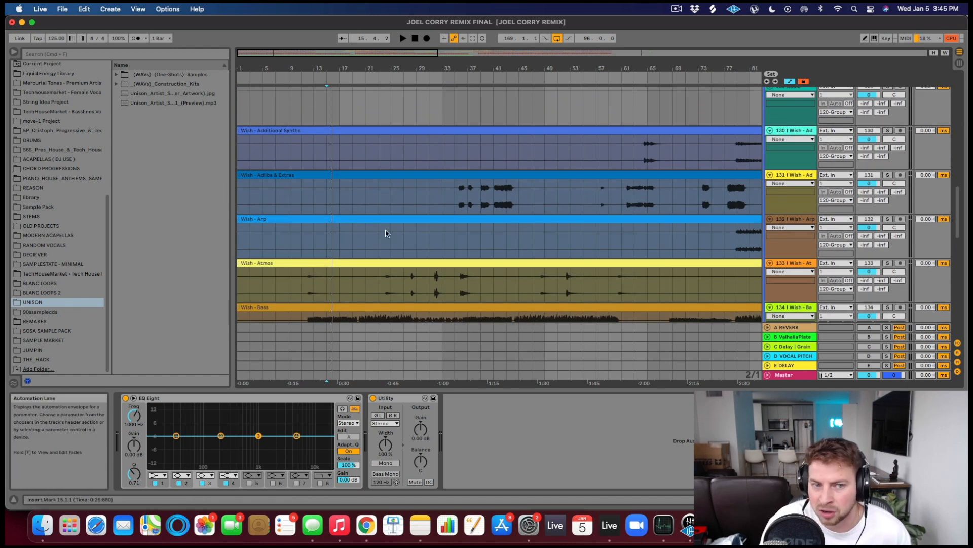
{"action": "scroll", "coordinate": [313, 270], "scroll_direction": "down", "scroll_amount": 11}
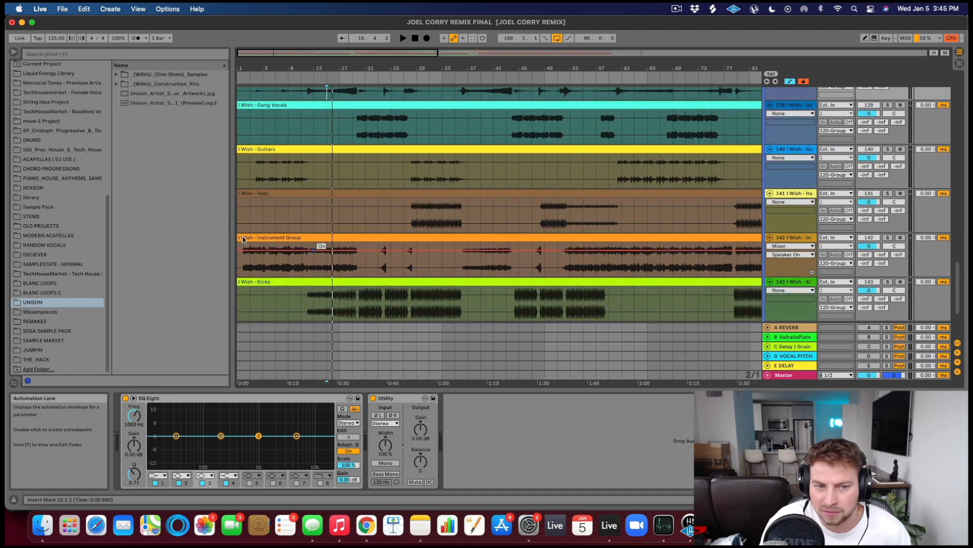
{"action": "scroll", "coordinate": [432, 296], "scroll_direction": "up", "scroll_amount": 4}
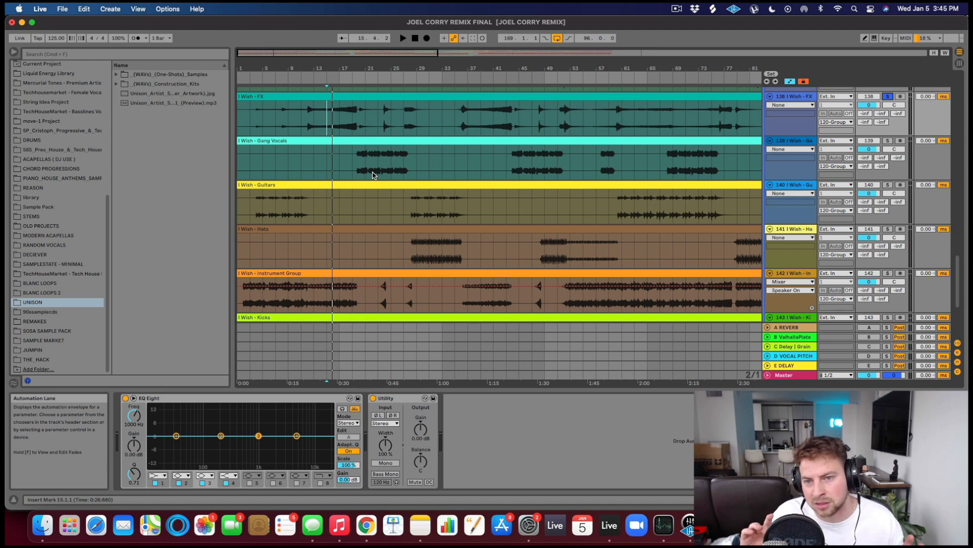
{"action": "scroll", "coordinate": [623, 102], "scroll_direction": "up", "scroll_amount": 10}
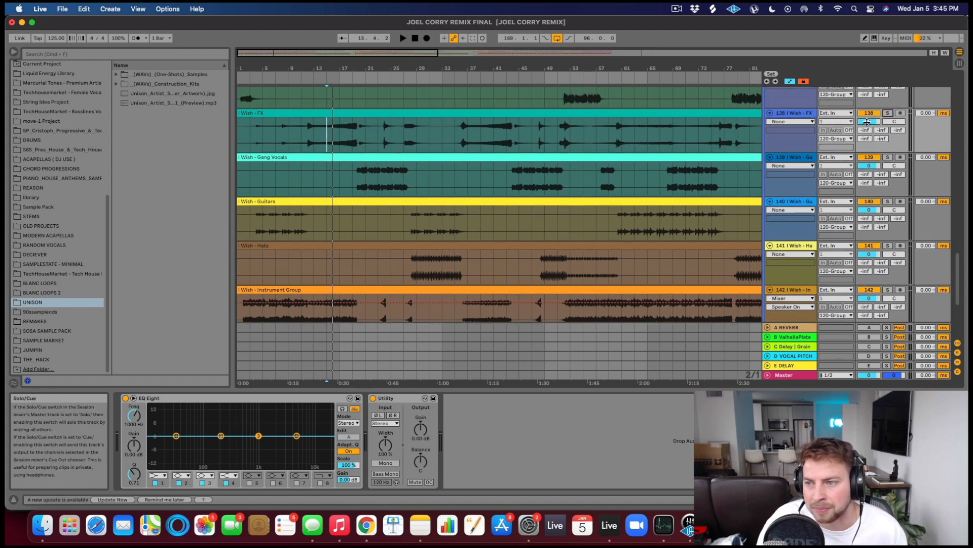
{"action": "scroll", "coordinate": [765, 150], "scroll_direction": "up", "scroll_amount": 10}
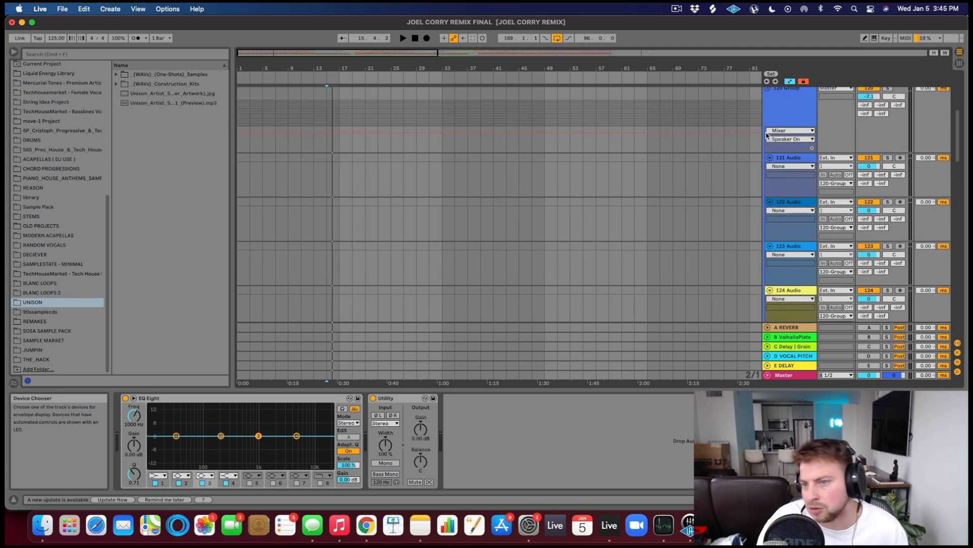
{"action": "left_click", "coordinate": [772, 212]}
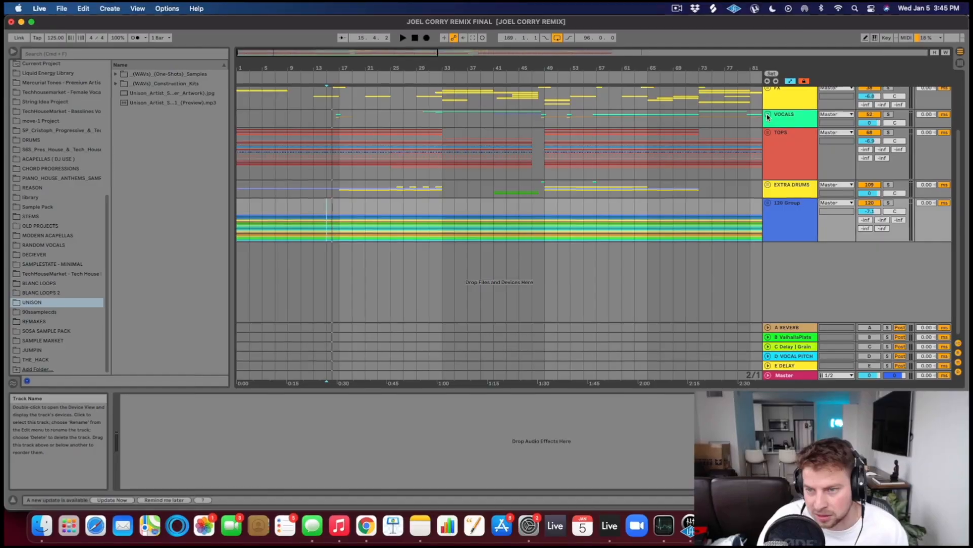